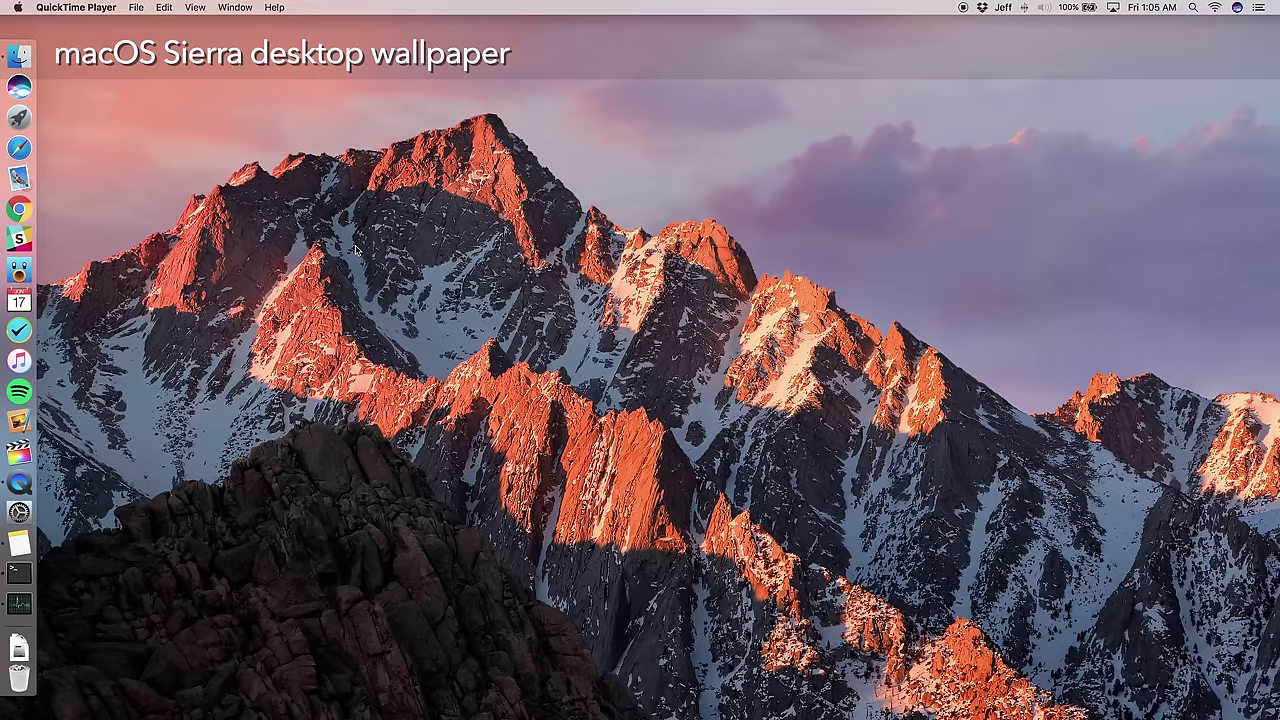
Step: Open the Desktop & Screen Saver settings in System Preferences
{"action": "left_click", "coordinate": [18, 512]}
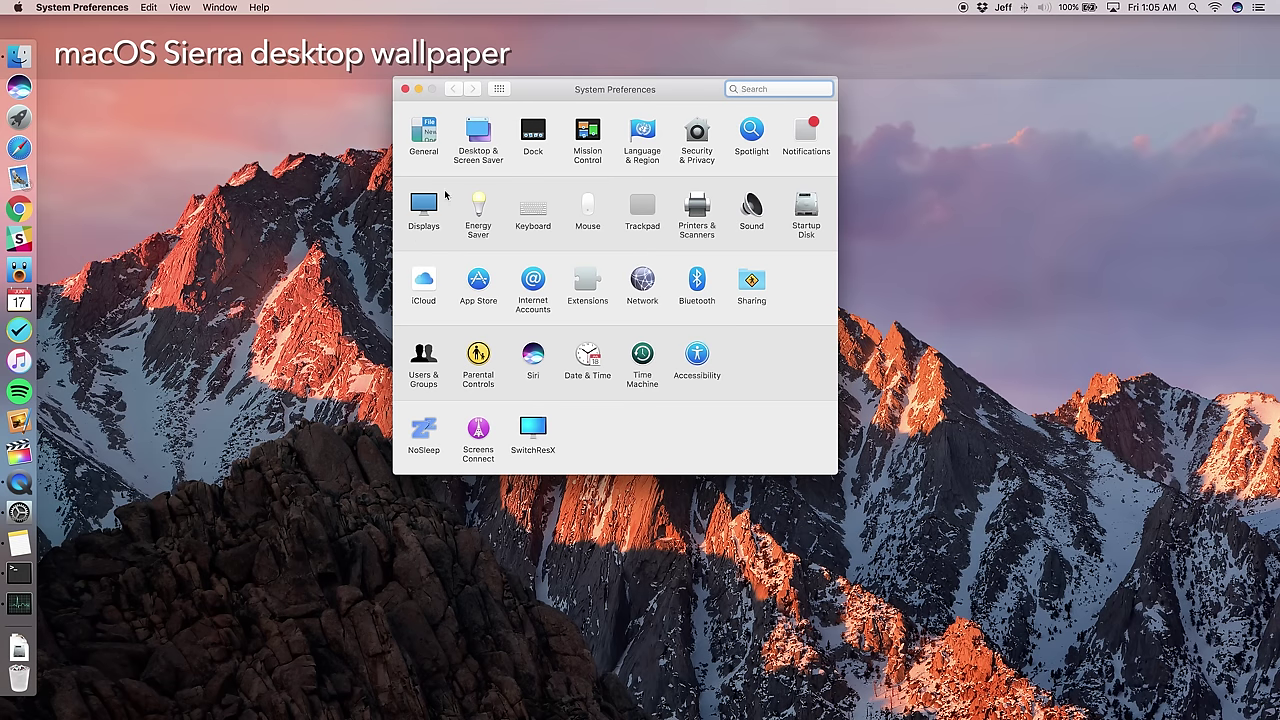
{"action": "left_click", "coordinate": [486, 135]}
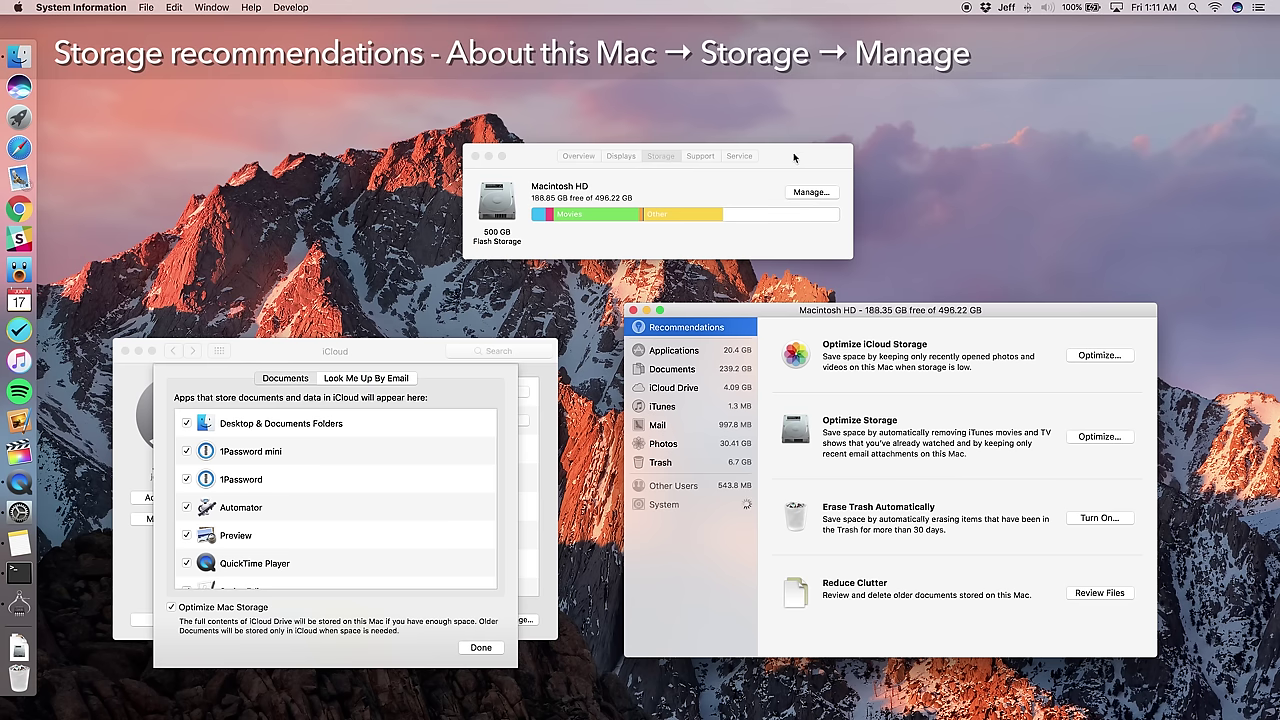
Step: Bring the Macintosh HD storage overview forward and show the storage management Recommendations
{"action": "left_click", "coordinate": [794, 157]}
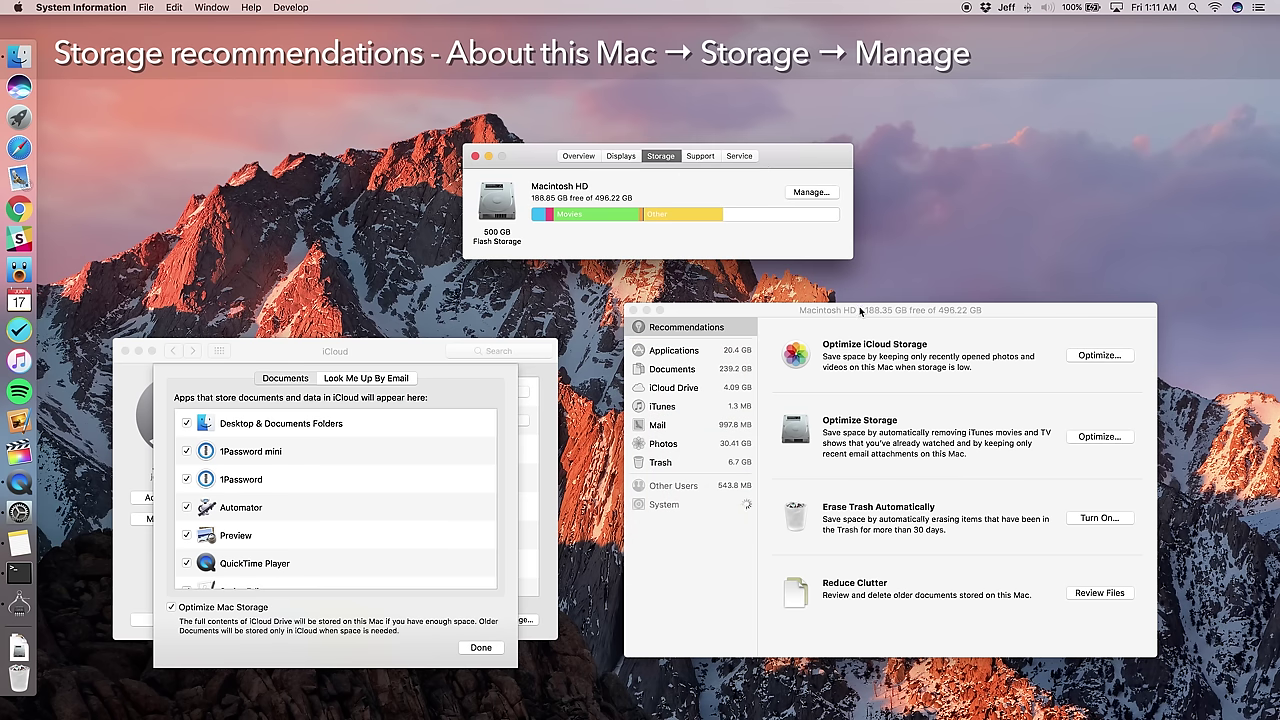
{"action": "left_click", "coordinate": [718, 328]}
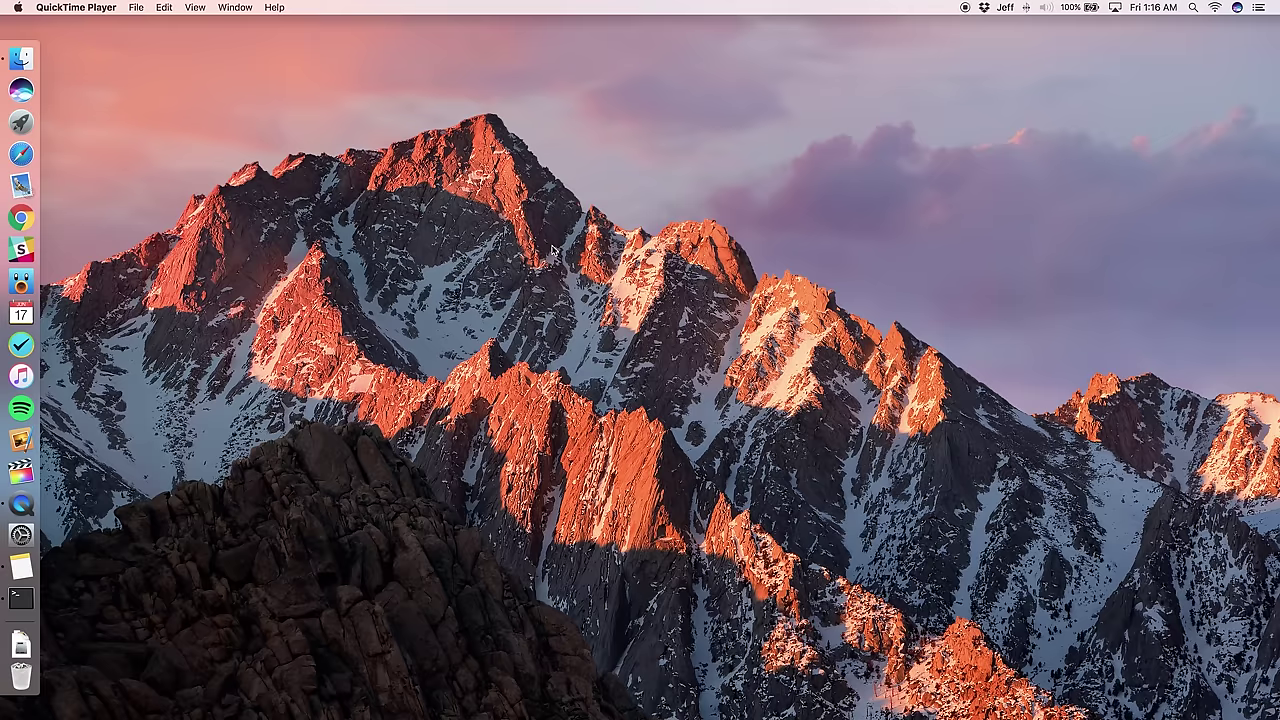
Step: Enable removing items from the Trash after 30 days in the Finder preferences
{"action": "left_click", "coordinate": [569, 309]}
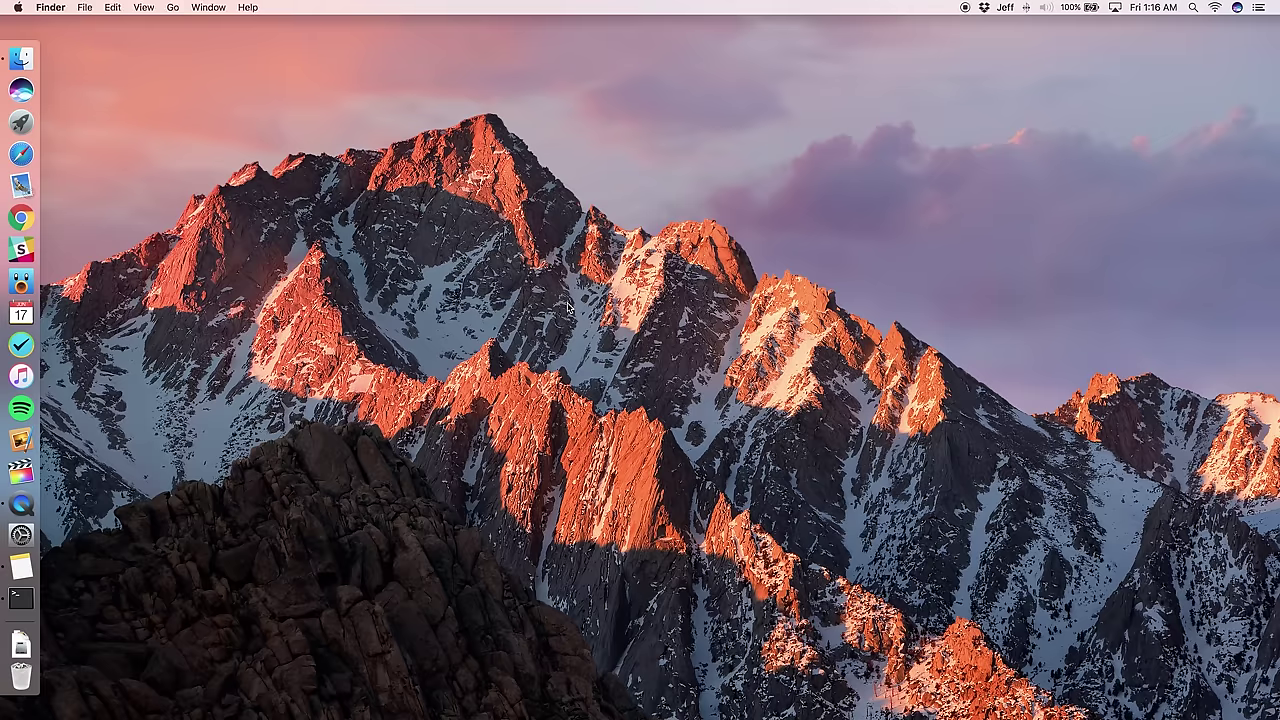
{"action": "left_click", "coordinate": [60, 10]}
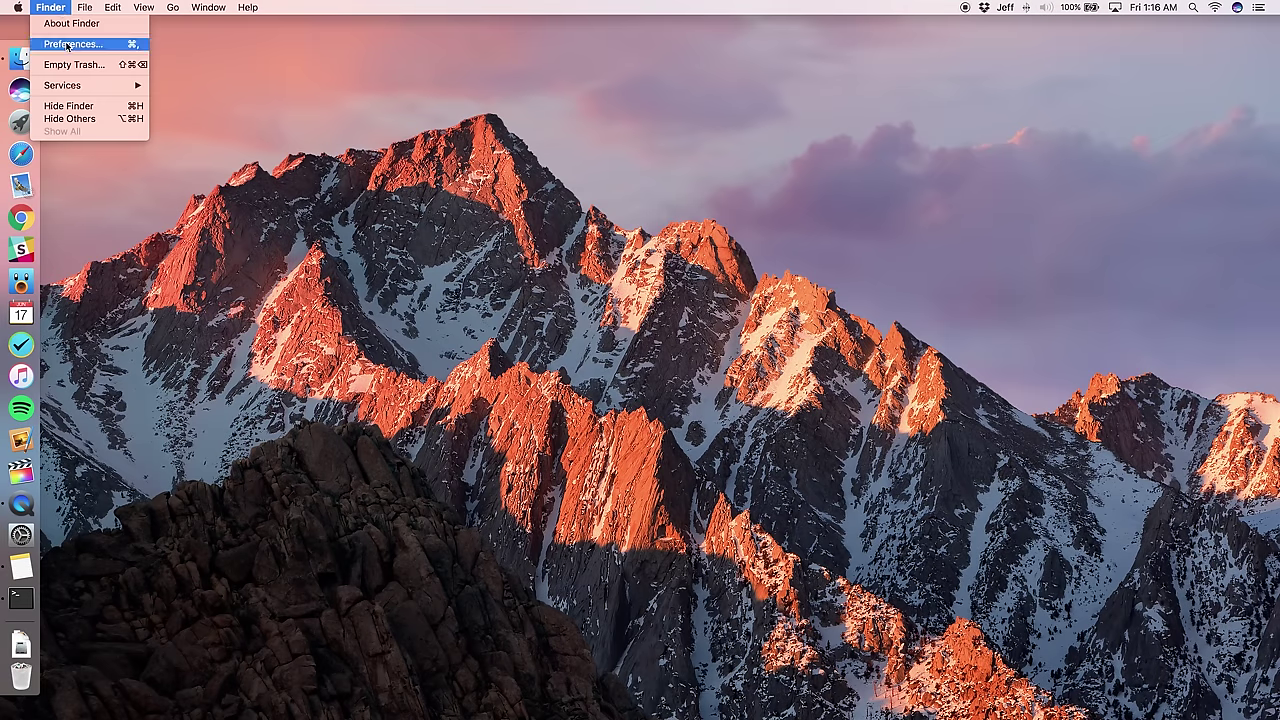
{"action": "left_click", "coordinate": [72, 44]}
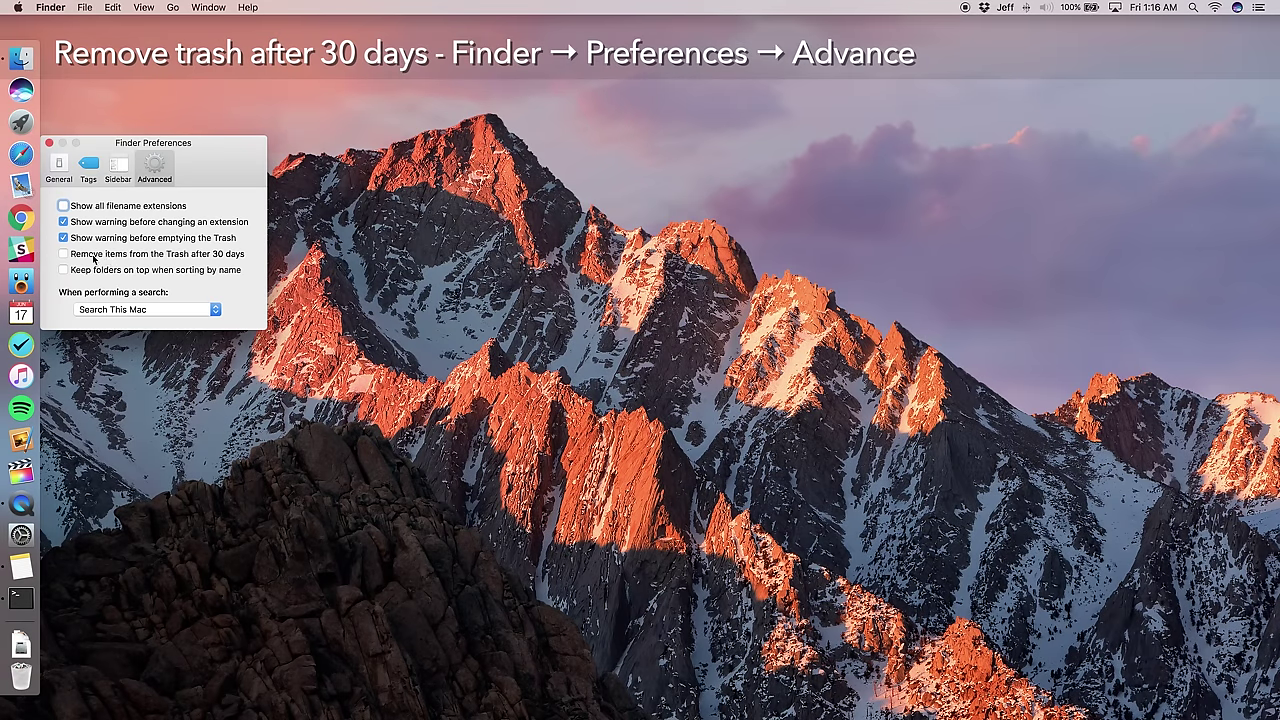
{"action": "left_click", "coordinate": [64, 254]}
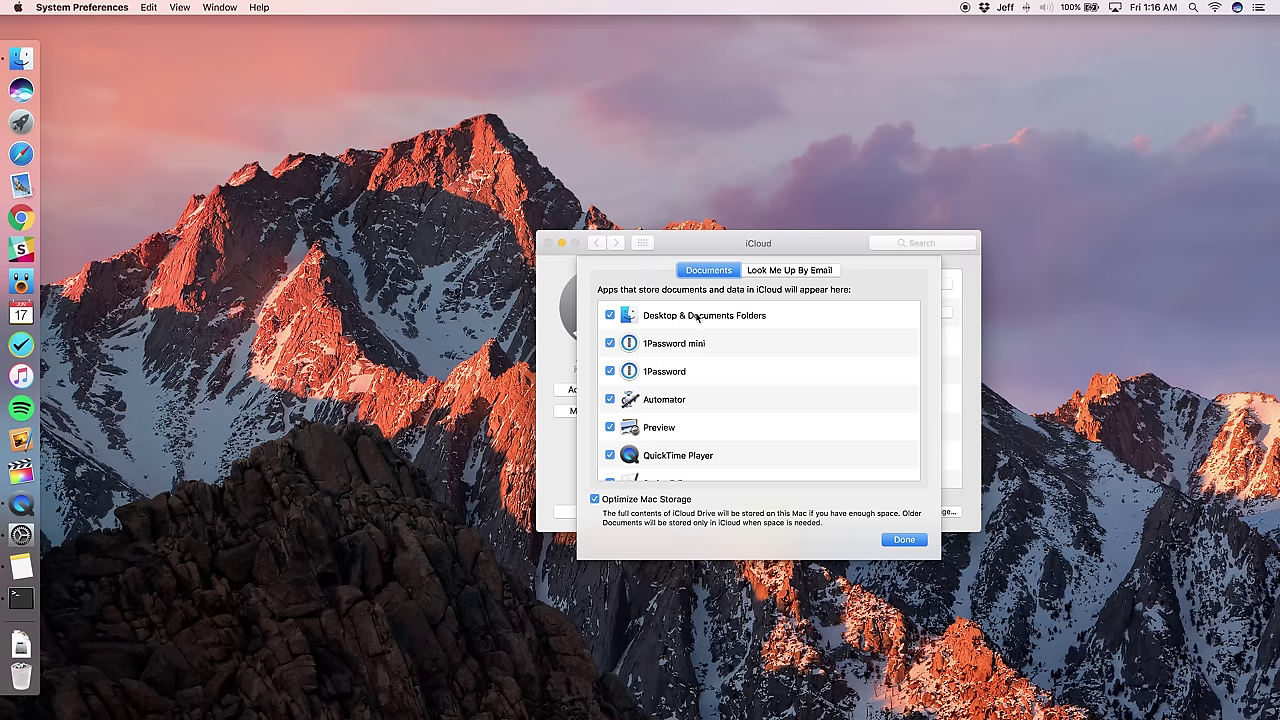
{"action": "left_click", "coordinate": [733, 315]}
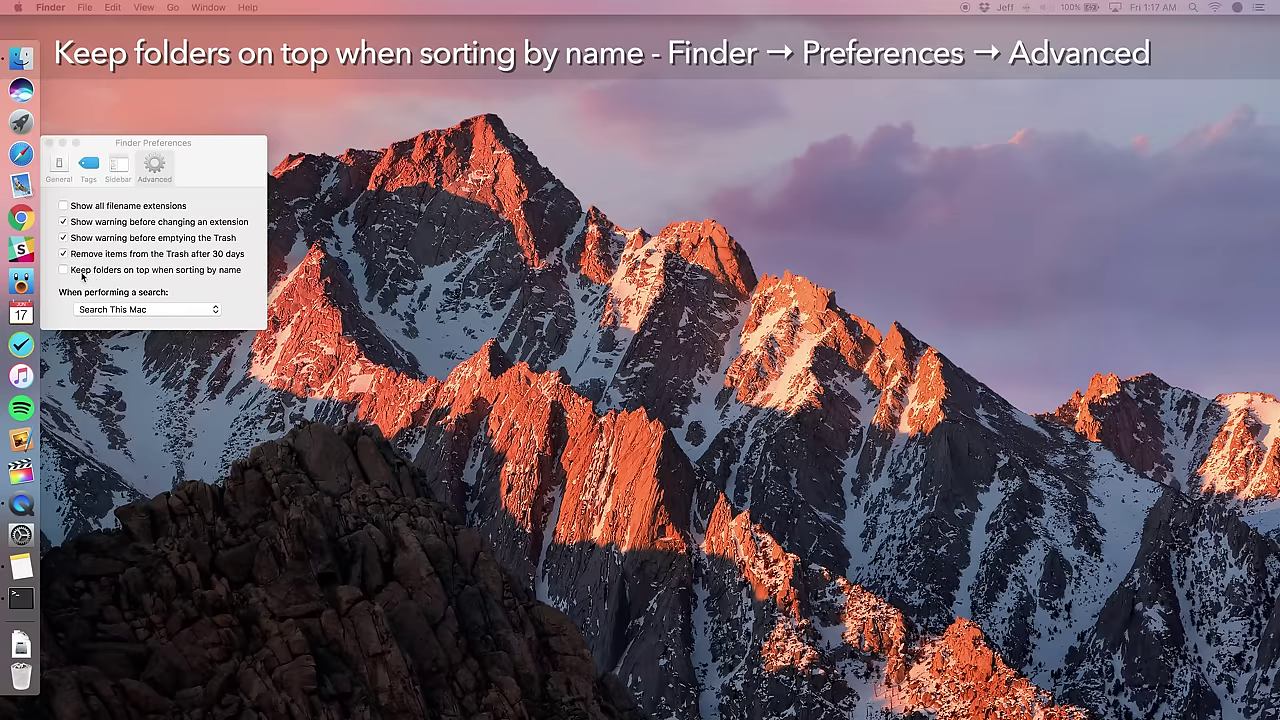
Step: Open the Movies folder in a Finder window, move it away from the preferences window and check its item arrangement option
{"action": "left_click", "coordinate": [21, 57]}
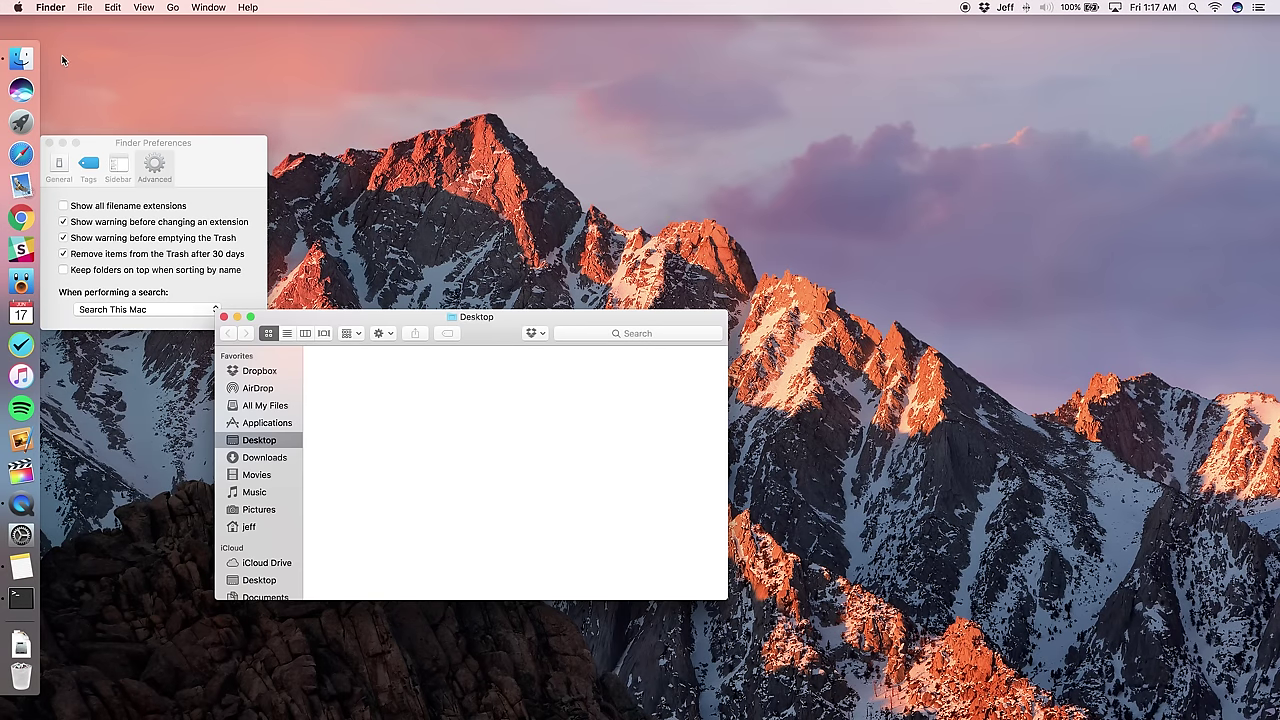
{"action": "left_click", "coordinate": [266, 476]}
{"action": "left_click_drag", "start_coordinate": [484, 328], "coordinate": [662, 304]}
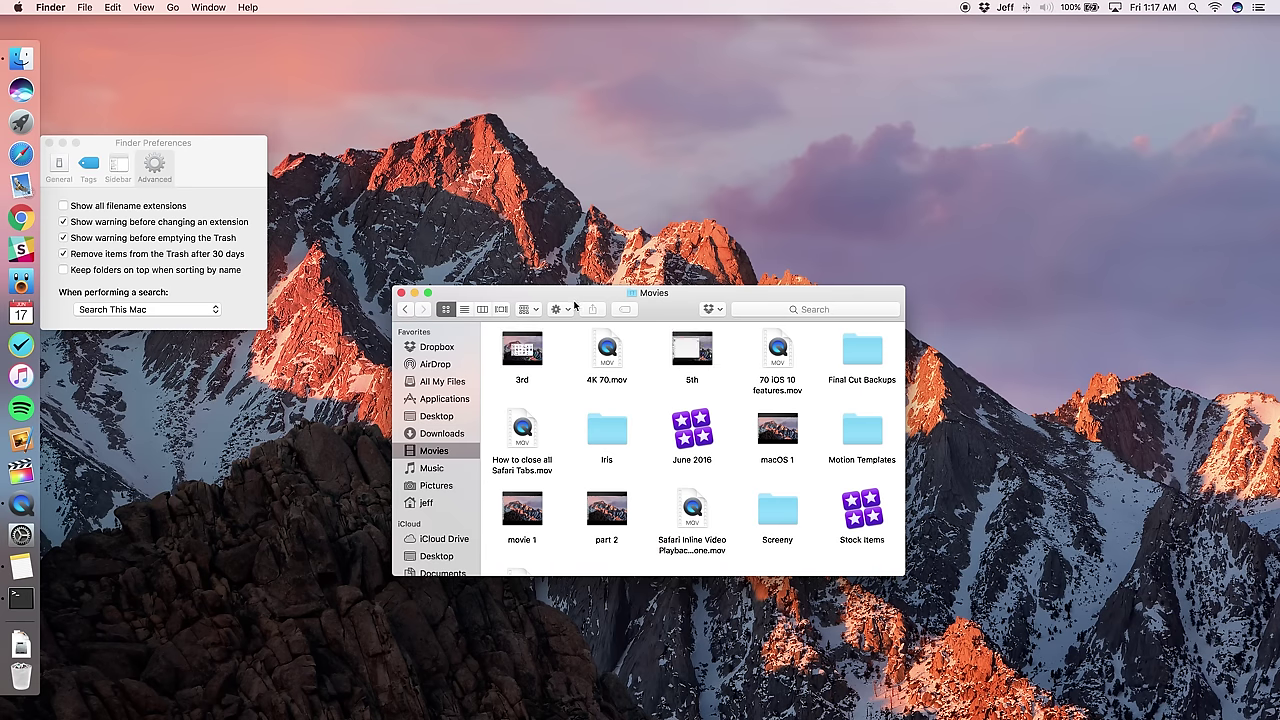
{"action": "left_click", "coordinate": [532, 310]}
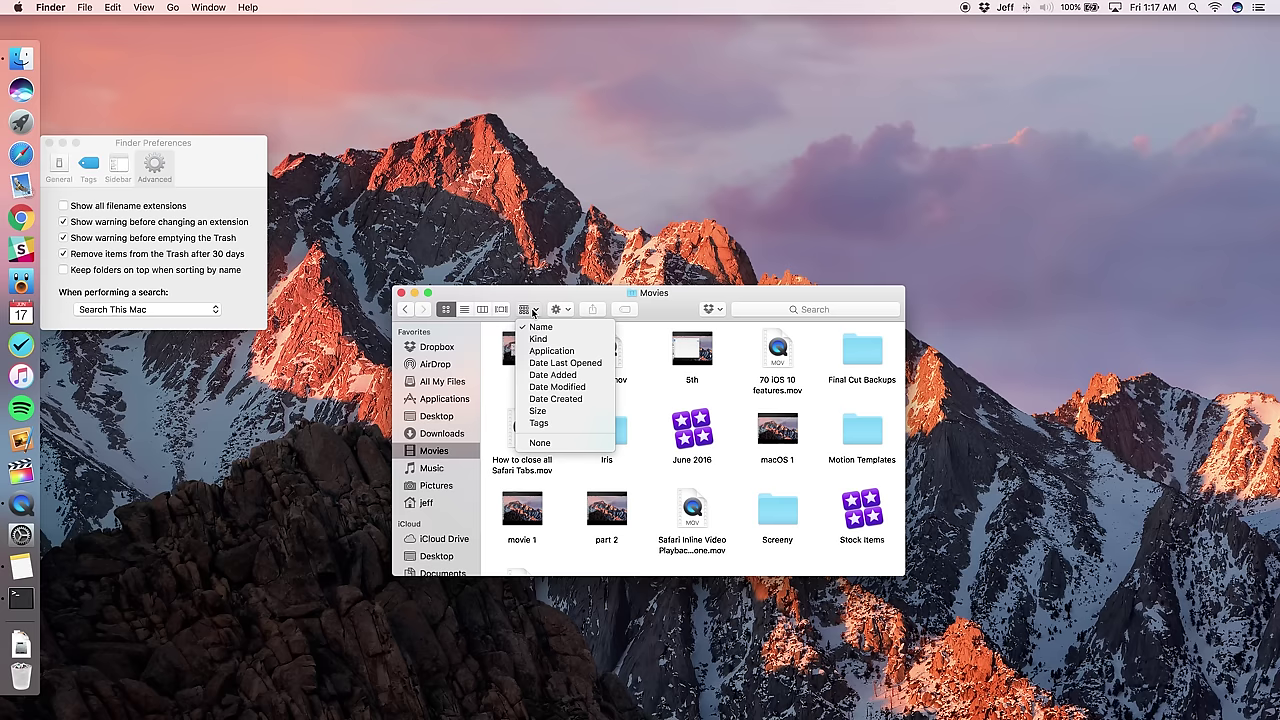
{"action": "left_click", "coordinate": [572, 298]}
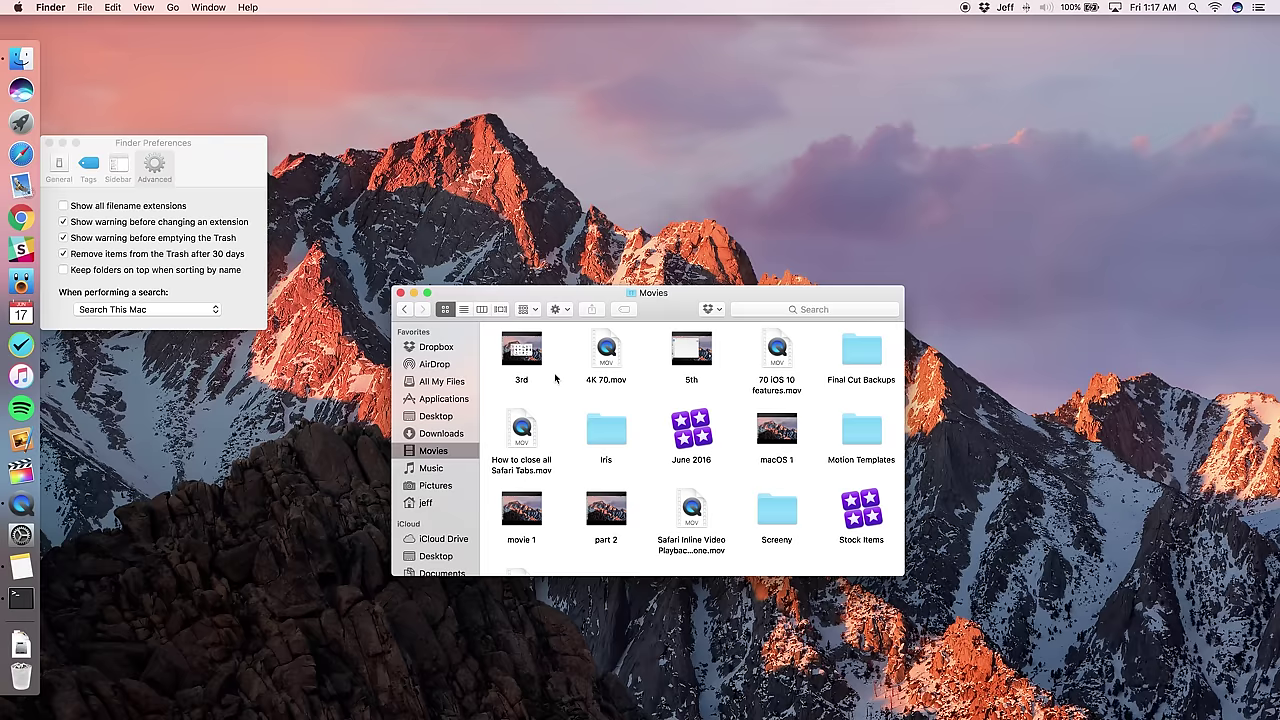
Step: Inspect the order of files and folders in Movies, and enable keeping folders on top when sorting by name
{"action": "left_click", "coordinate": [847, 379]}
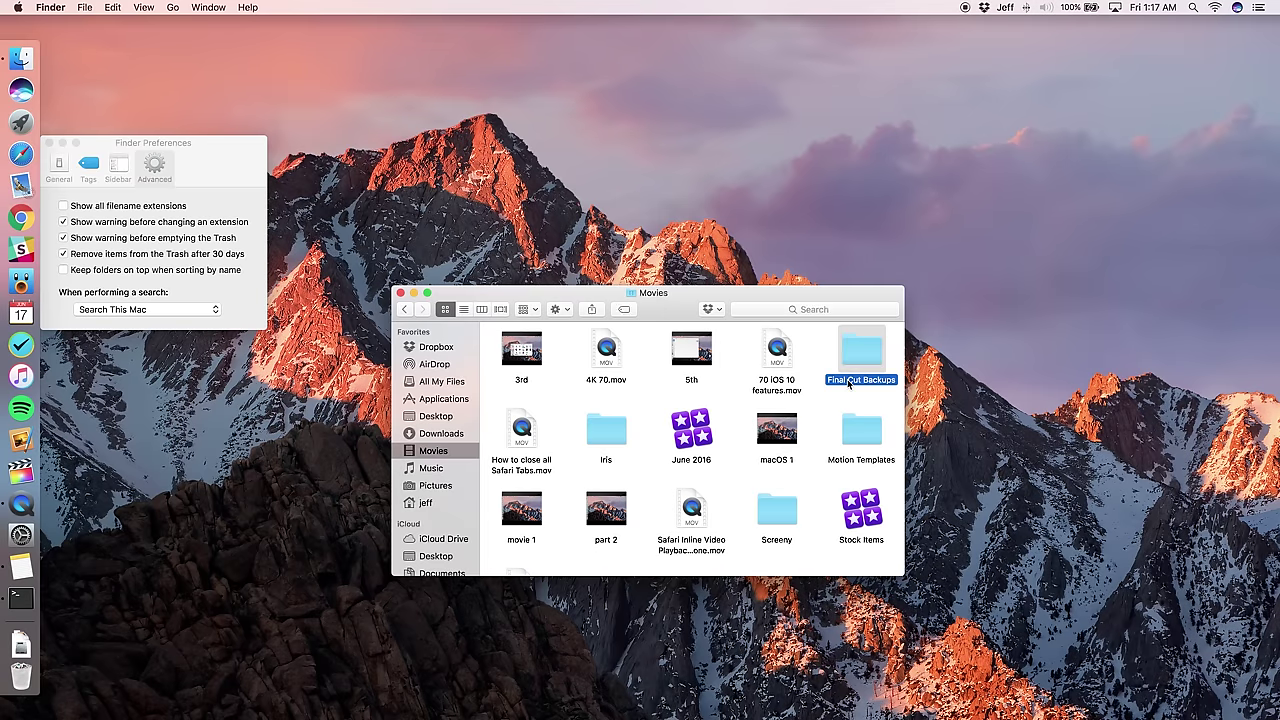
{"action": "left_click", "coordinate": [516, 438]}
{"action": "left_click", "coordinate": [600, 440]}
{"action": "left_click", "coordinate": [705, 443]}
{"action": "left_click", "coordinate": [780, 440]}
{"action": "left_click", "coordinate": [858, 446]}
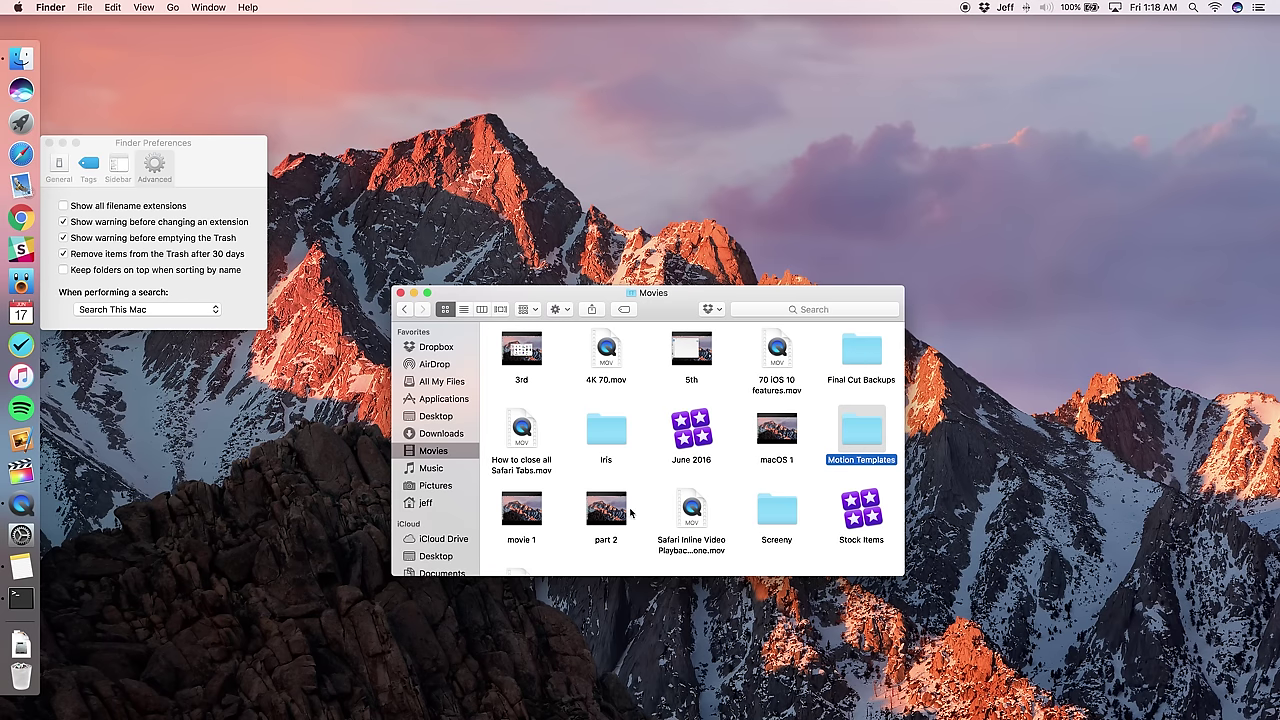
{"action": "left_click", "coordinate": [522, 515]}
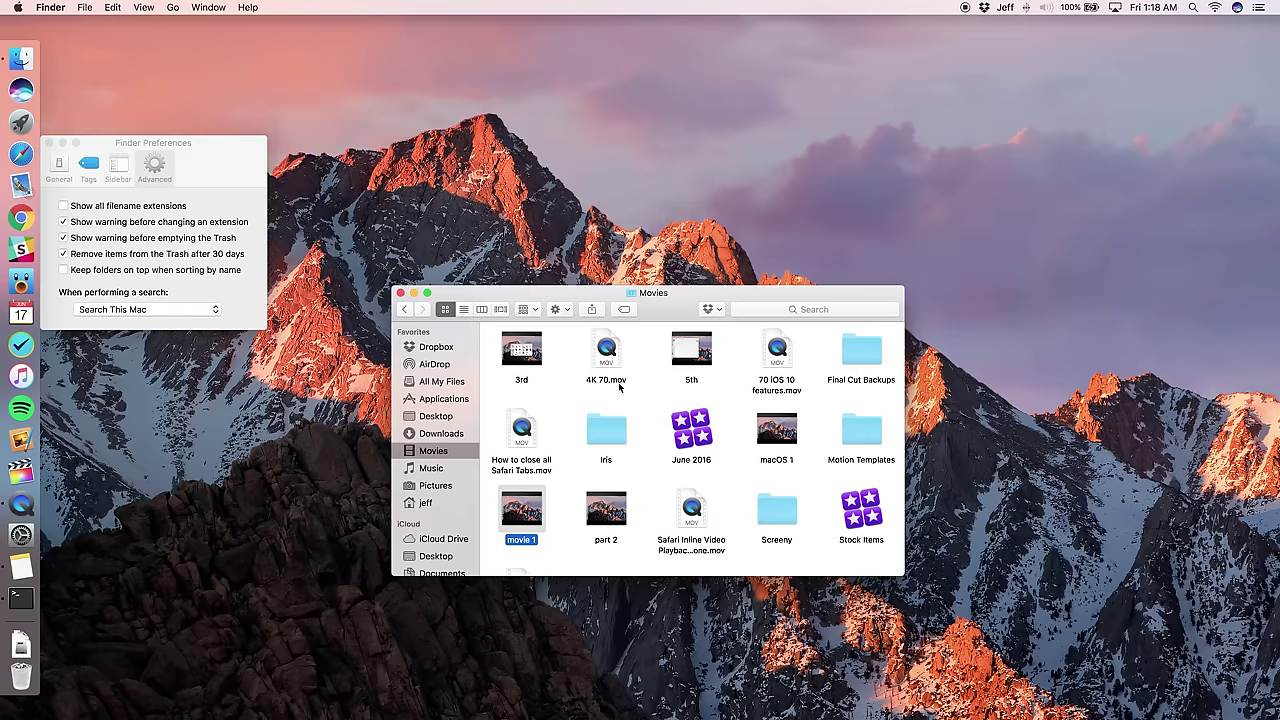
{"action": "left_click", "coordinate": [64, 270]}
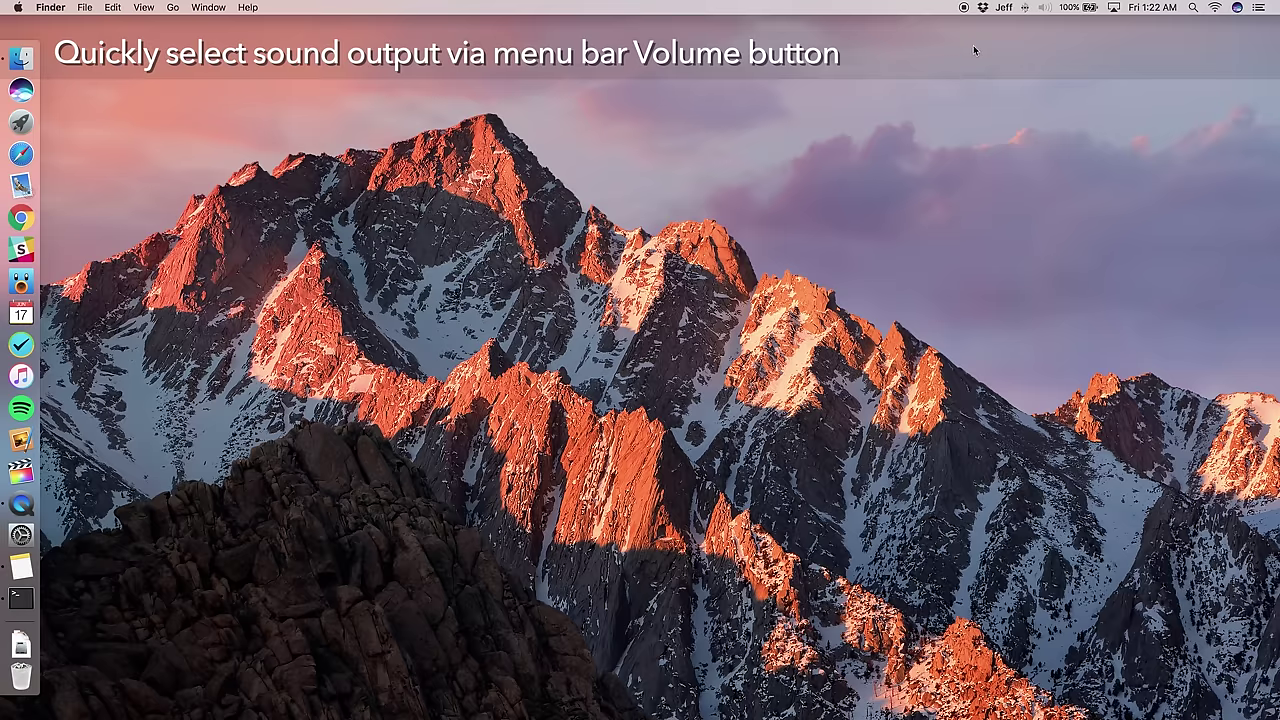
Step: View the available sound output devices from the volume control, and show the extended list that includes input devices
{"action": "left_click", "coordinate": [1044, 8]}
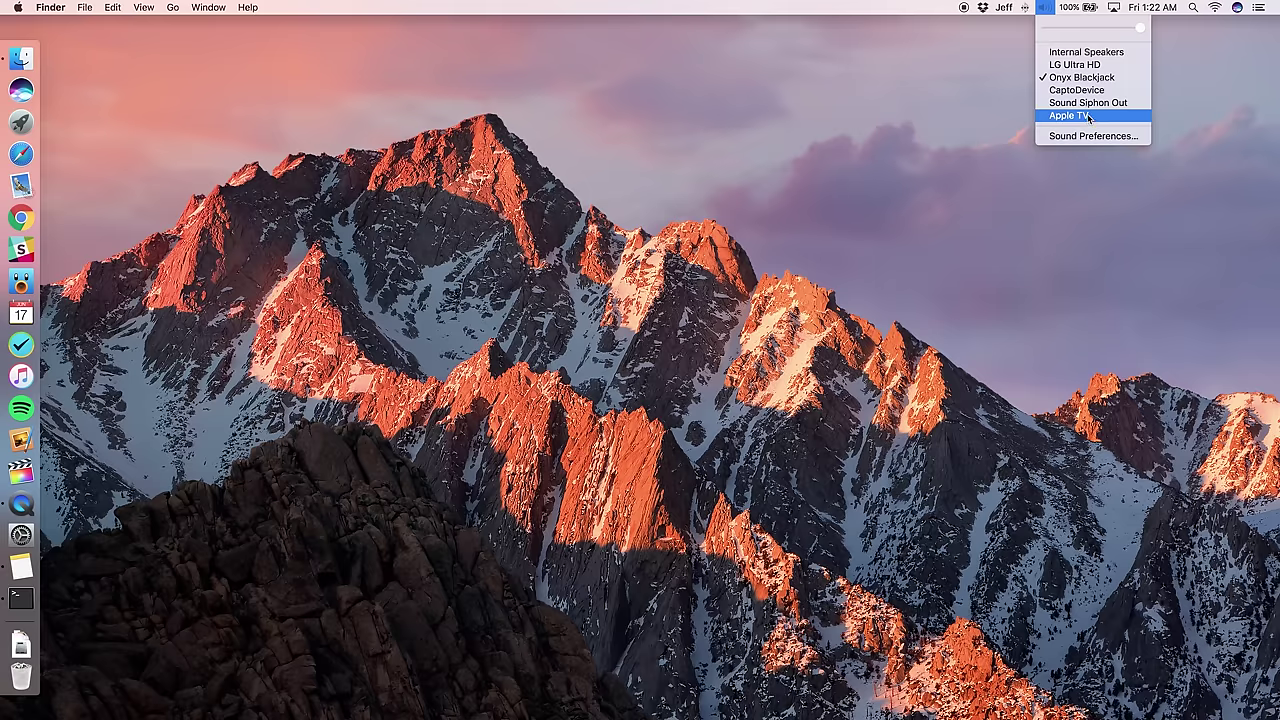
{"action": "left_click", "coordinate": [1090, 118]}
{"action": "left_click", "coordinate": [1045, 8]}
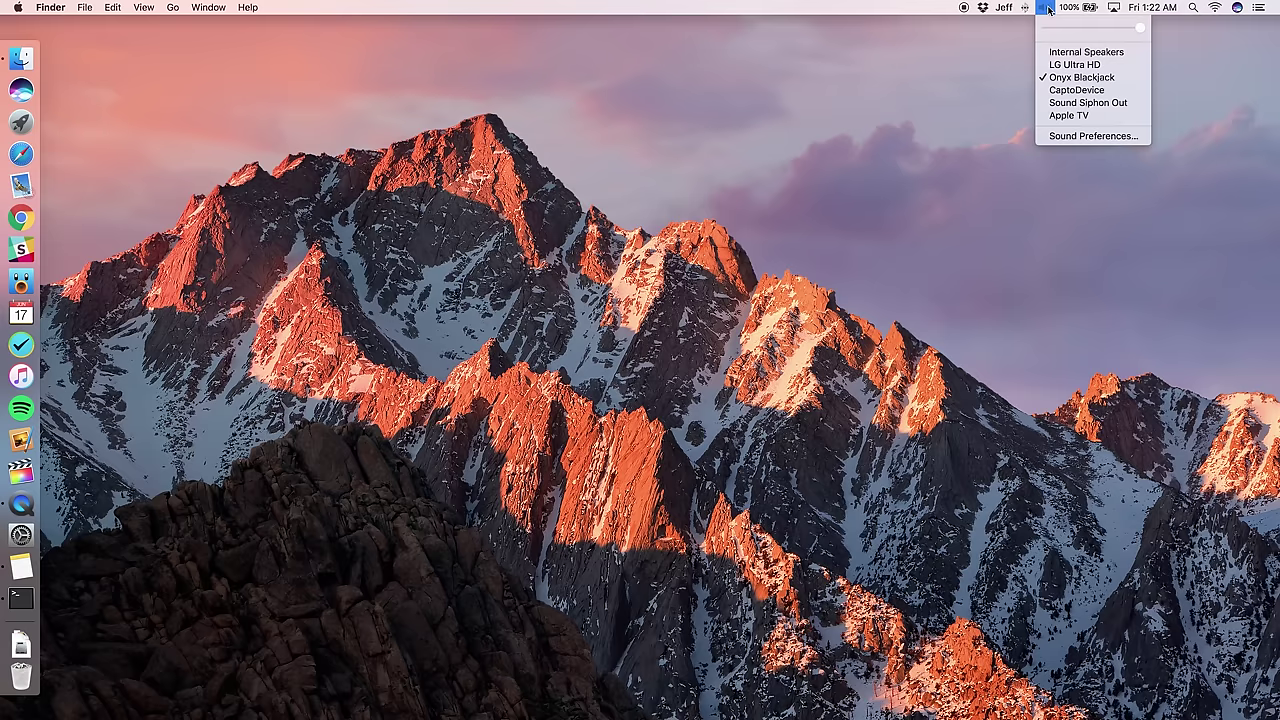
{"action": "left_click", "coordinate": [995, 45]}
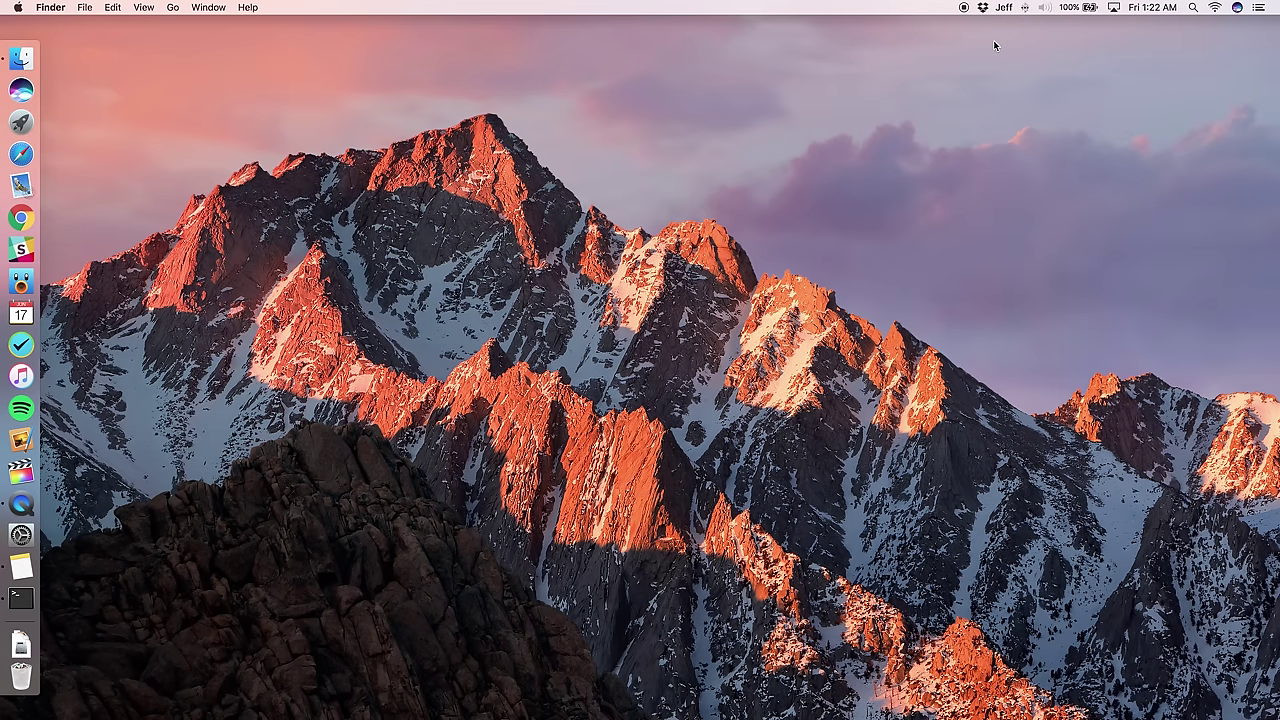
{"action": "left_click", "coordinate": [1045, 8], "text": "alt"}
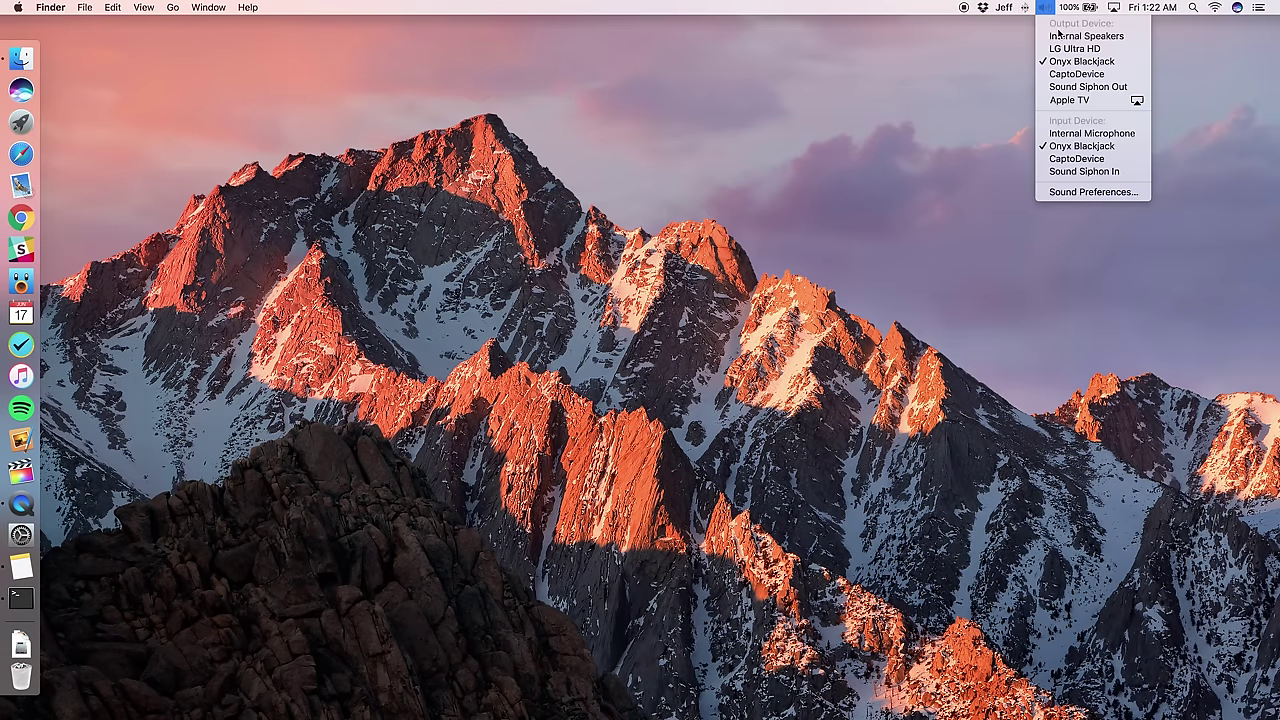
{"action": "left_click", "coordinate": [937, 70]}
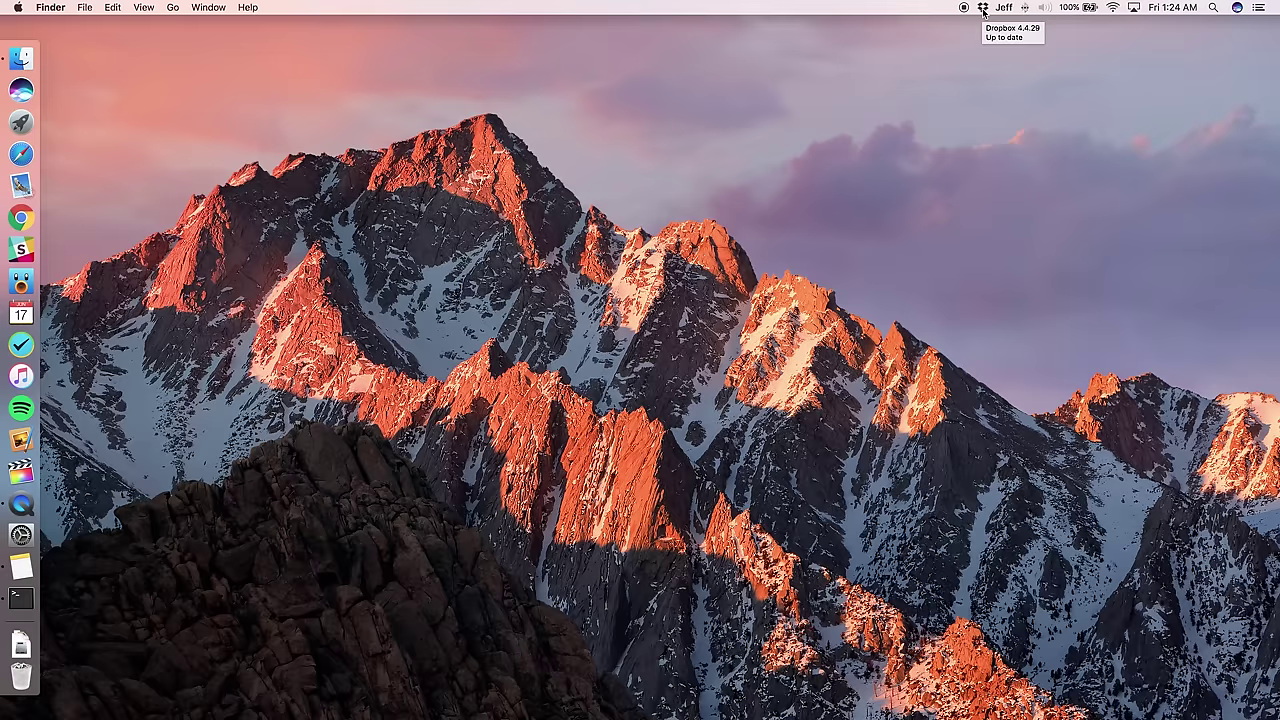
Step: Rearrange the menu bar icons so that Wi-Fi and Dropbox sit between the volume and battery icons
{"action": "left_click_drag", "start_coordinate": [983, 12], "coordinate": [1242, 10]}
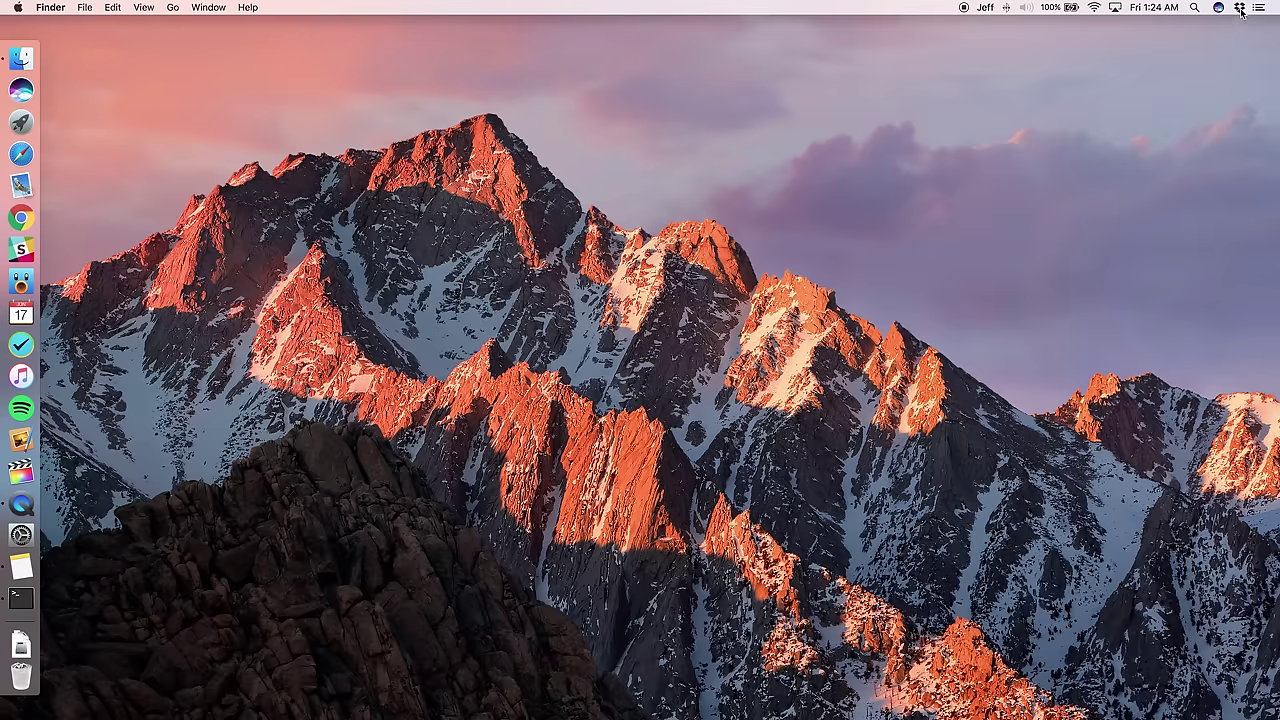
{"action": "left_click_drag", "start_coordinate": [1242, 13], "coordinate": [1043, 9]}
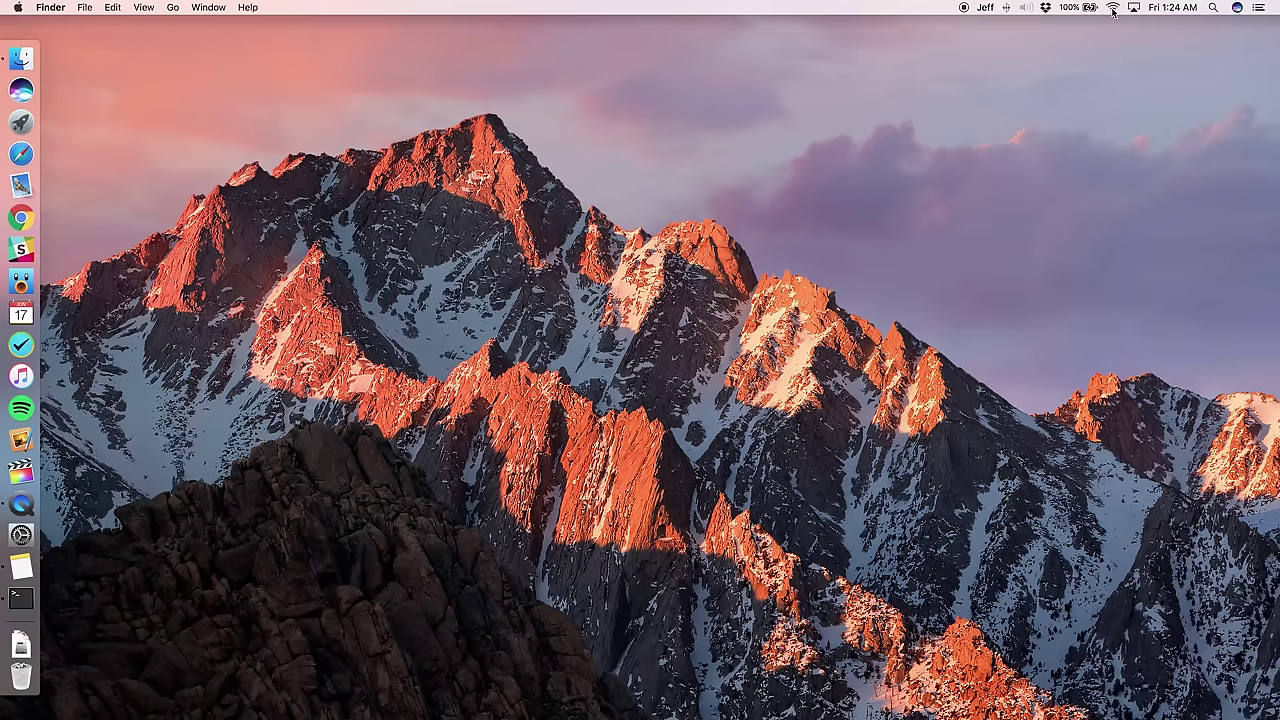
{"action": "left_click_drag", "start_coordinate": [1113, 12], "coordinate": [1043, 12]}
Step: Set the Dock preference for tabs when opening documents to In Full Screen Only
{"action": "left_click", "coordinate": [21, 535]}
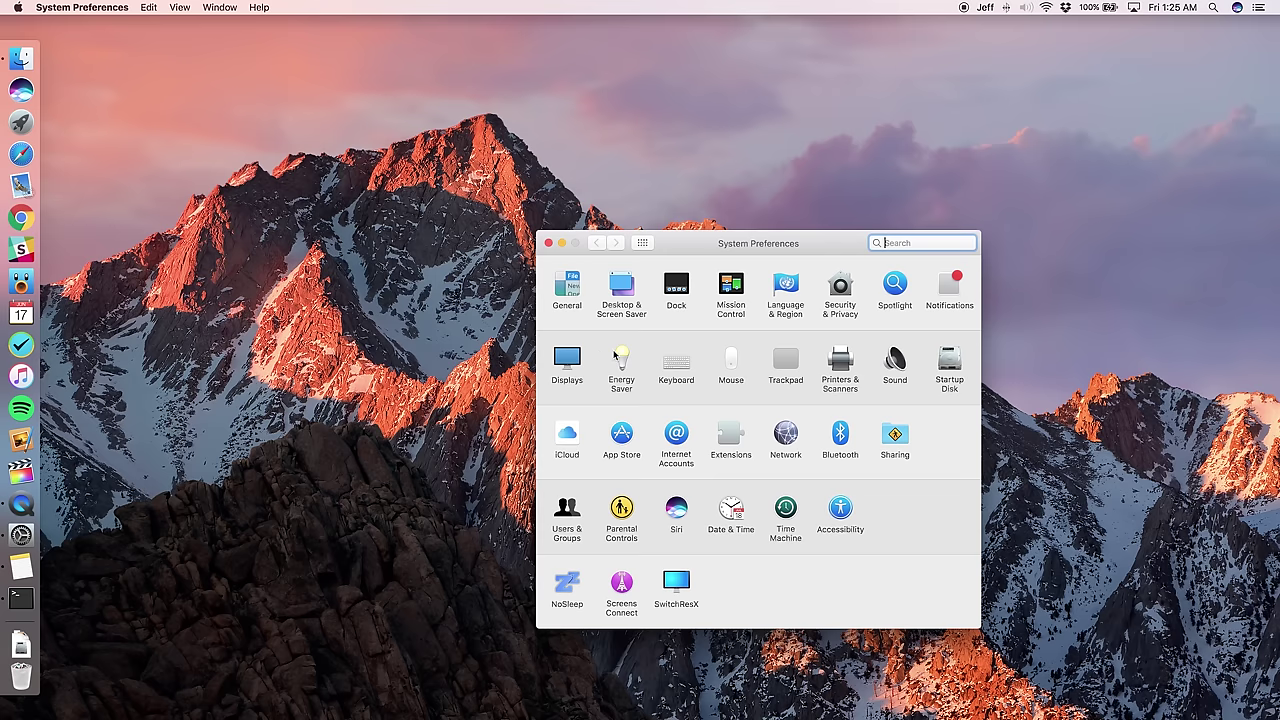
{"action": "left_click", "coordinate": [675, 287]}
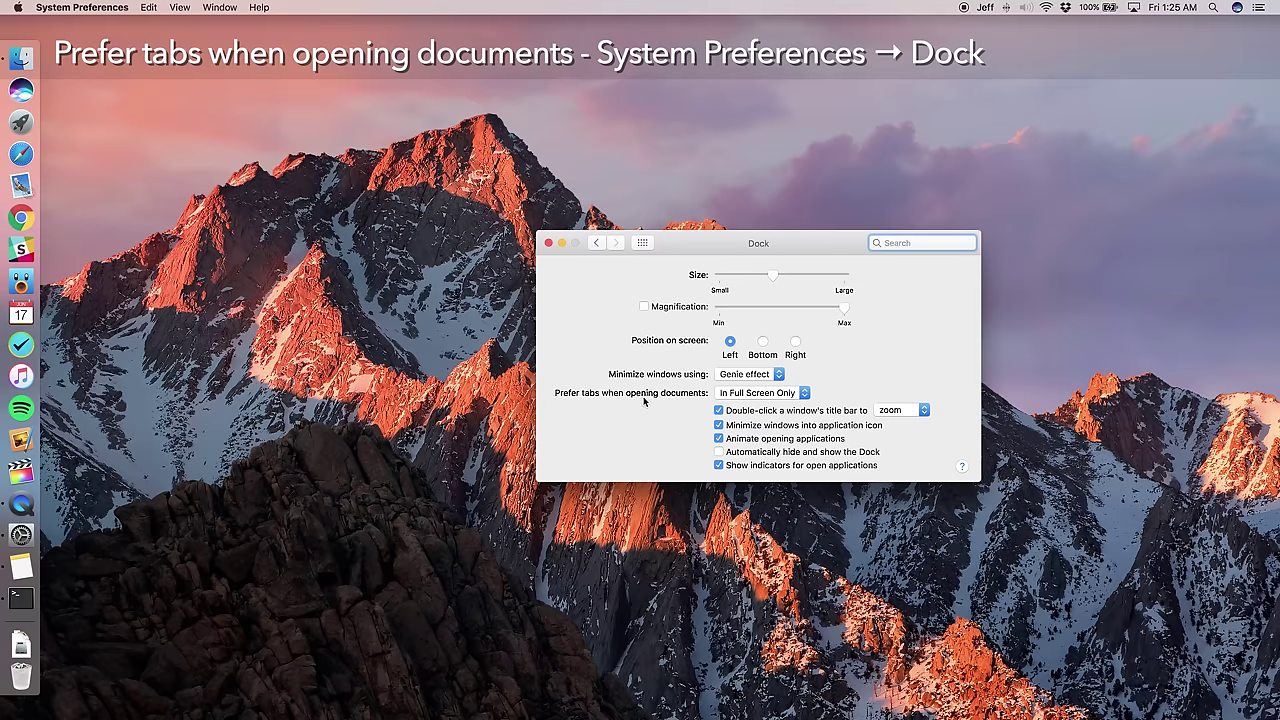
{"action": "left_click", "coordinate": [739, 397]}
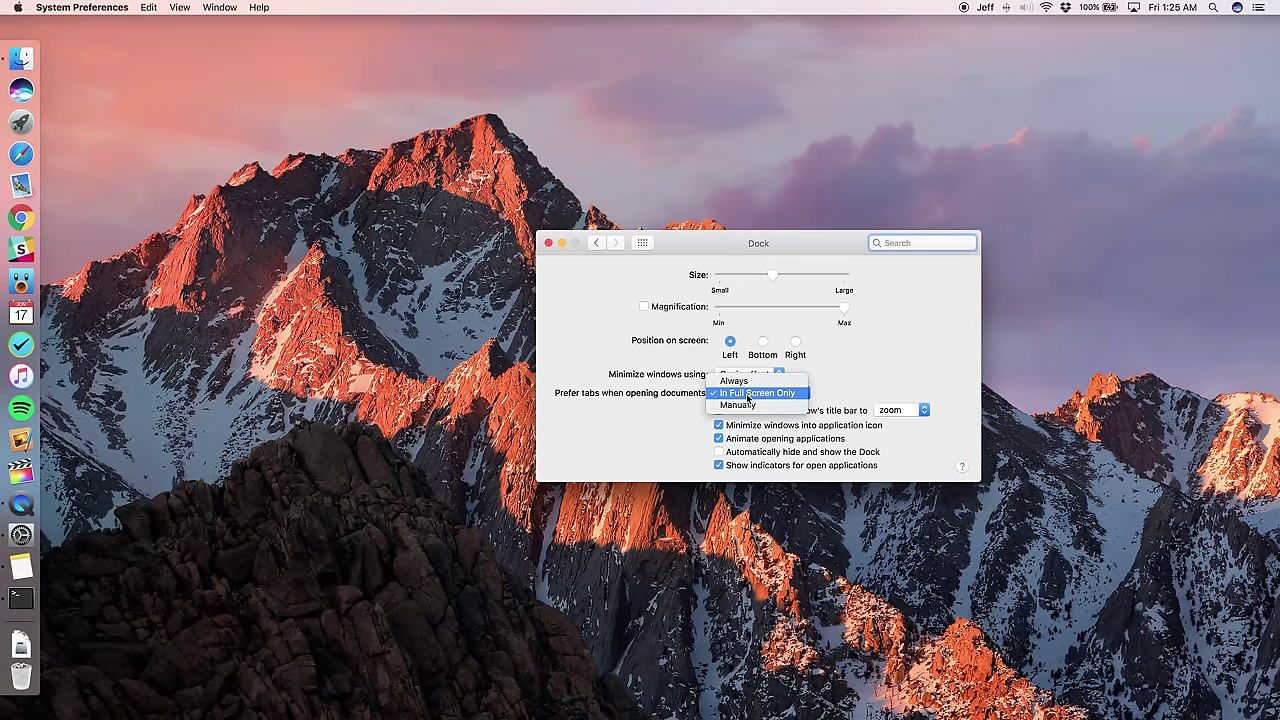
{"action": "left_click", "coordinate": [753, 395]}
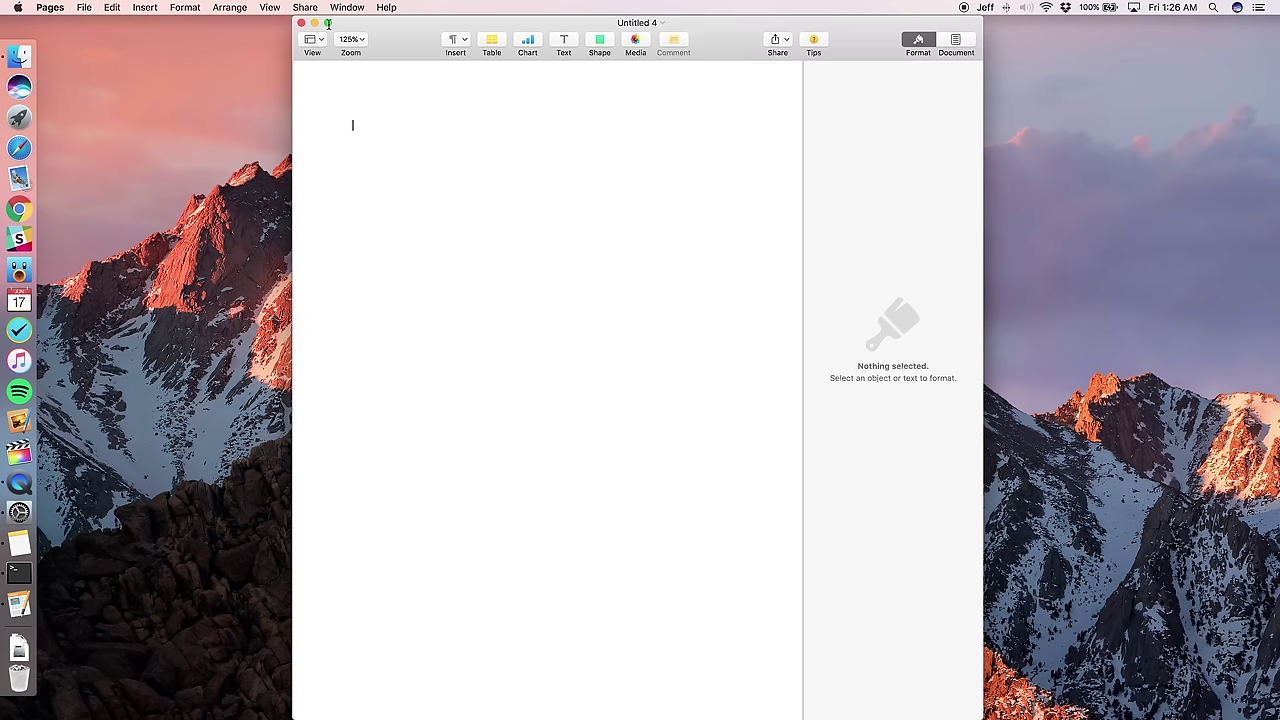
Step: Show the Pages document in full screen and create another document from the Blank template
{"action": "left_click", "coordinate": [327, 23]}
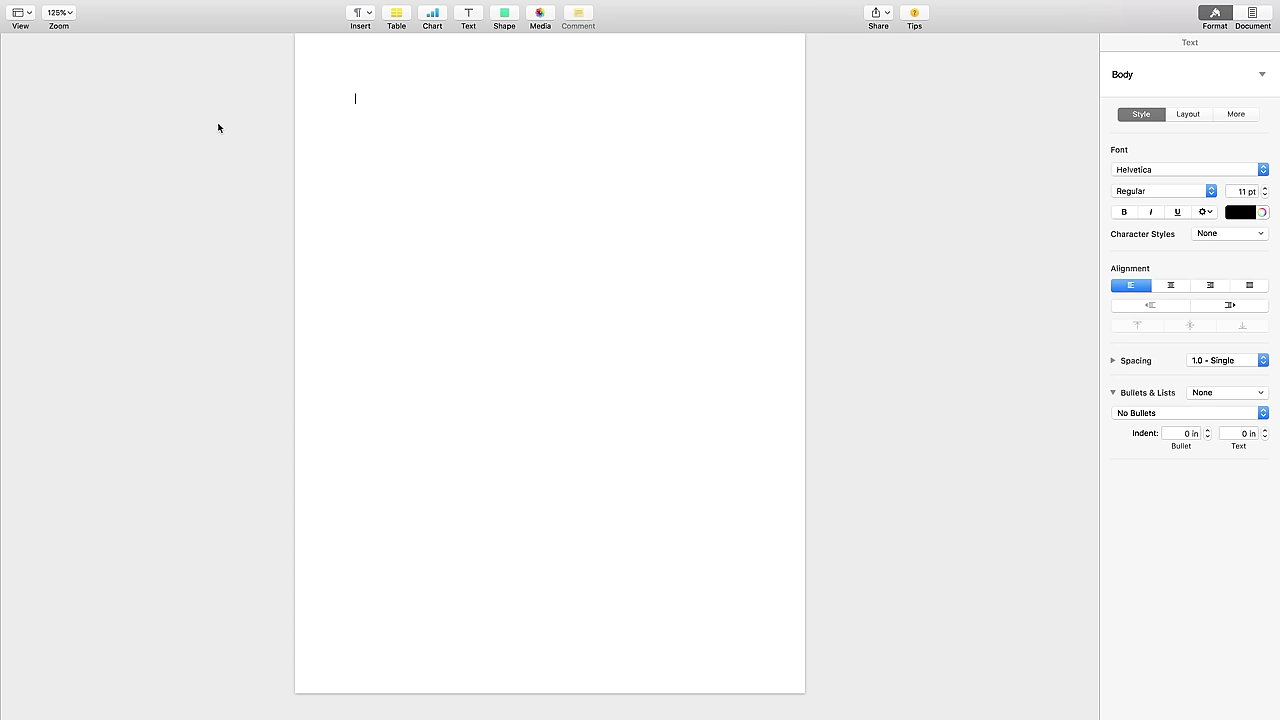
{"action": "key", "text": "cmd+n"}
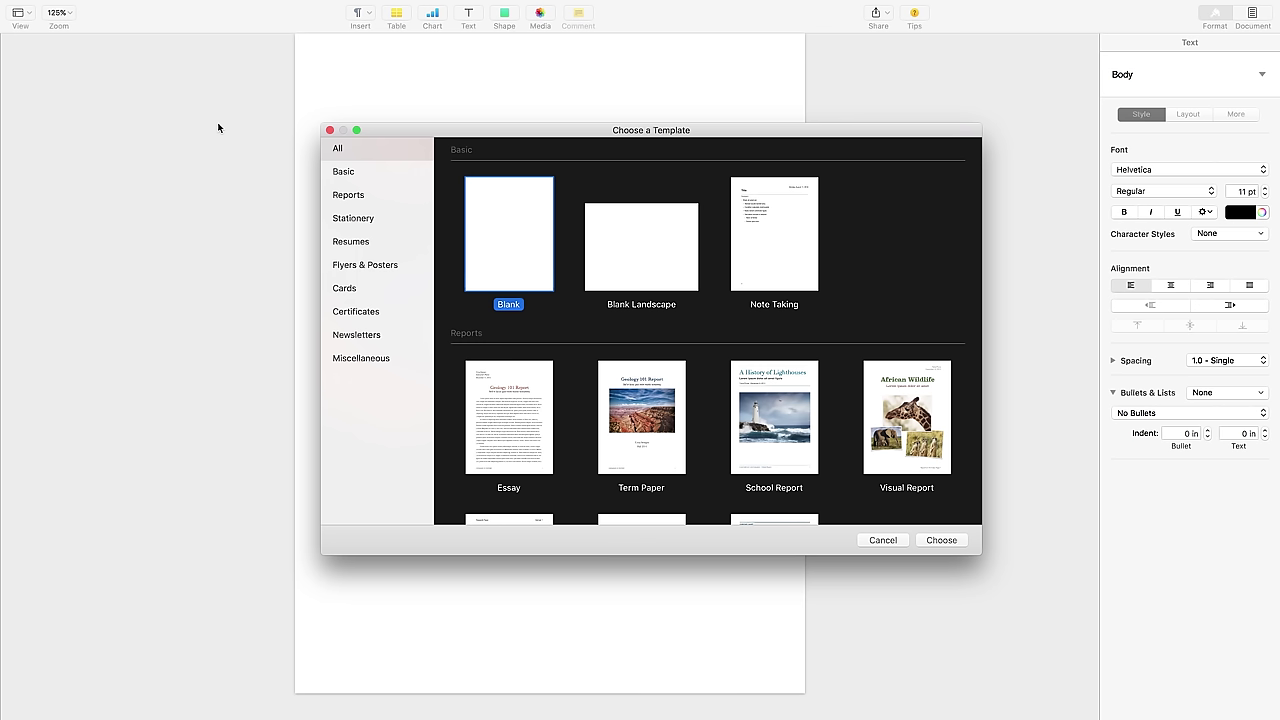
{"action": "double_click", "coordinate": [508, 257]}
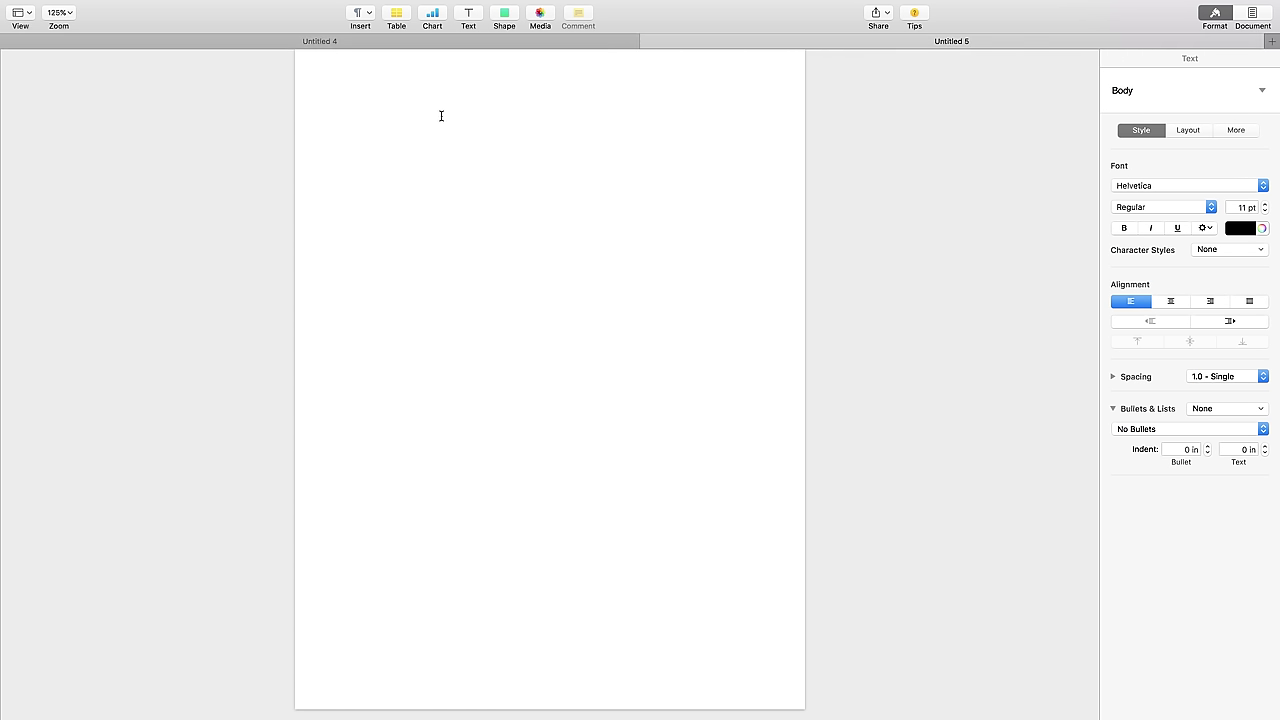
Step: Write "Start one document" in the body of the new blank document
{"action": "type", "text": "Start n do"}
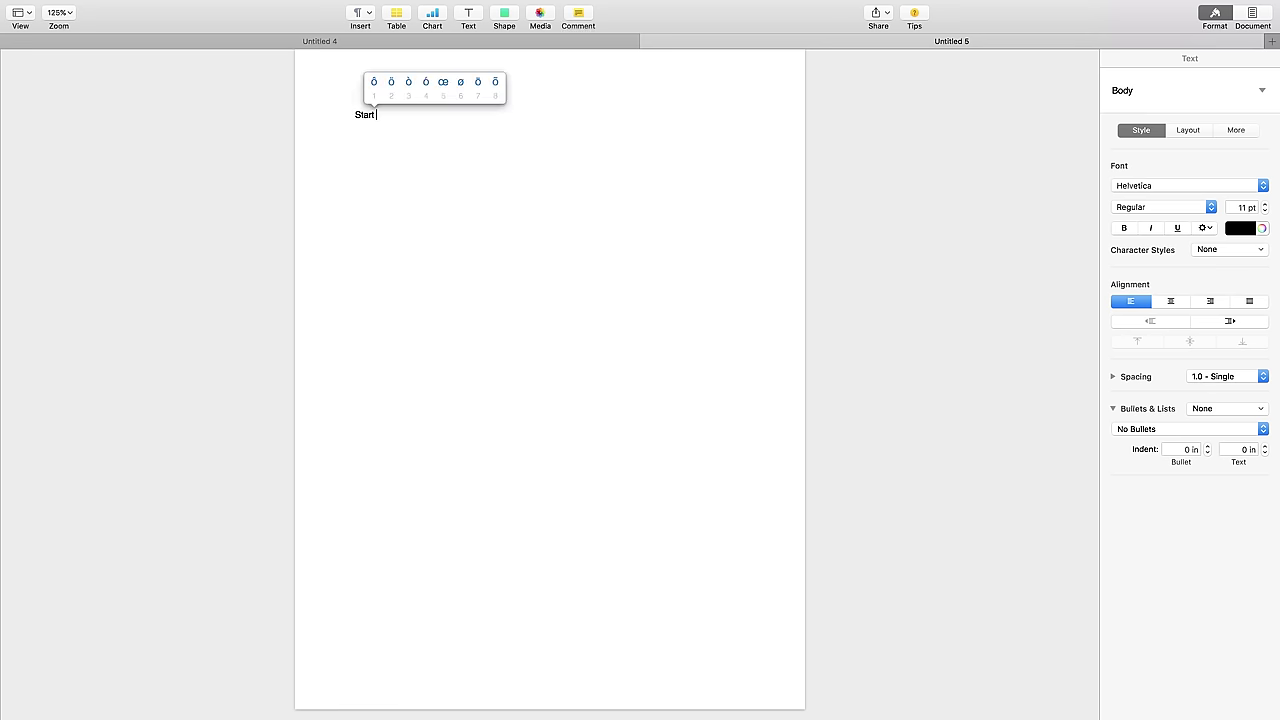
{"action": "key", "text": "BackSpace"}
{"action": "key", "text": "BackSpace"}
{"action": "key", "text": "BackSpace"}
{"action": "key", "text": "BackSpace"}
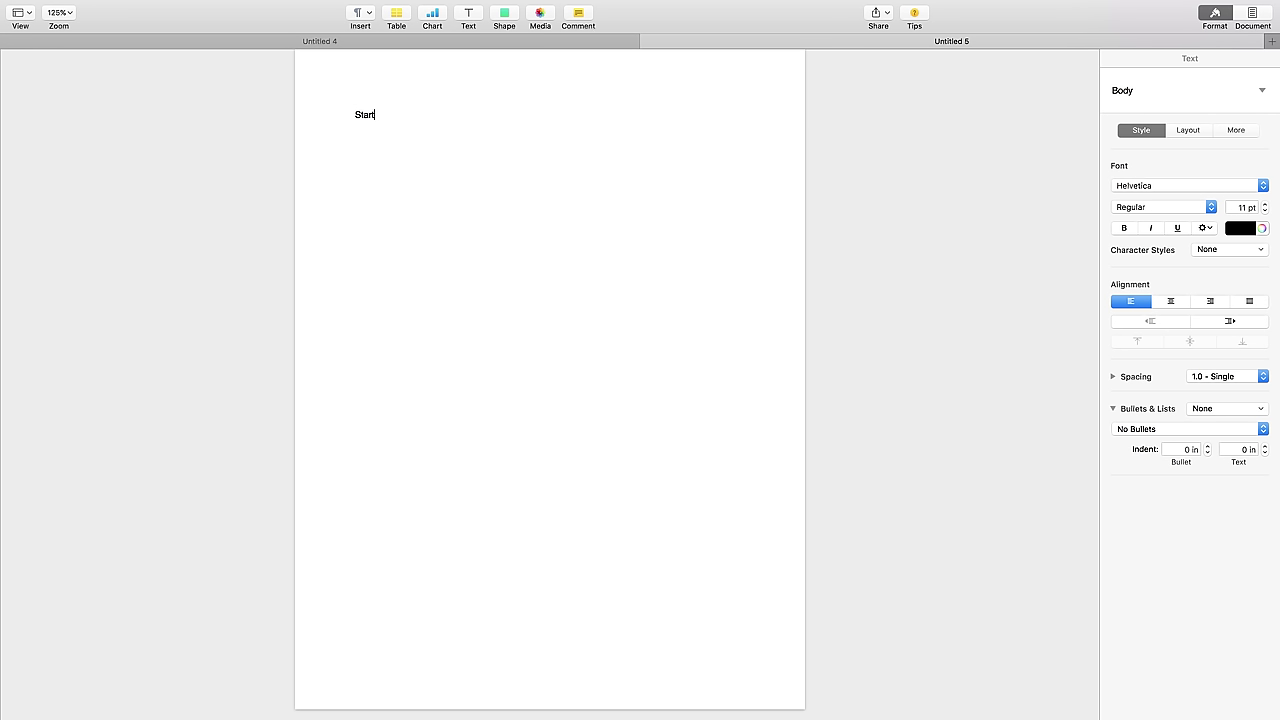
{"action": "type", "text": "one document"}
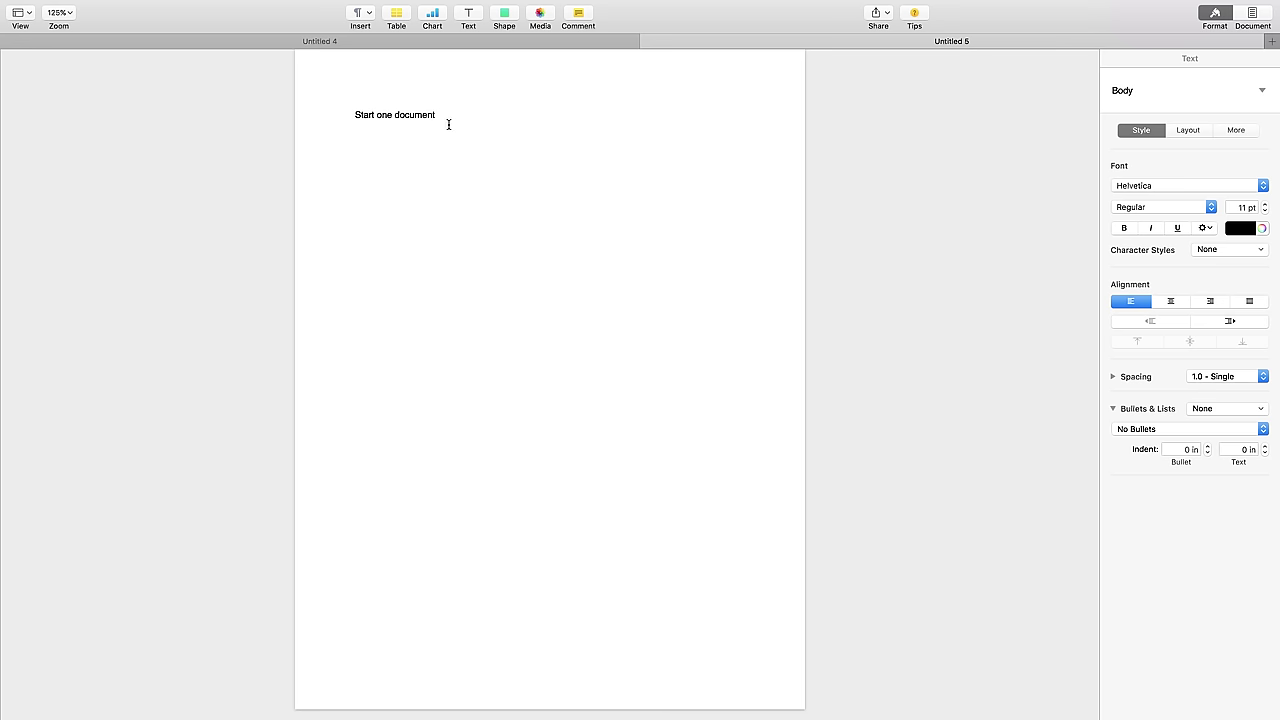
Step: Write "Start another" in the body of the Untitled 4 document, and switch to Untitled 5 and back
{"action": "left_click", "coordinate": [442, 44]}
{"action": "type", "text": "Start another"}
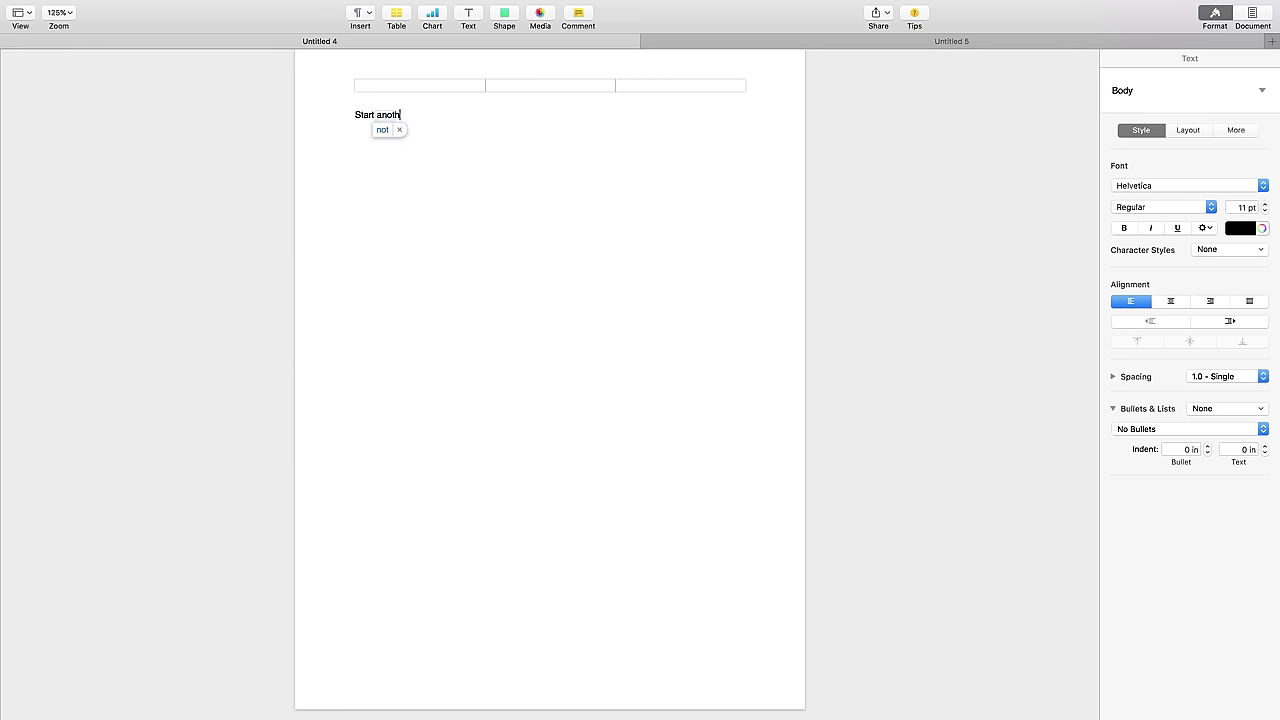
{"action": "left_click", "coordinate": [684, 40]}
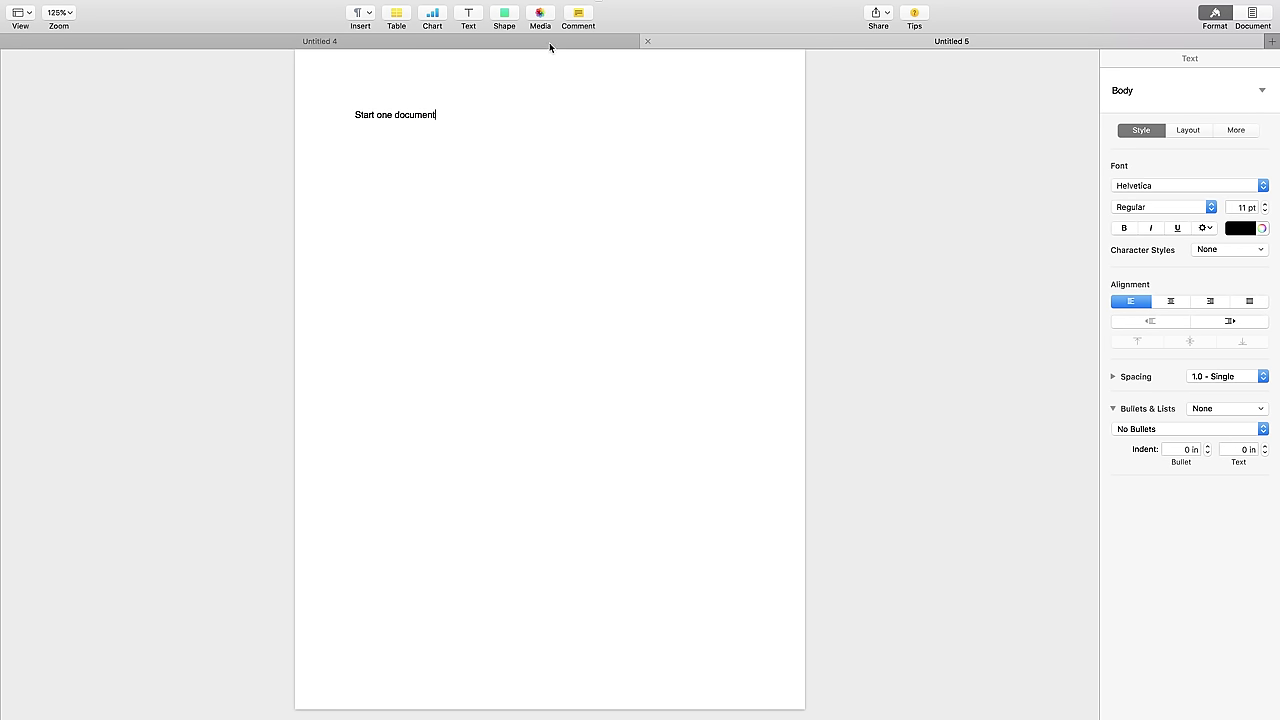
{"action": "left_click", "coordinate": [505, 41]}
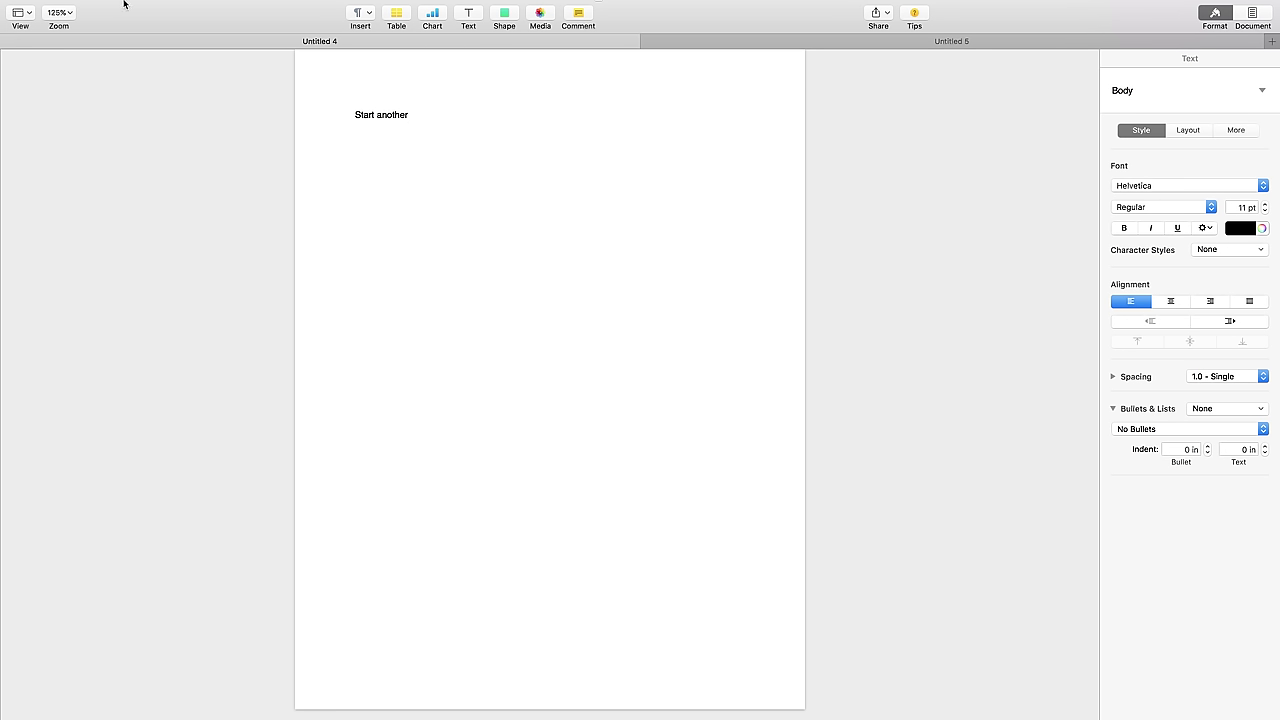
Step: Take the Pages document out of full screen and move its window slightly down on the desktop
{"action": "mouse_move", "coordinate": [122, 4]}
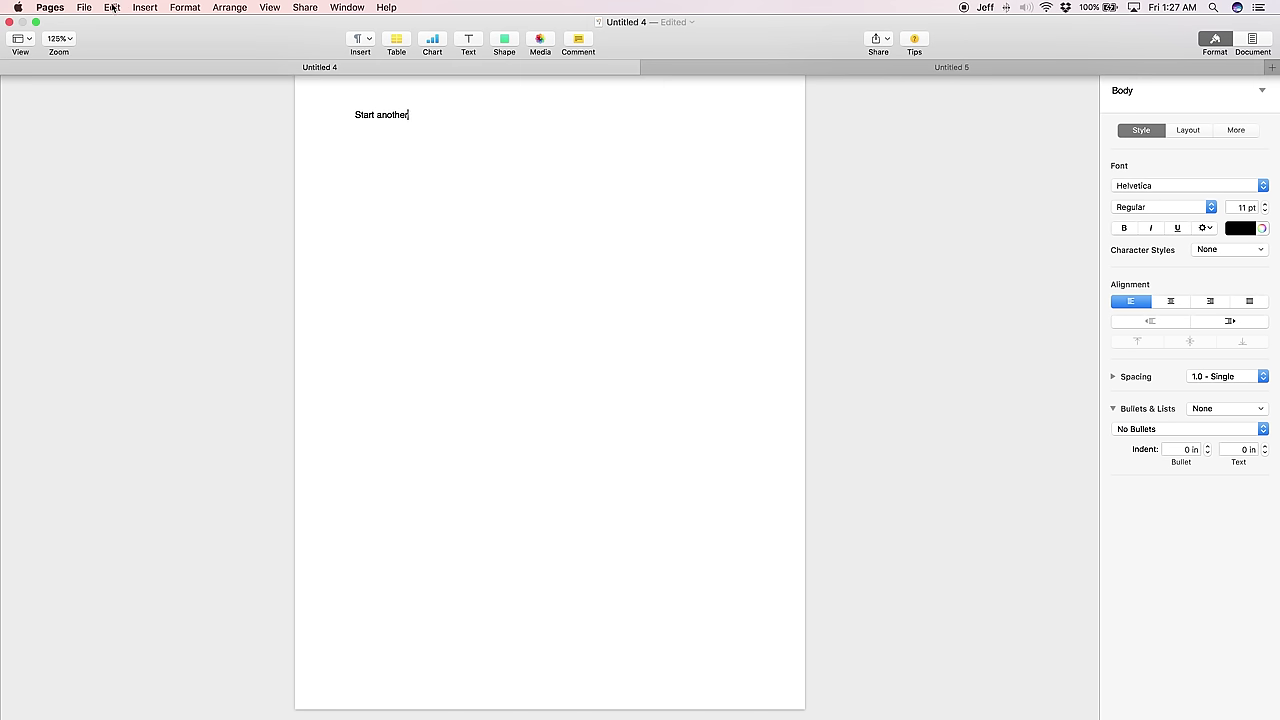
{"action": "left_click", "coordinate": [37, 22]}
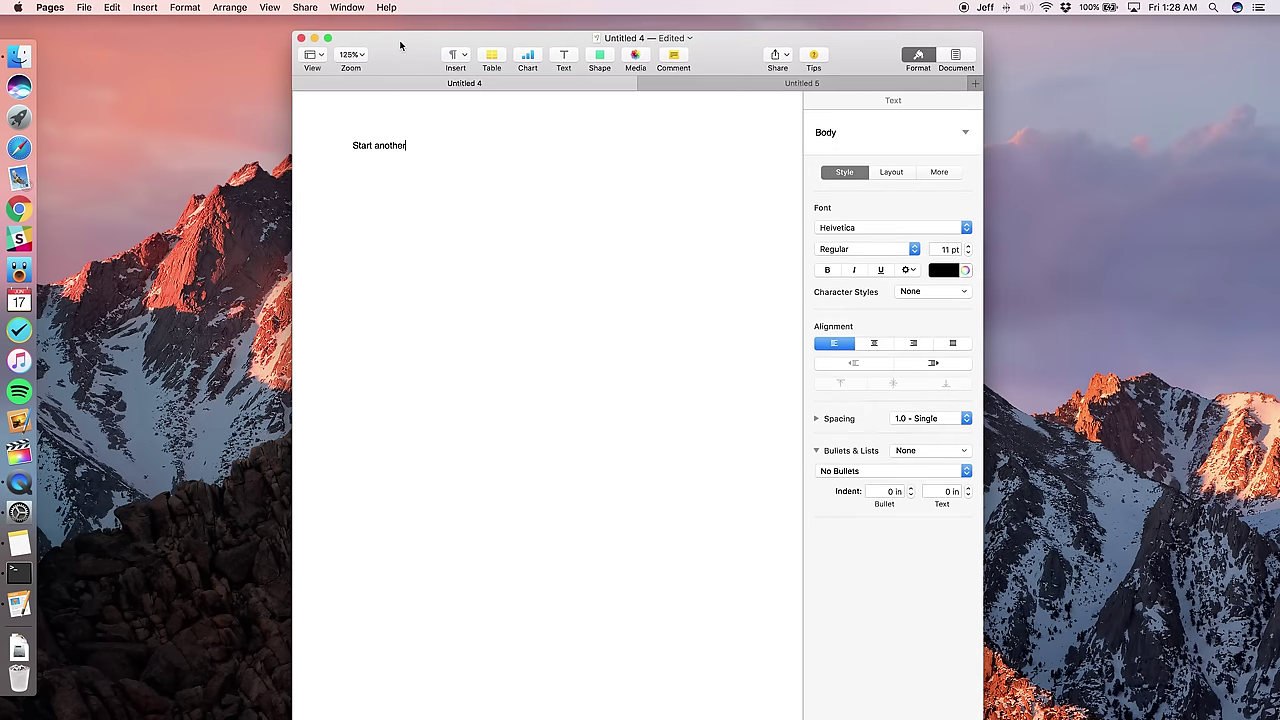
{"action": "left_click_drag", "start_coordinate": [400, 45], "coordinate": [400, 54]}
Step: Create another document from the Blank template, move its window clear of the first one, and close it
{"action": "key", "text": "super+n"}
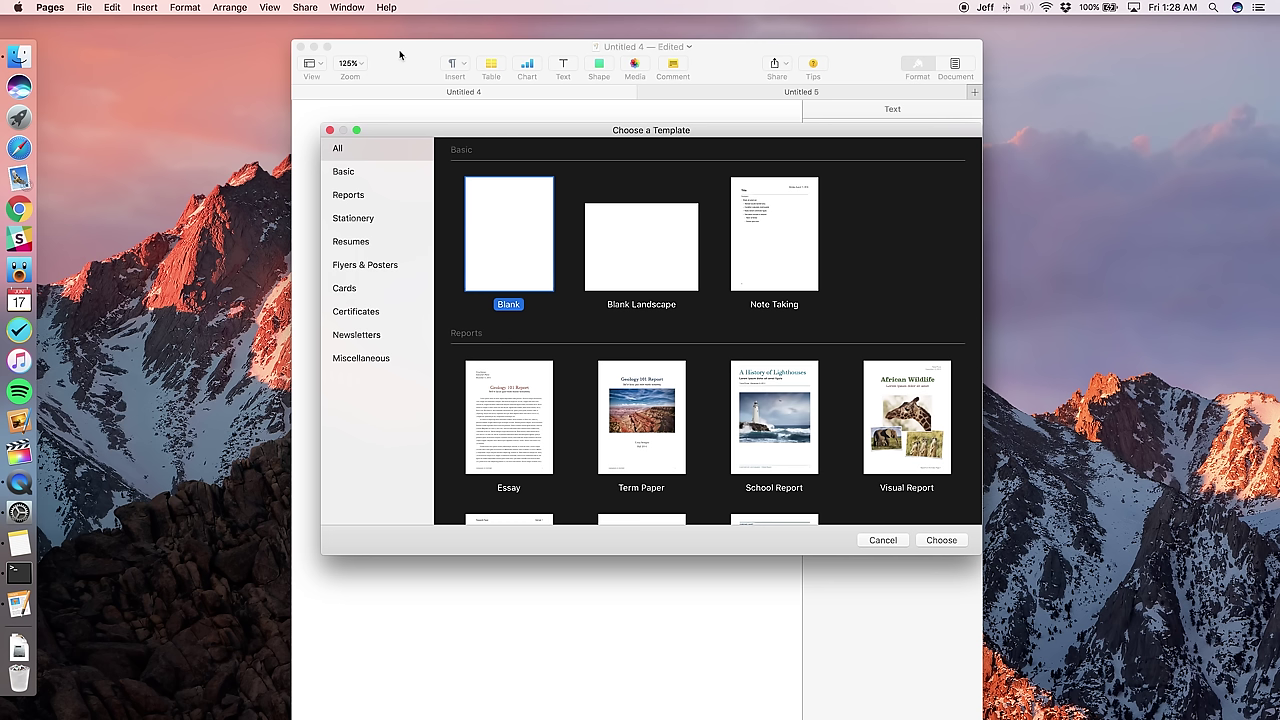
{"action": "double_click", "coordinate": [518, 243]}
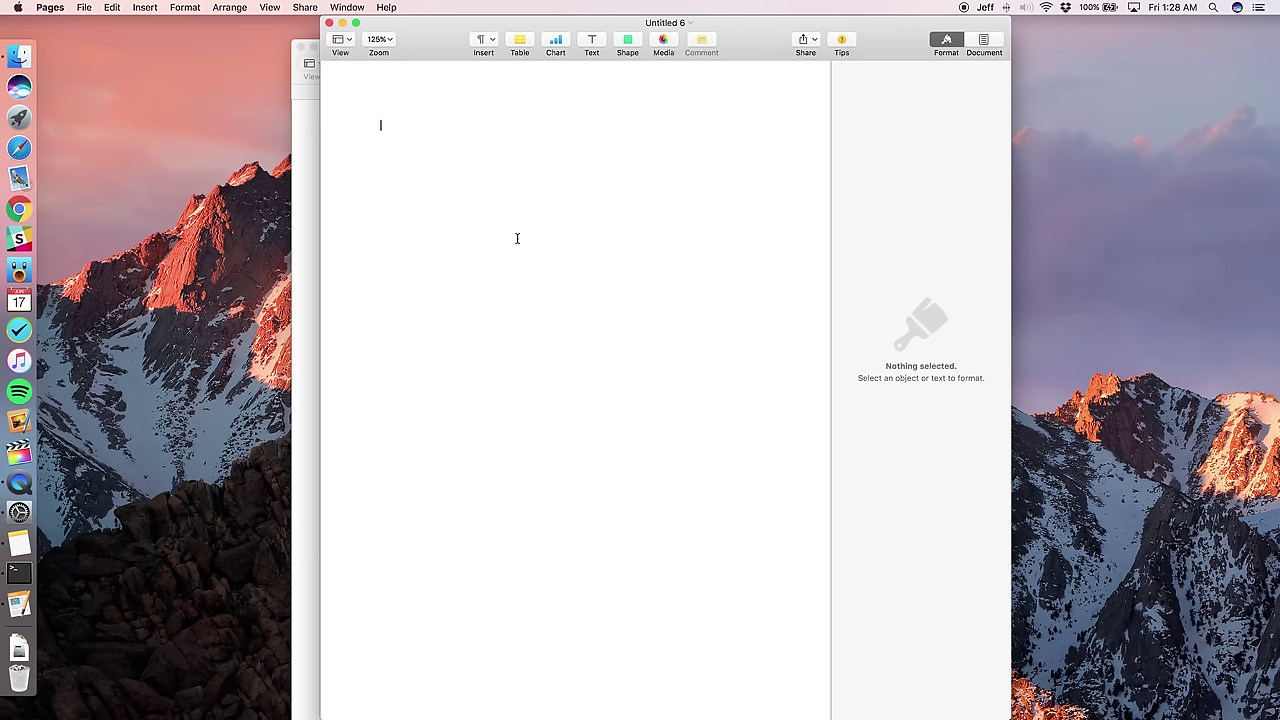
{"action": "left_click_drag", "start_coordinate": [425, 36], "coordinate": [589, 181]}
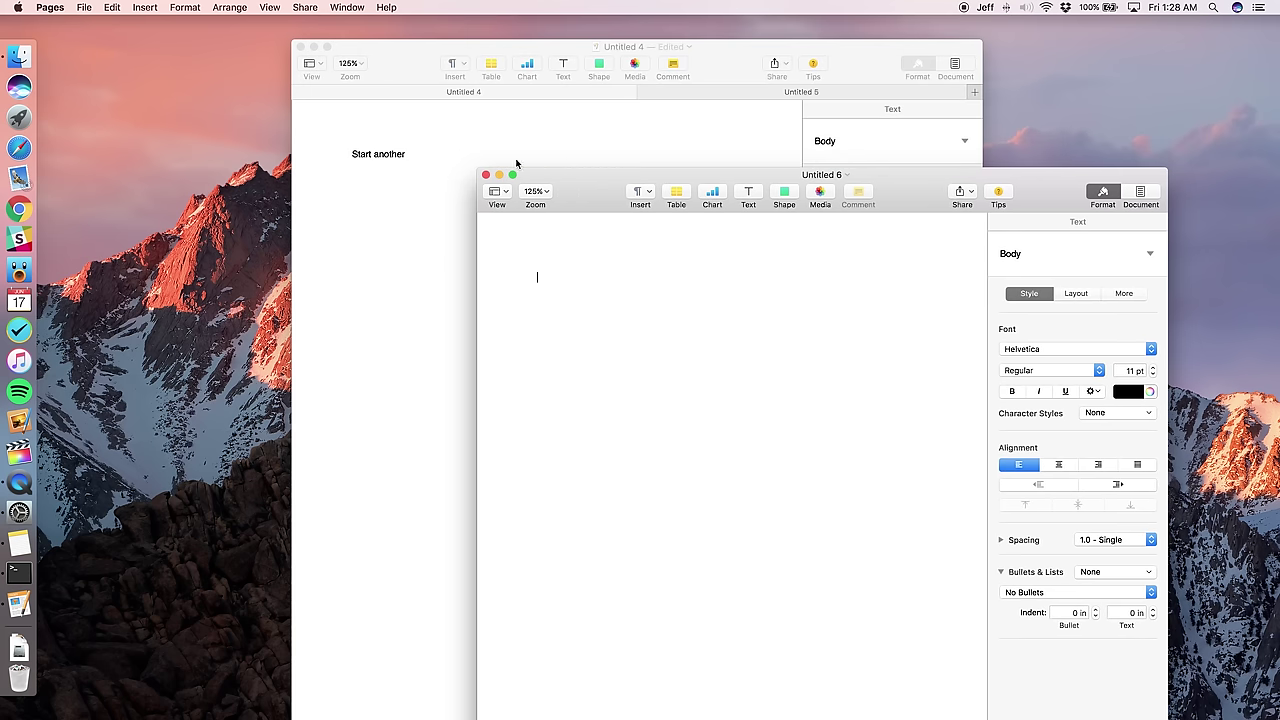
{"action": "left_click", "coordinate": [486, 176]}
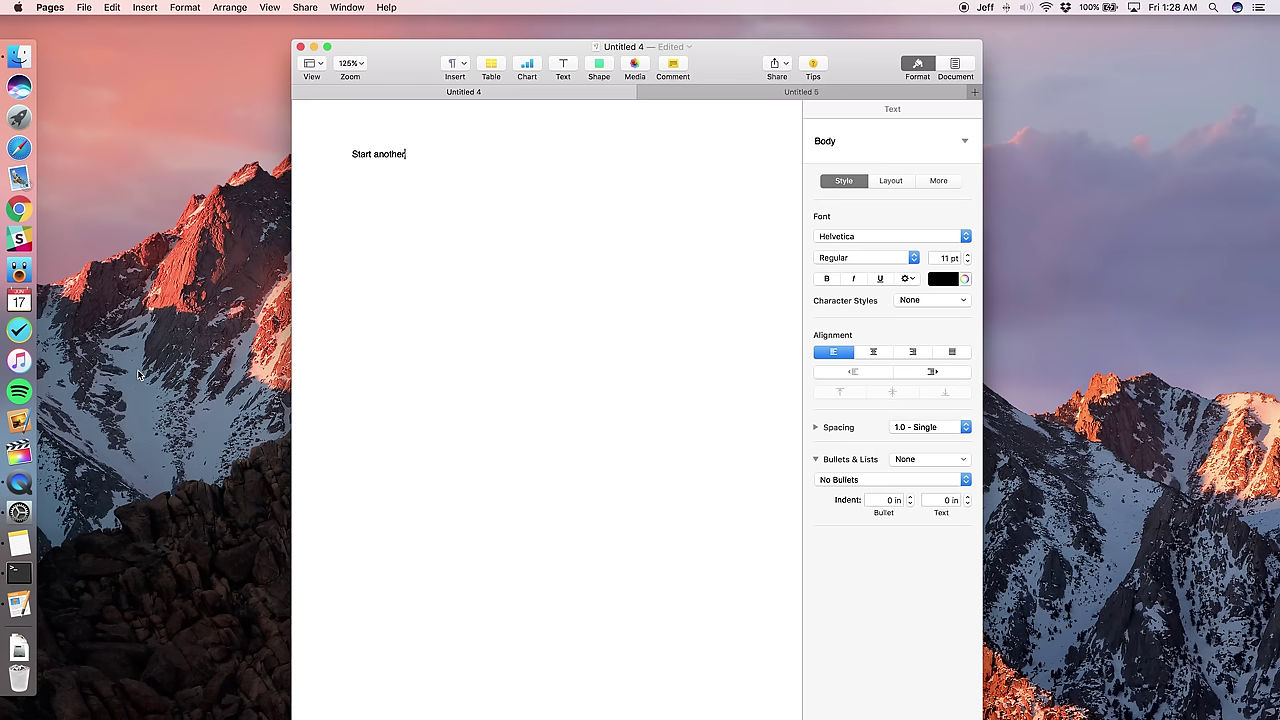
Step: Set the Dock preference for tabs when opening documents to Always and close System Preferences
{"action": "left_click", "coordinate": [20, 513]}
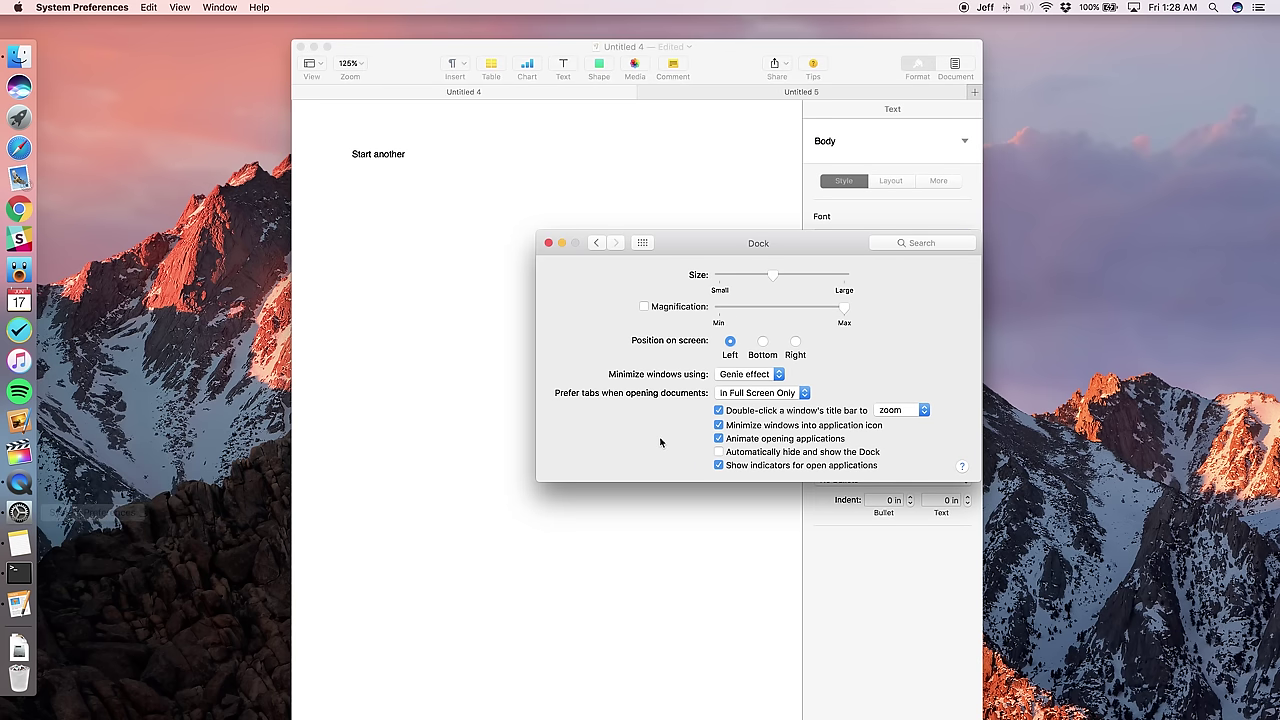
{"action": "left_click", "coordinate": [755, 395]}
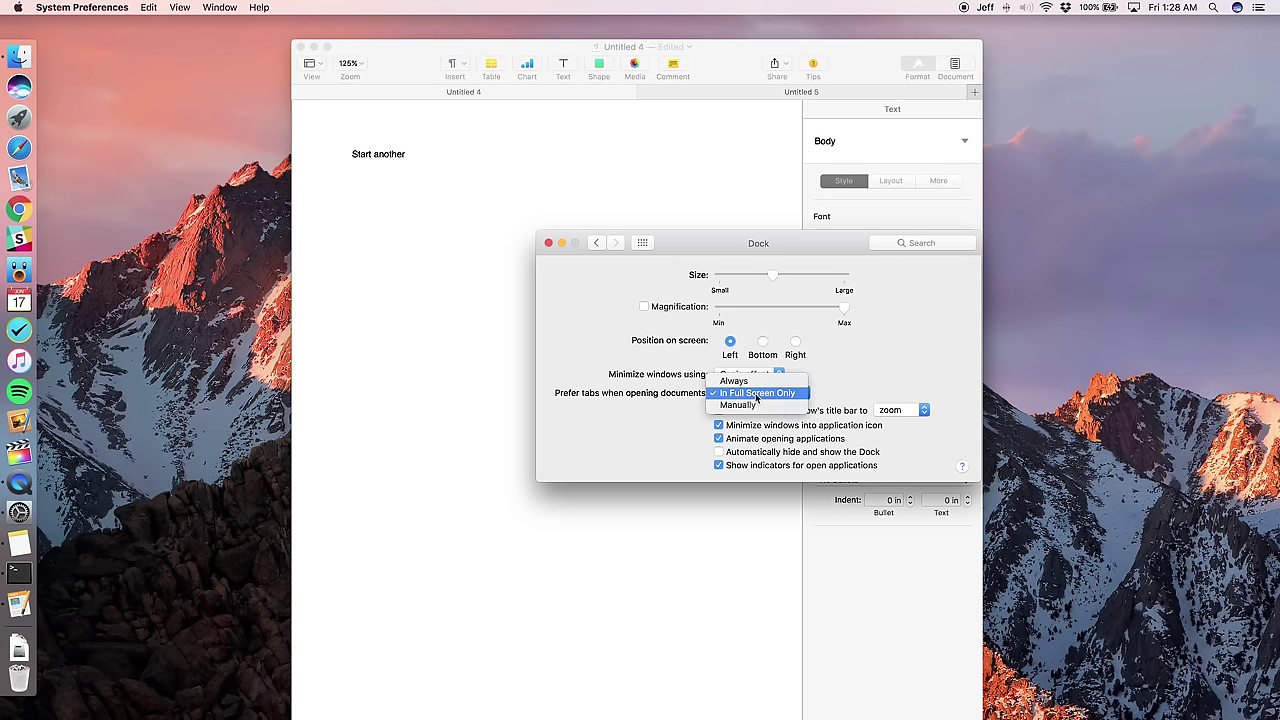
{"action": "left_click", "coordinate": [757, 381]}
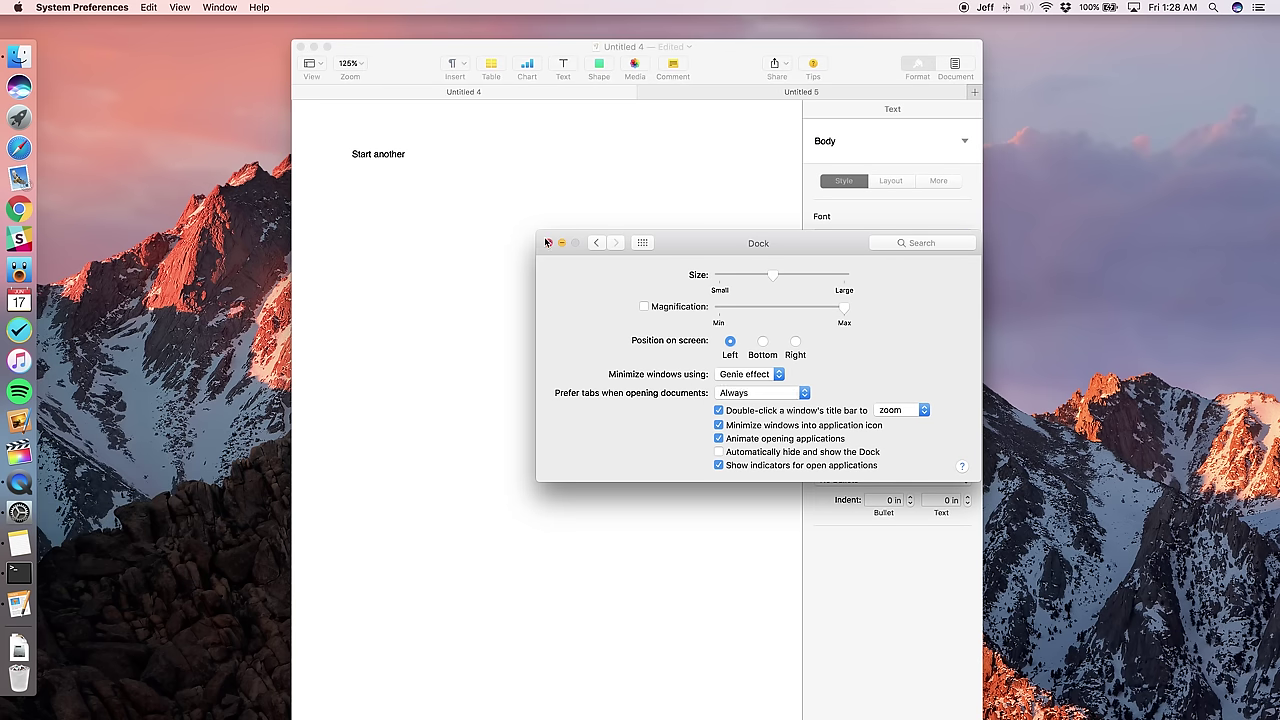
{"action": "left_click", "coordinate": [548, 244]}
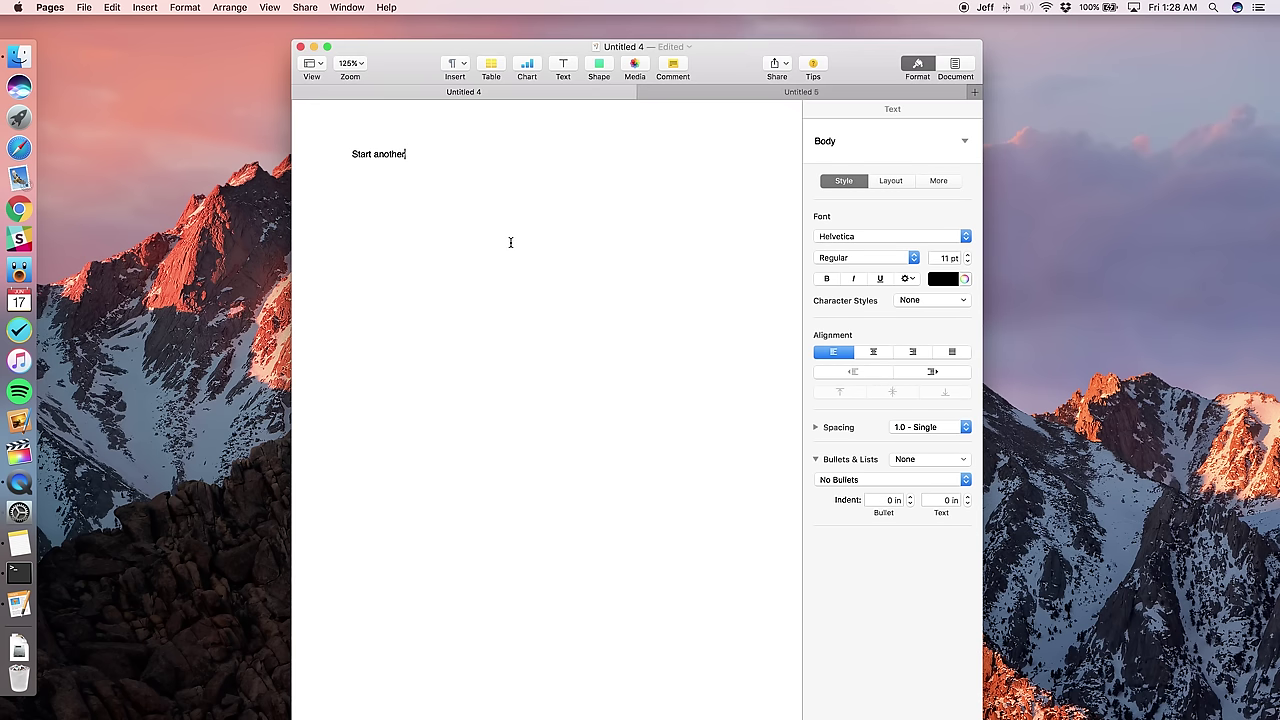
Step: Create another Pages document from the Blank template and move the tabbed window down from the menu bar
{"action": "key", "text": "super+n"}
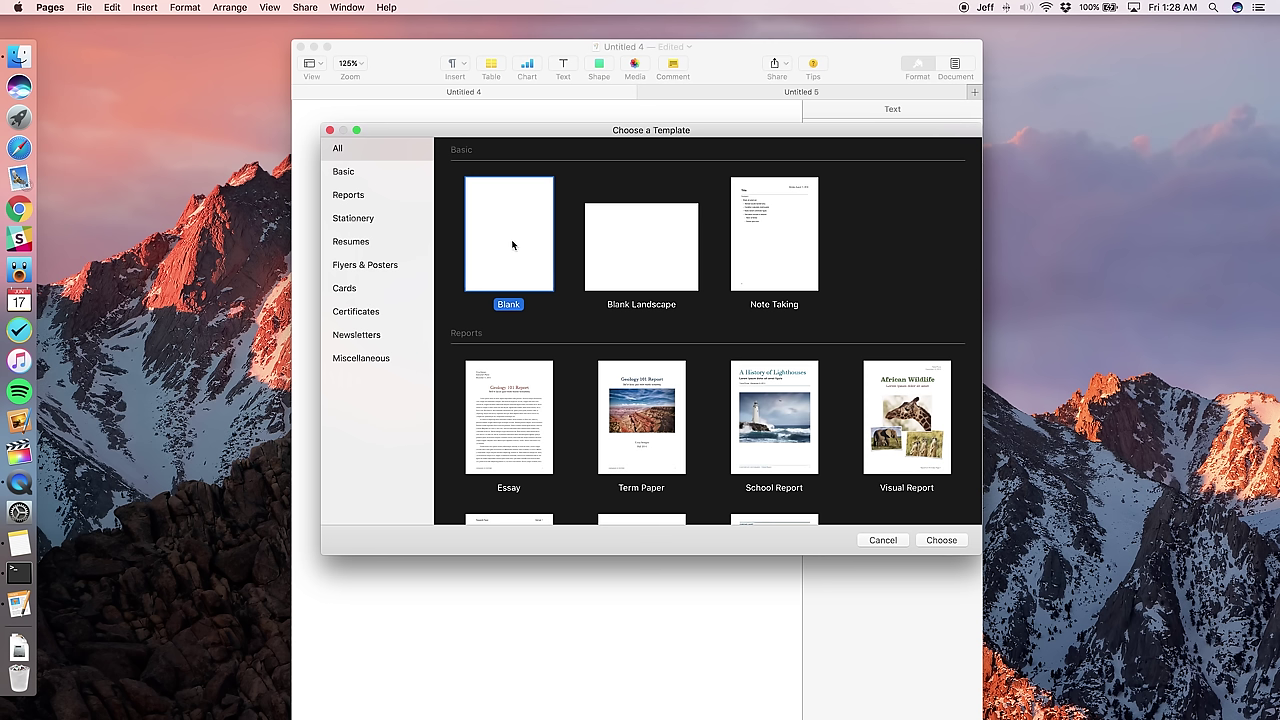
{"action": "double_click", "coordinate": [512, 238]}
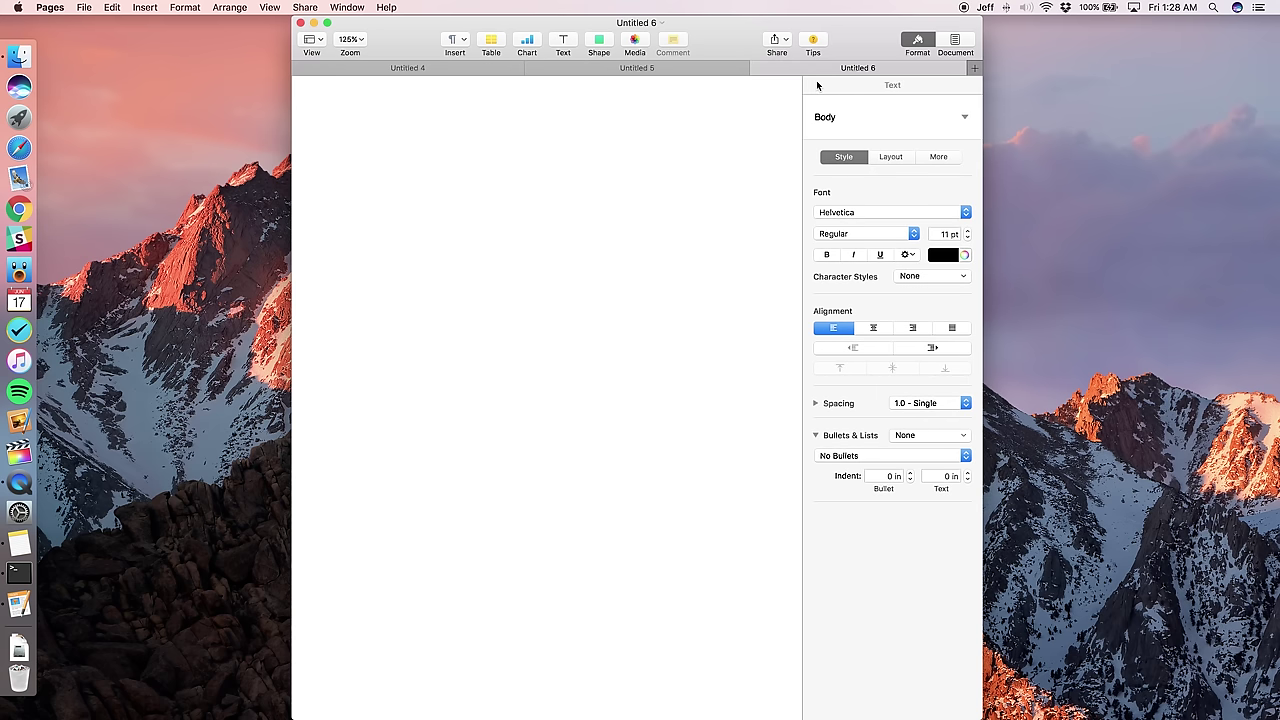
{"action": "left_click_drag", "start_coordinate": [737, 36], "coordinate": [737, 92]}
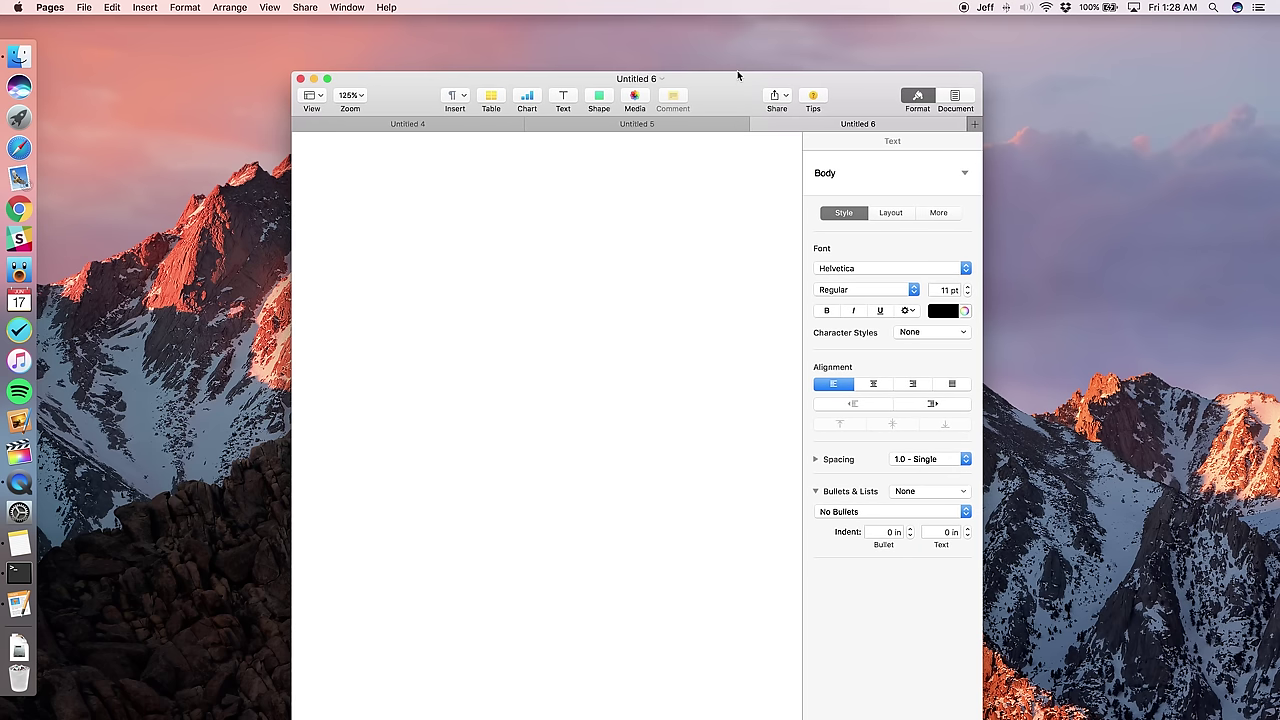
Step: View the Untitled 5 and Untitled 4 documents through their tabs, and close the Pages window
{"action": "left_click", "coordinate": [669, 126]}
{"action": "left_click", "coordinate": [463, 126]}
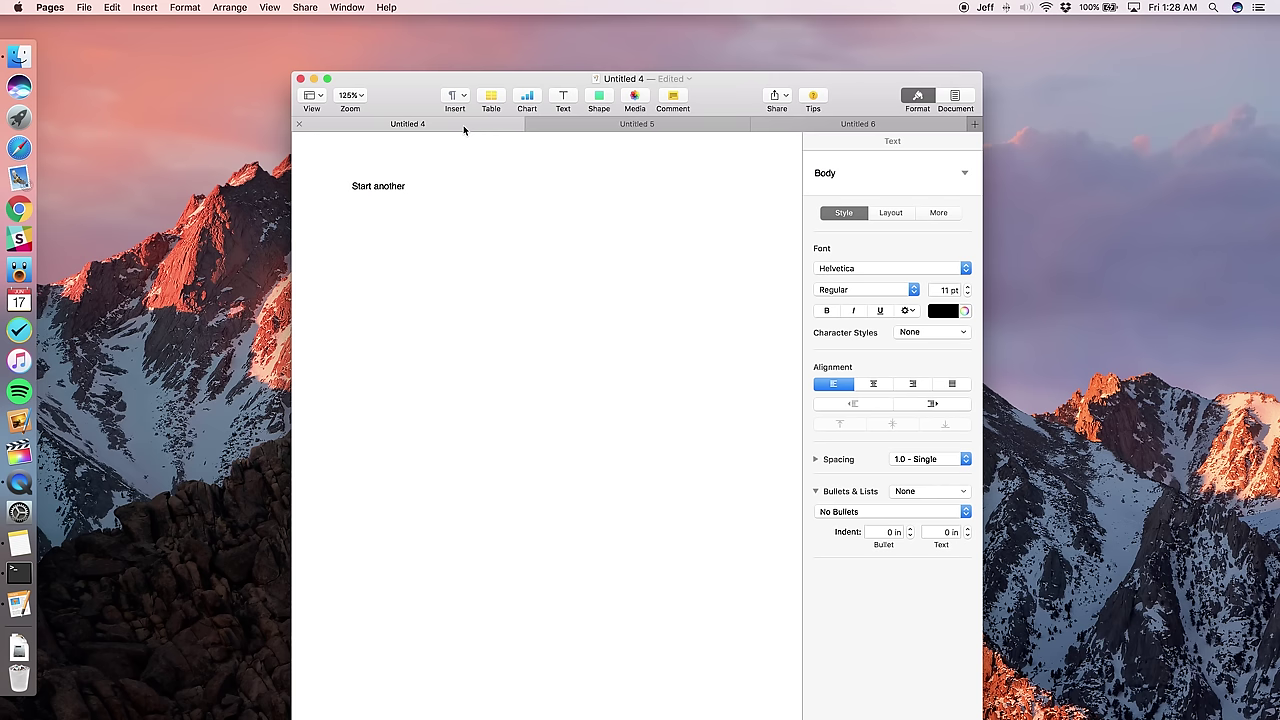
{"action": "left_click", "coordinate": [302, 80]}
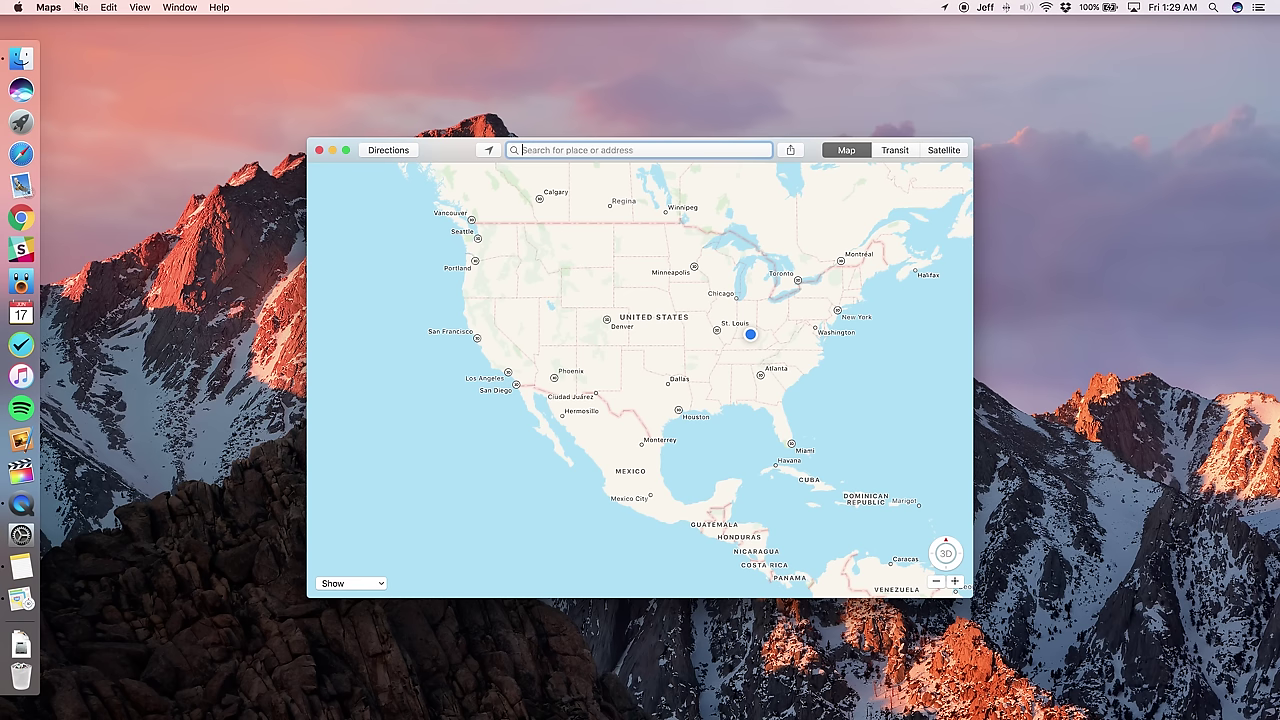
Step: Open a second tab in Maps and switch between the two map tabs
{"action": "left_click", "coordinate": [77, 7]}
{"action": "left_click", "coordinate": [99, 42]}
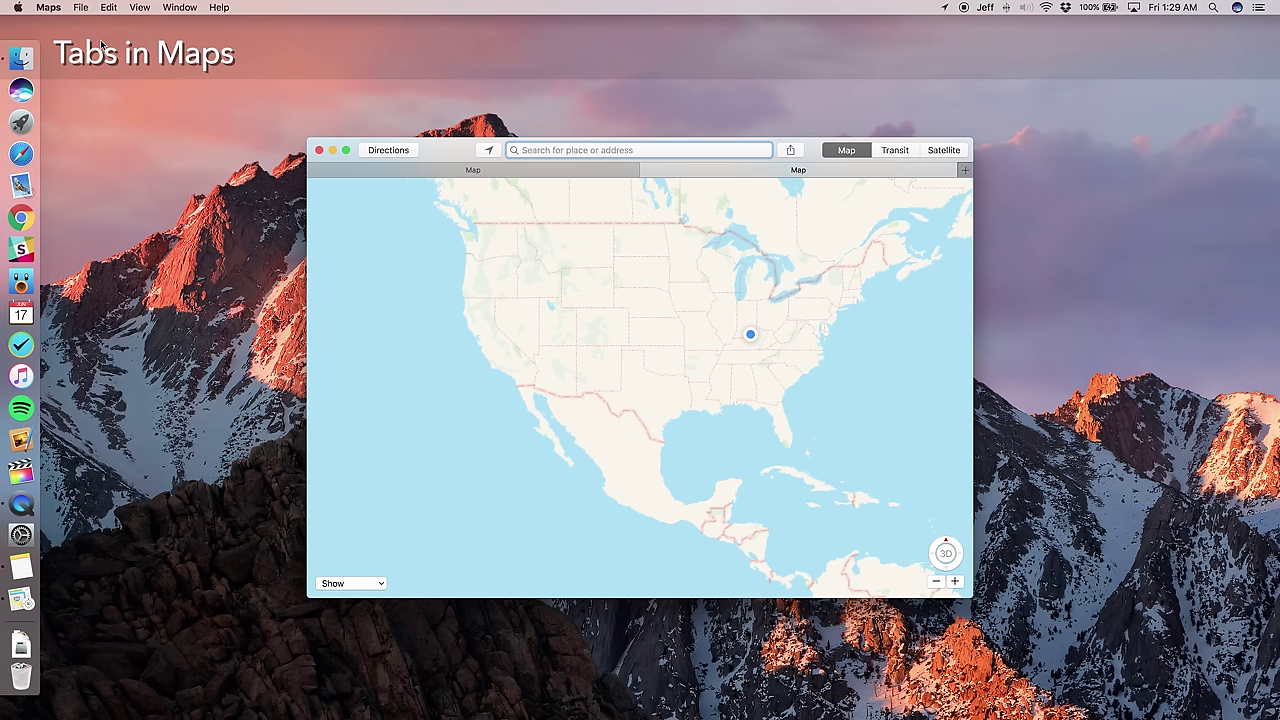
{"action": "left_click", "coordinate": [552, 177]}
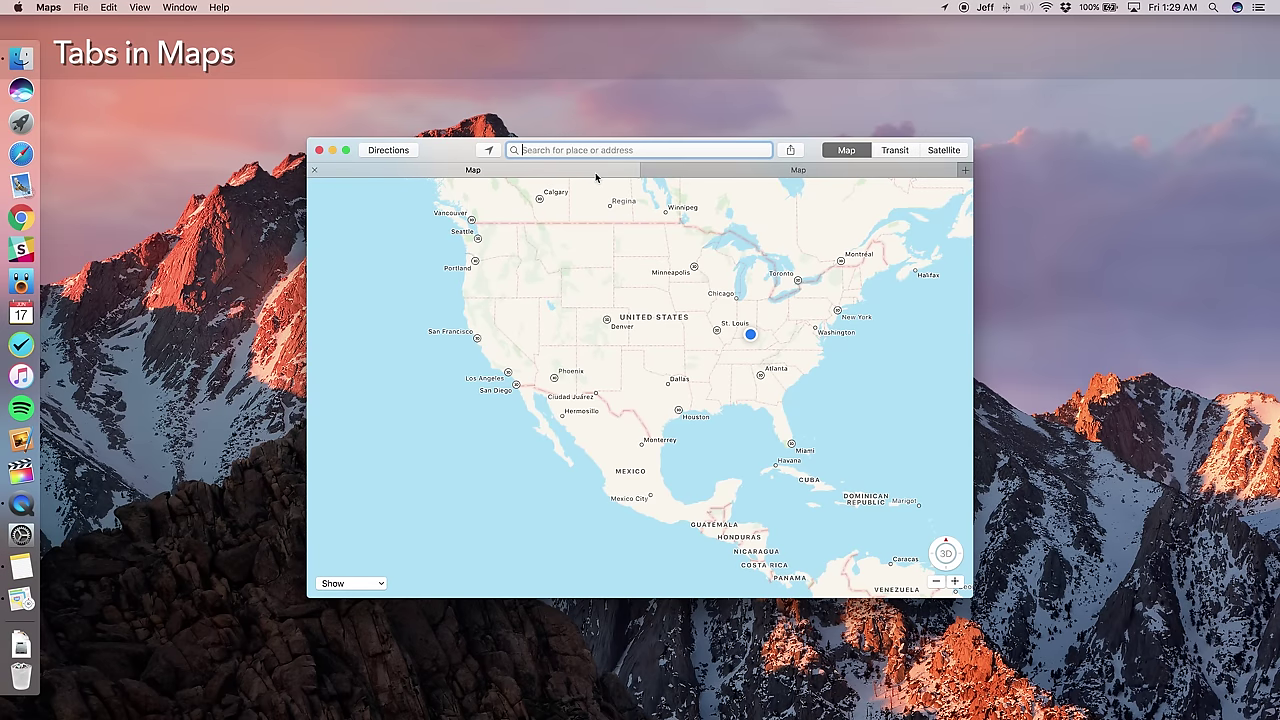
{"action": "left_click", "coordinate": [697, 177]}
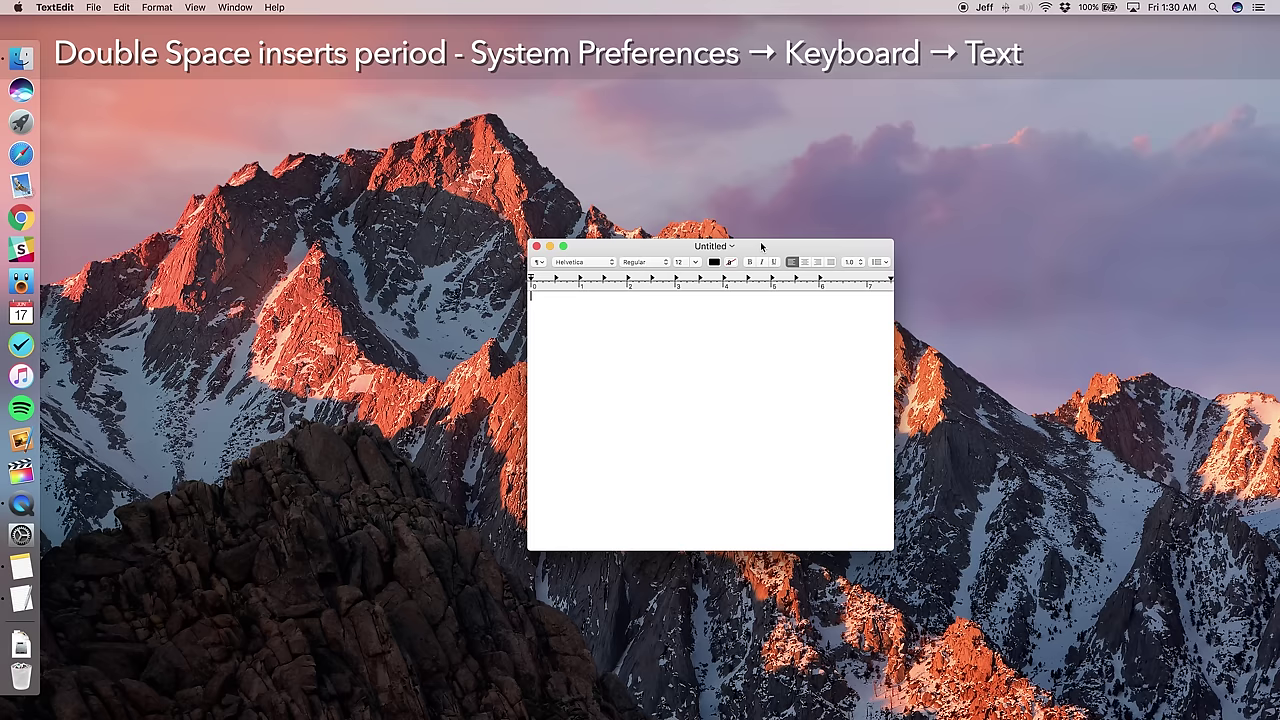
Step: Write "This is a double space test." in the blank TextEdit document, using a double space for the period, and close the document
{"action": "type", "text": "This is a double space test."}
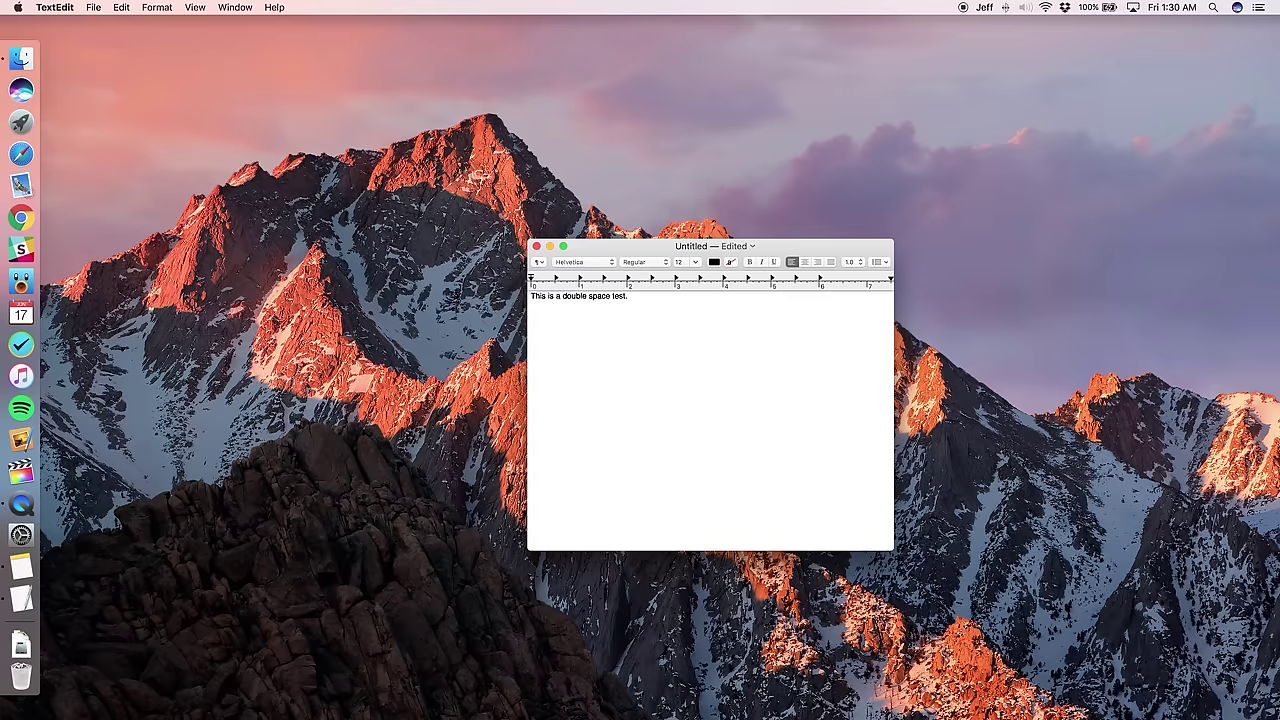
{"action": "left_click", "coordinate": [537, 250]}
{"action": "left_click", "coordinate": [651, 458]}
Step: Toggle the Add period with double-space option in the Keyboard text preferences
{"action": "left_click", "coordinate": [21, 535]}
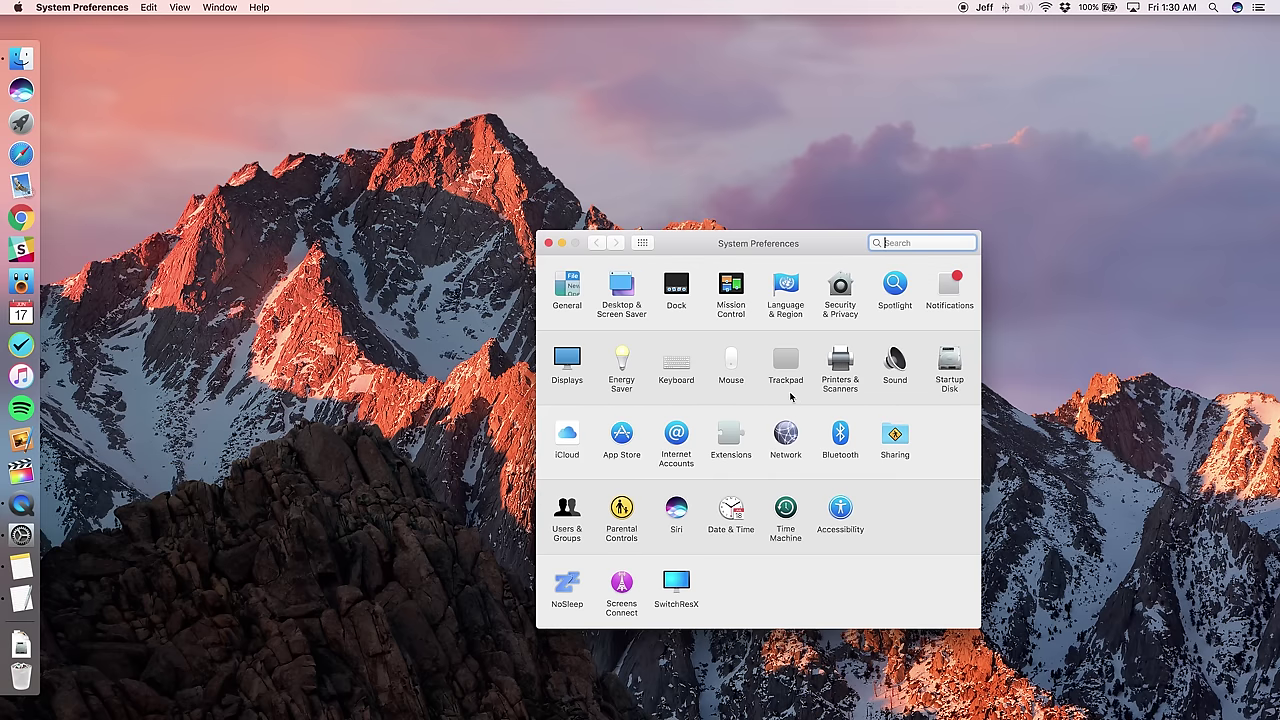
{"action": "left_click", "coordinate": [673, 362]}
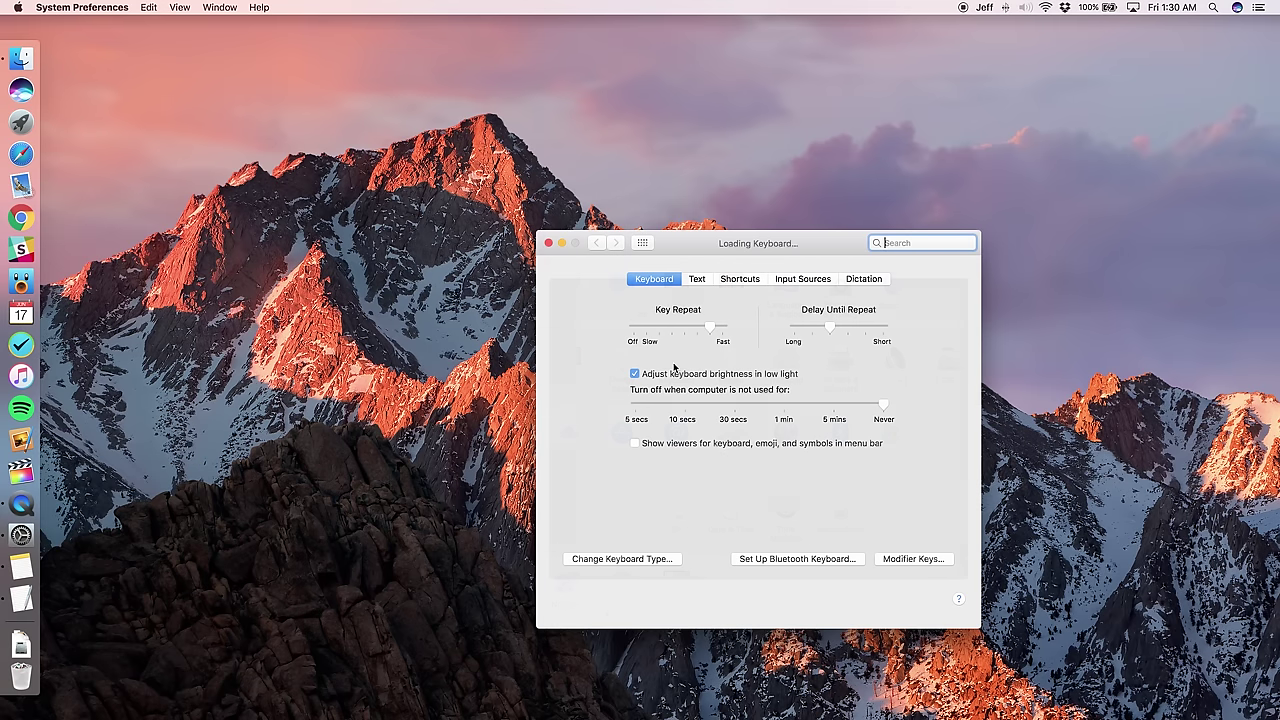
{"action": "left_click", "coordinate": [698, 281]}
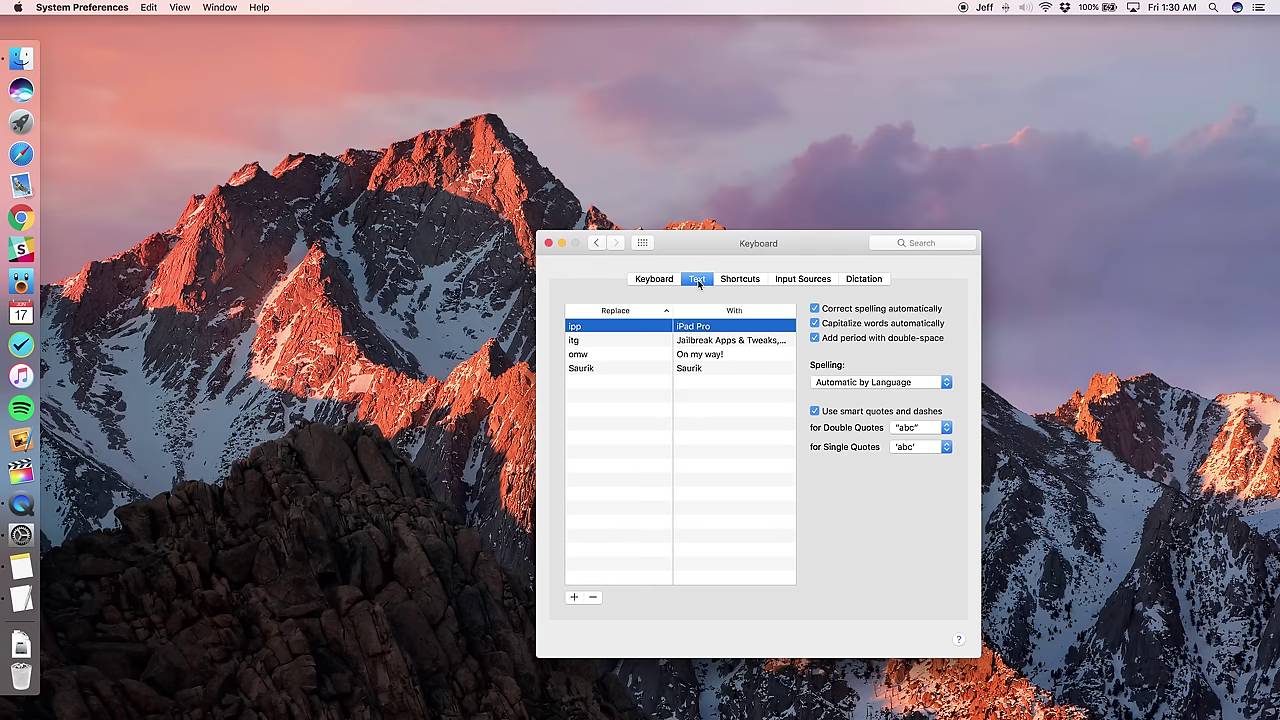
{"action": "left_click", "coordinate": [815, 341]}
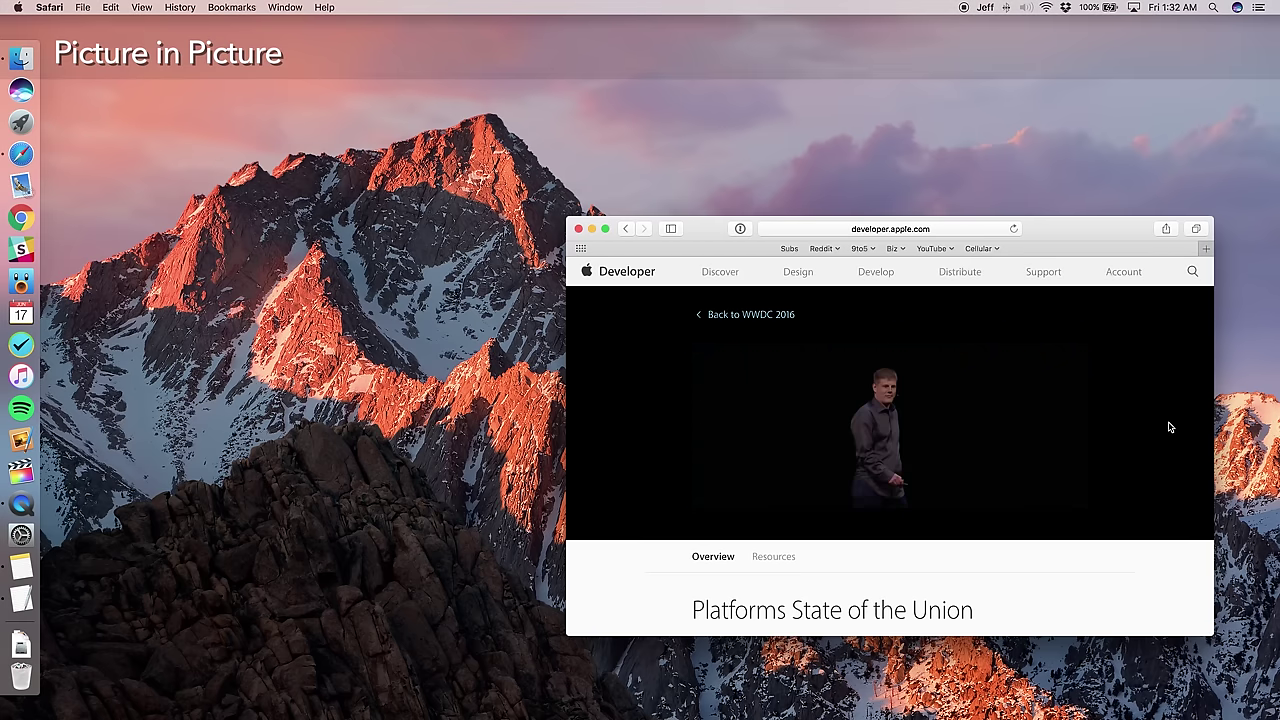
Step: Play the Platforms State of the Union video in Picture in Picture and close the Safari window behind it
{"action": "mouse_move", "coordinate": [1017, 434]}
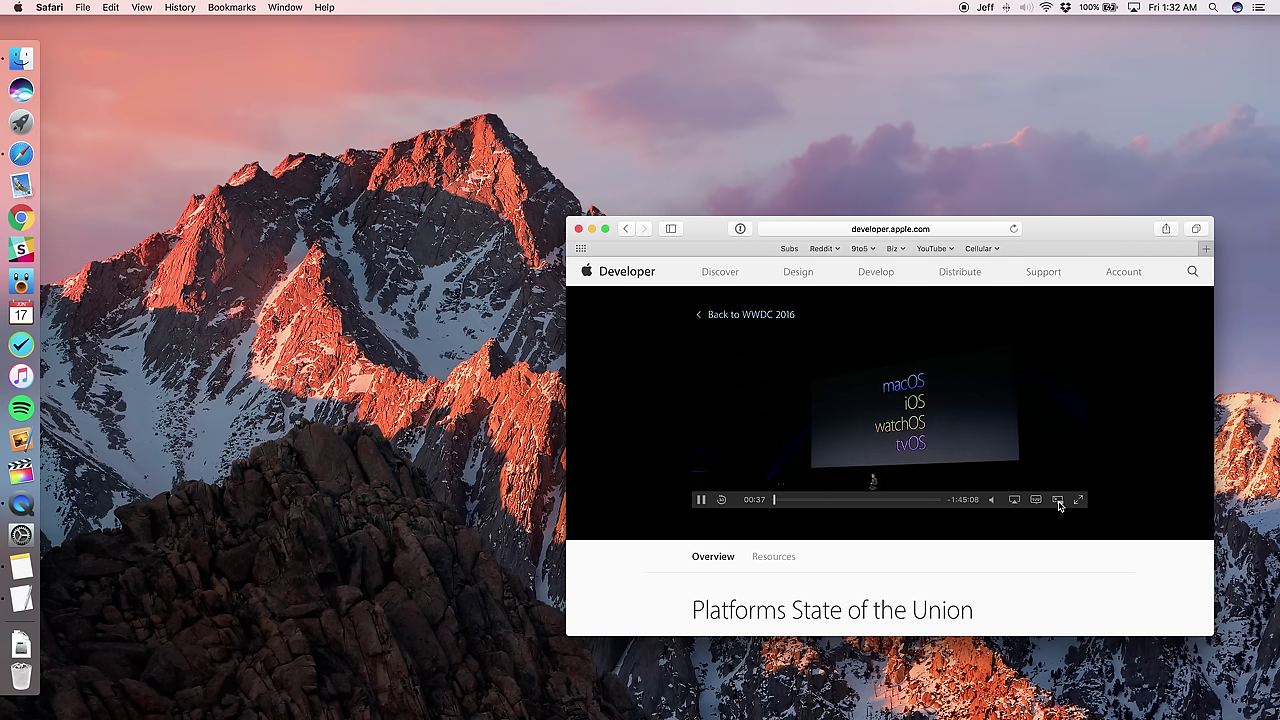
{"action": "left_click", "coordinate": [1059, 502]}
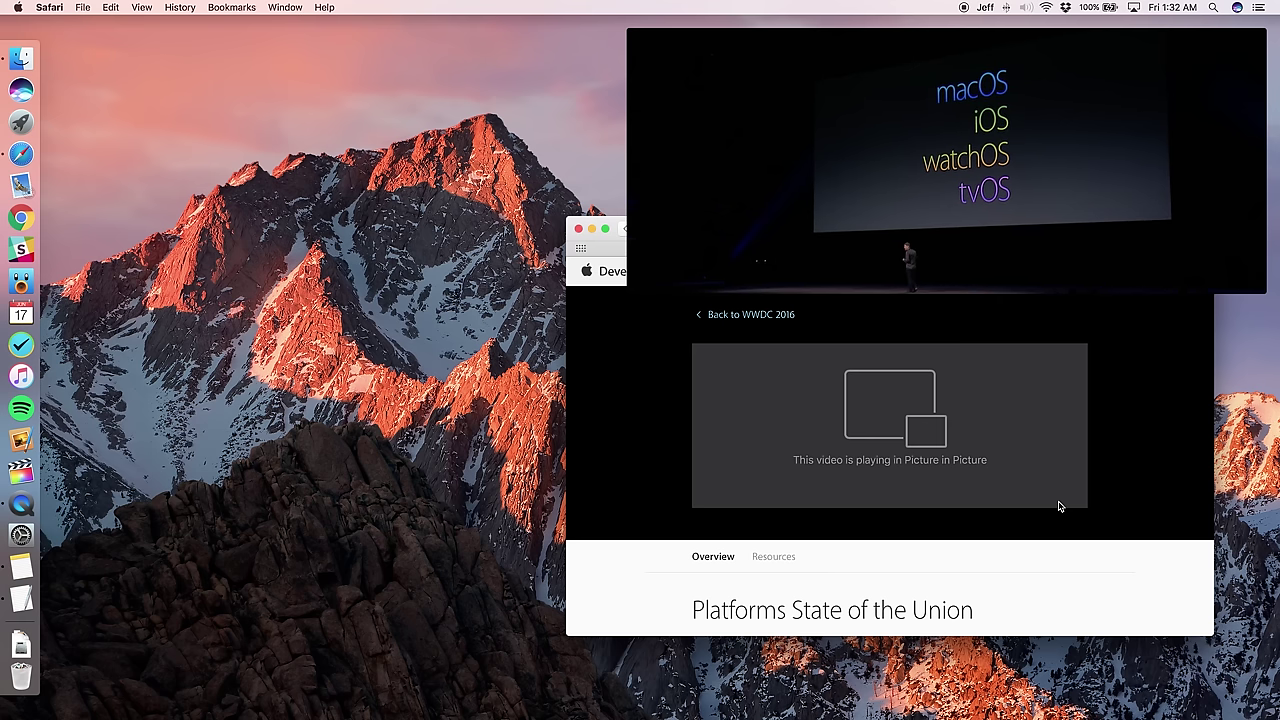
{"action": "mouse_move", "coordinate": [655, 270]}
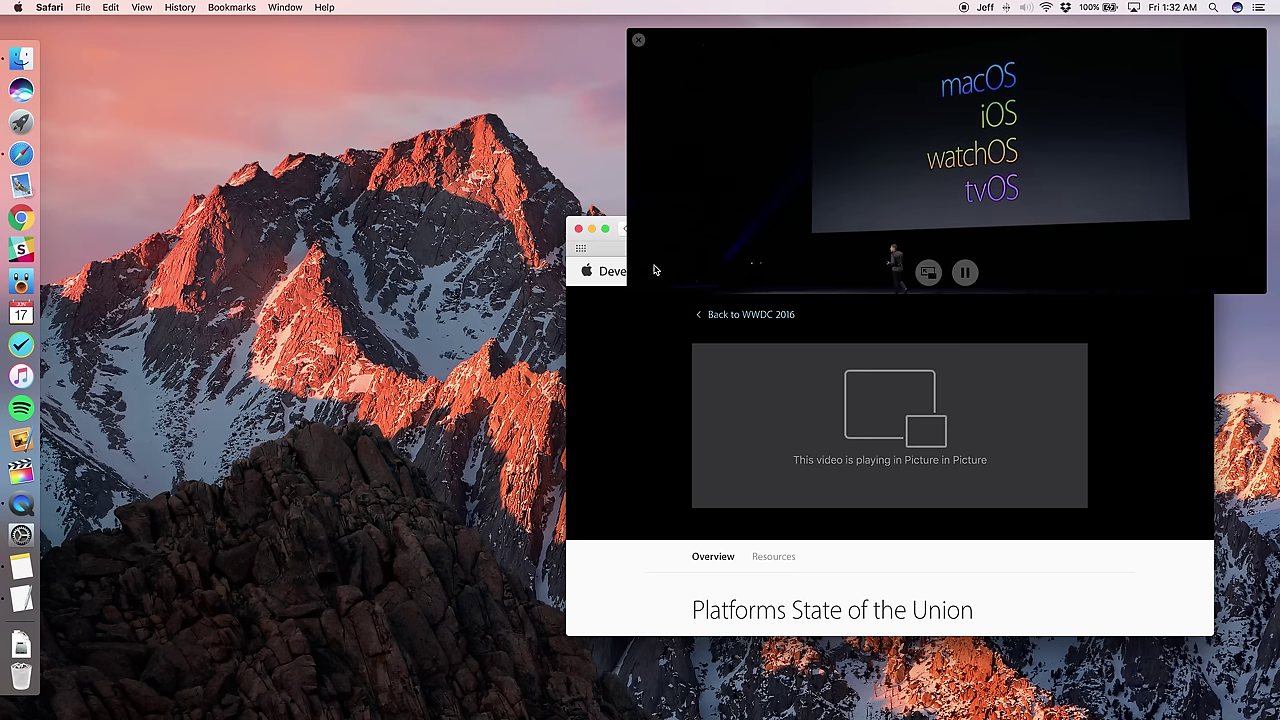
{"action": "key", "text": "super+w"}
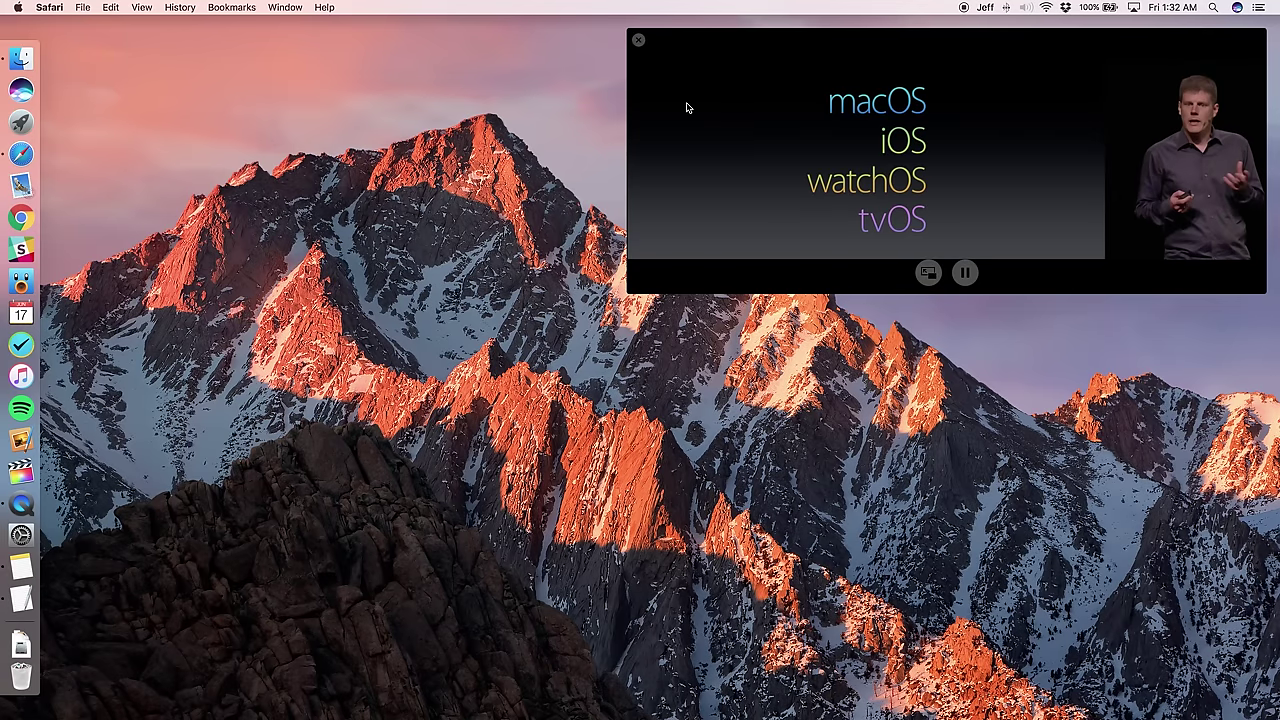
Step: Shrink the Picture in Picture video and move it to the desktop's upper-left corner, followed by the lower-right corner
{"action": "left_click_drag", "start_coordinate": [627, 182], "coordinate": [977, 95]}
{"action": "left_click_drag", "start_coordinate": [1097, 65], "coordinate": [239, 77]}
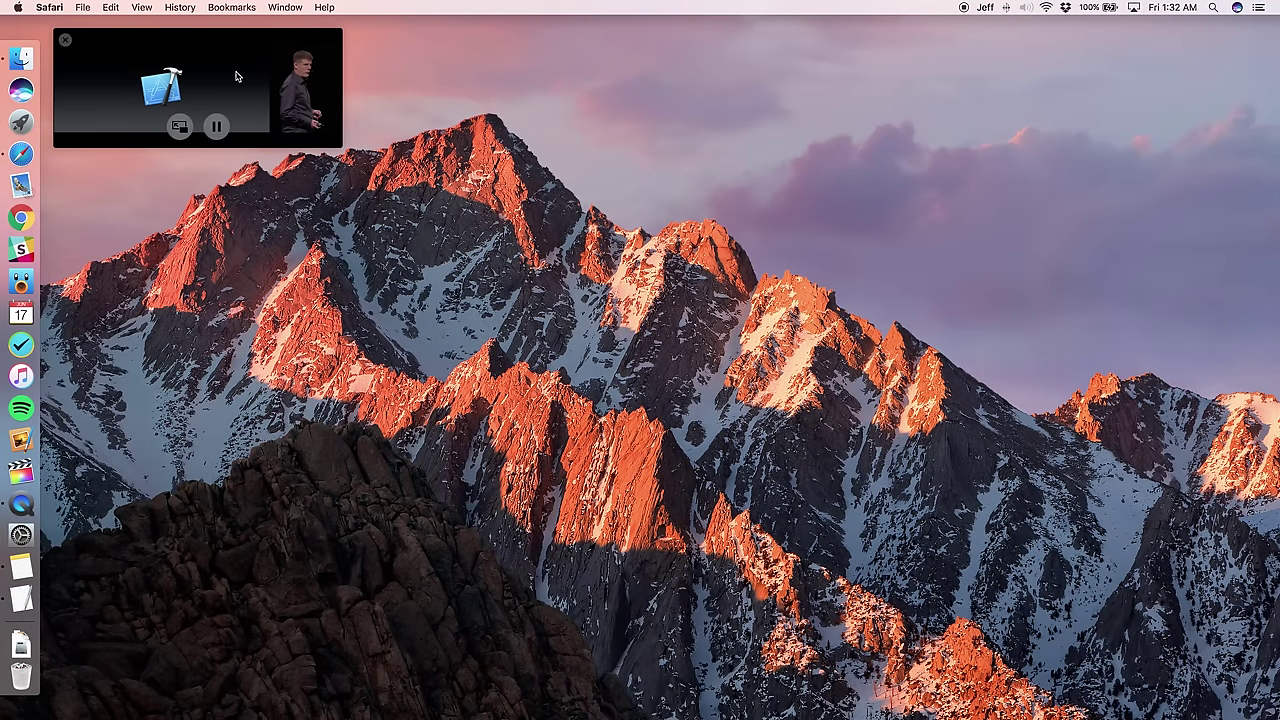
{"action": "left_click_drag", "start_coordinate": [237, 76], "coordinate": [1270, 603]}
{"action": "left_click", "coordinate": [1269, 603]}
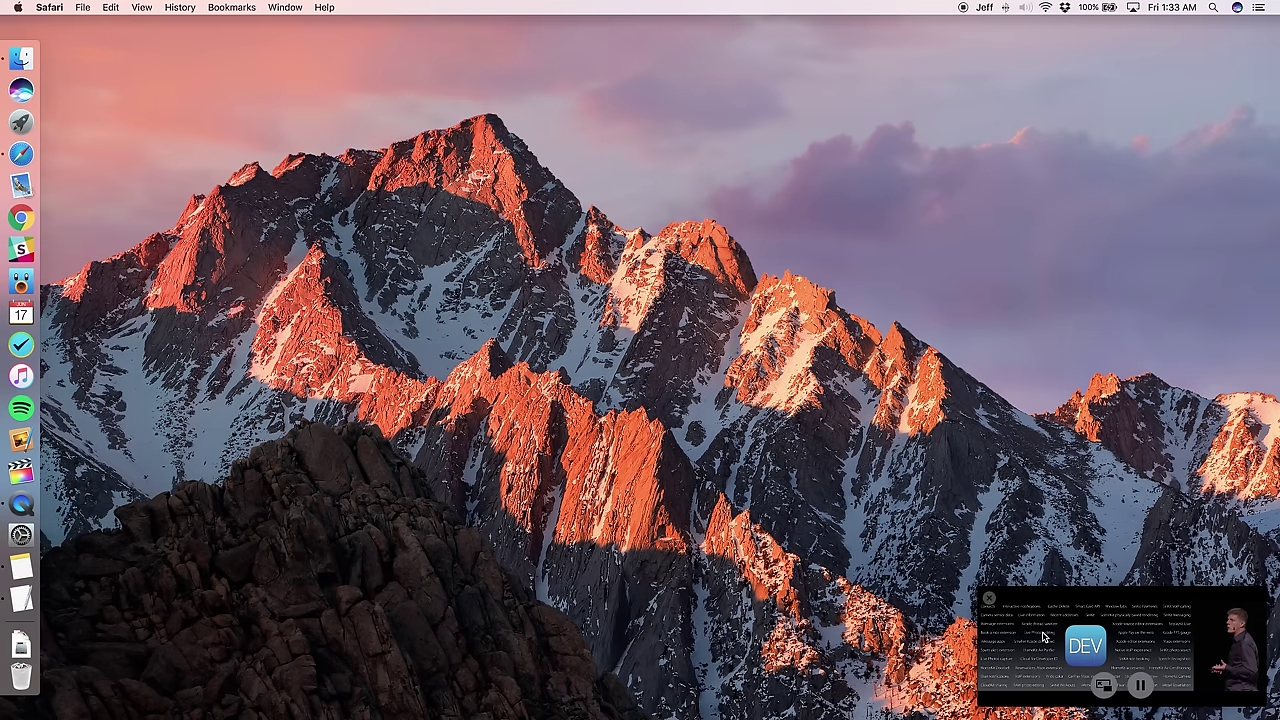
Step: Move the Picture in Picture video to the desktop's upper-right corner, enlarge it, and switch to Finder
{"action": "left_click_drag", "start_coordinate": [1032, 640], "coordinate": [1072, 343]}
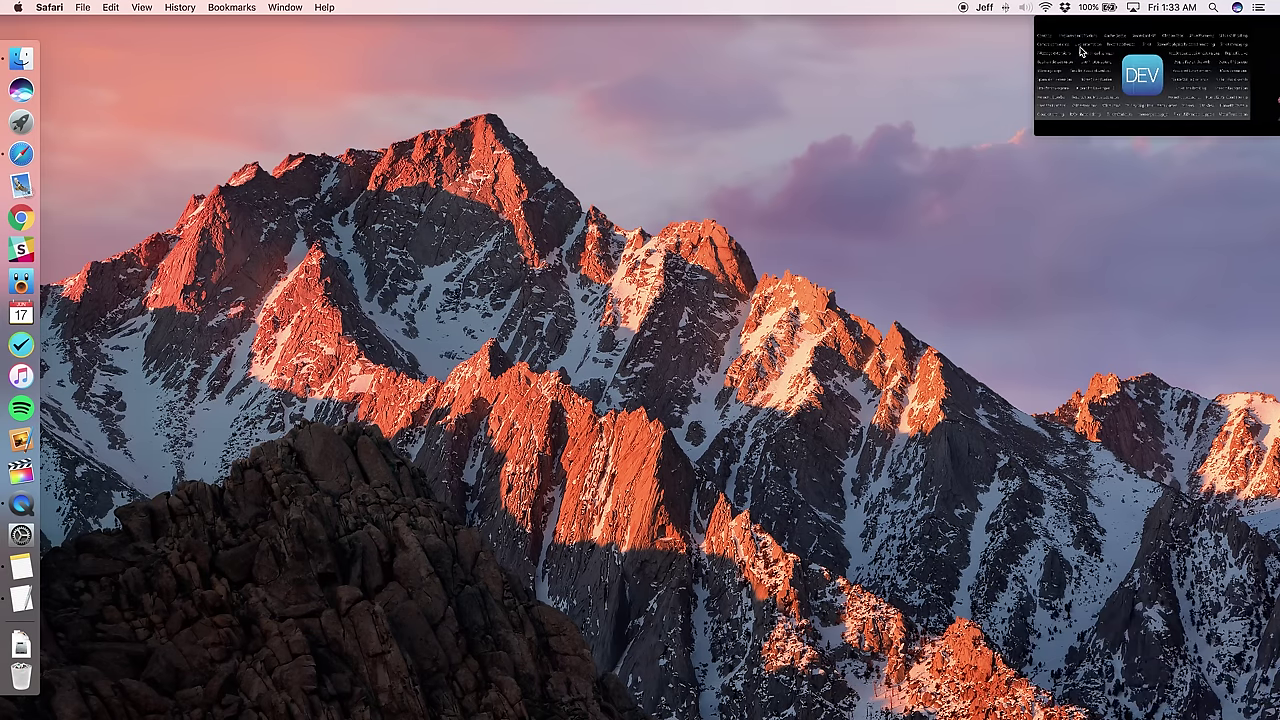
{"action": "left_click_drag", "start_coordinate": [978, 148], "coordinate": [401, 349]}
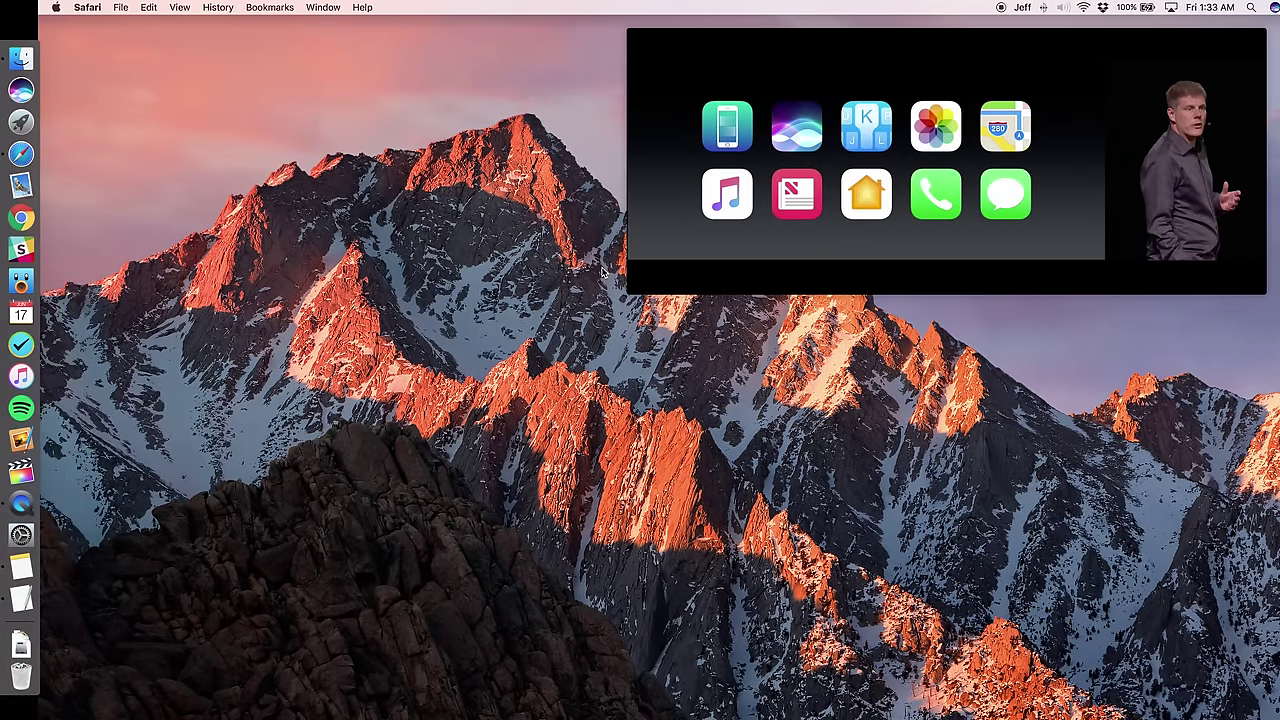
{"action": "left_click", "coordinate": [602, 272]}
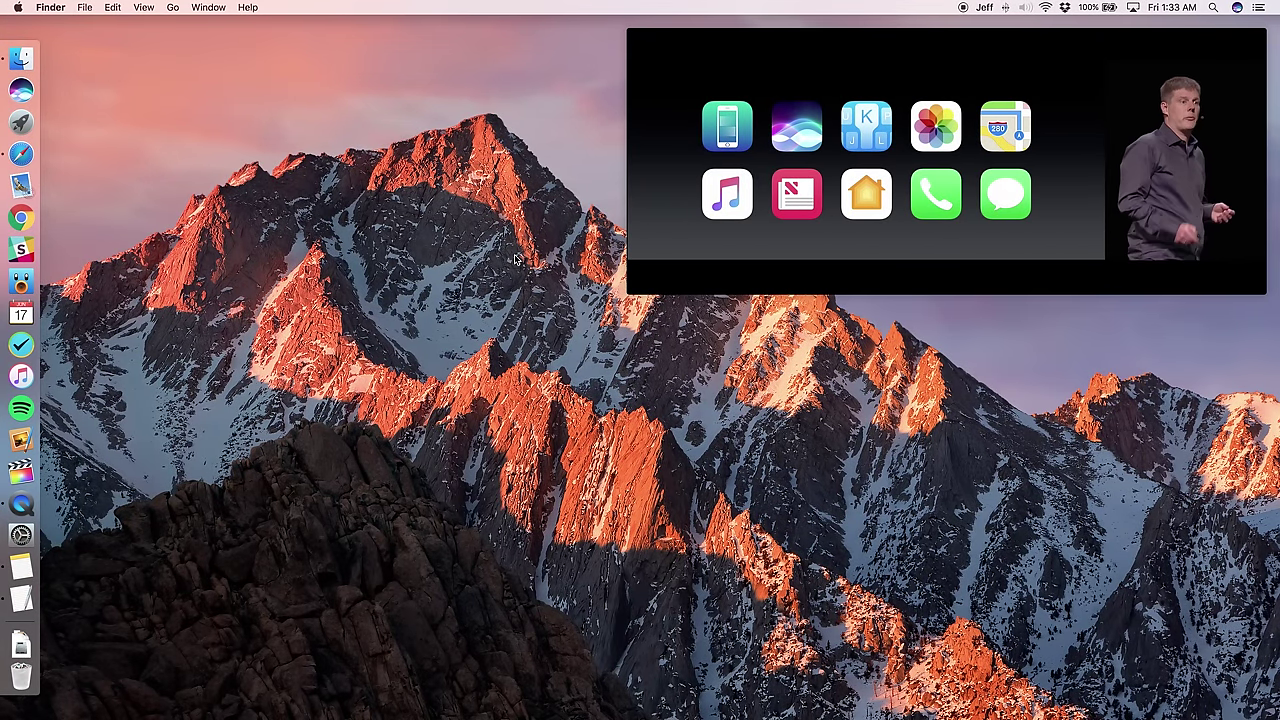
Step: Bring up the Safari window behind the Picture in Picture video and shrink the floating video toward the desktop's upper-right corner
{"action": "left_click", "coordinate": [20, 154]}
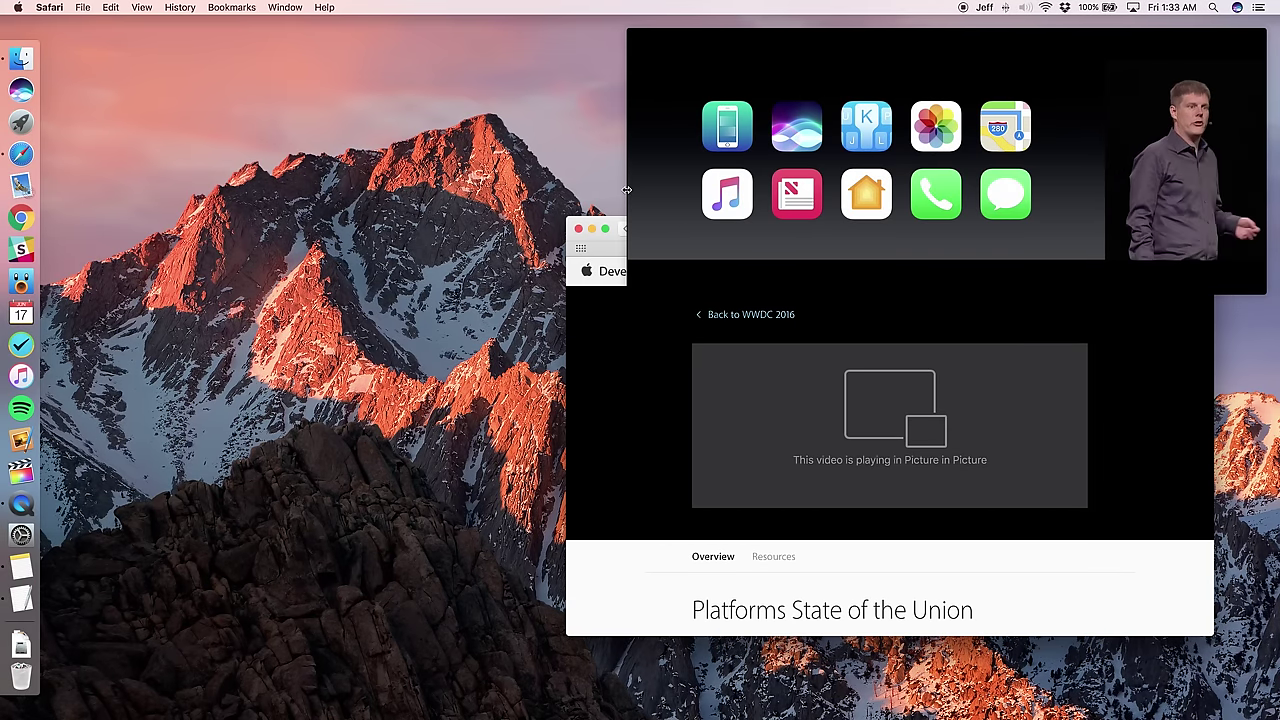
{"action": "left_click_drag", "start_coordinate": [626, 189], "coordinate": [925, 196]}
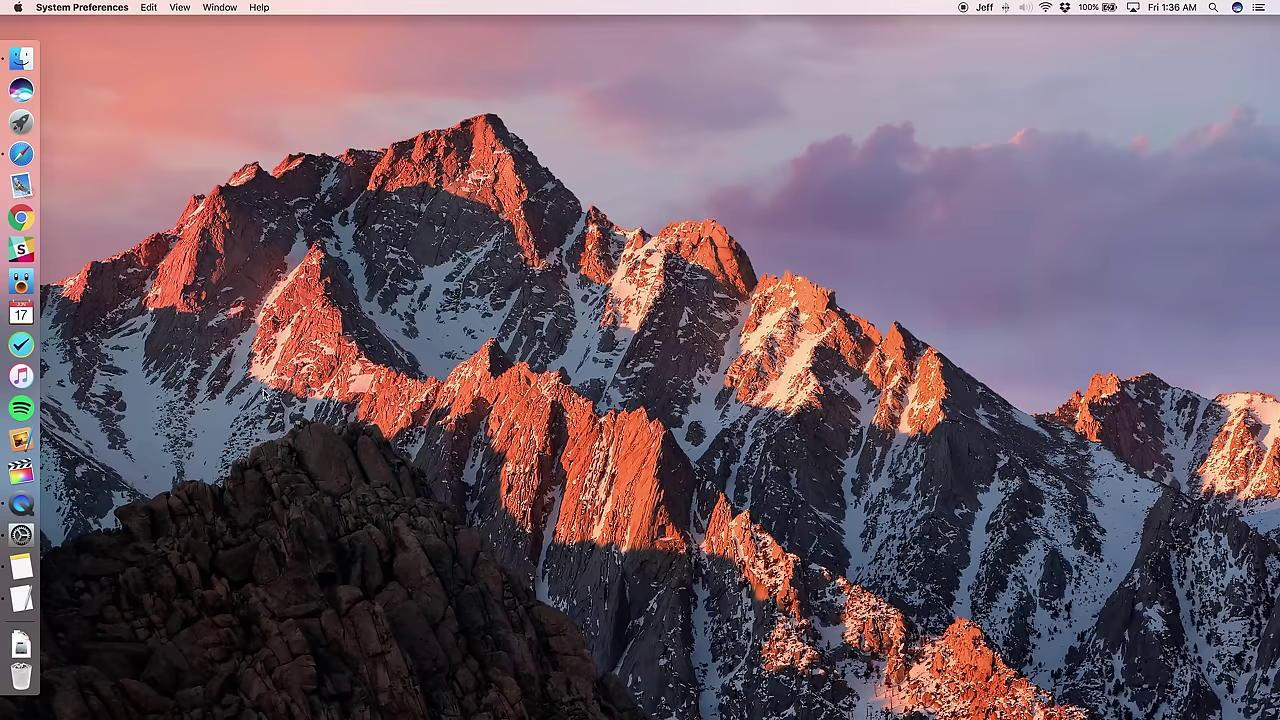
Step: Open the Dwell Control options in the Accessibility preferences and toggle the Enable Dwell Control option
{"action": "left_click", "coordinate": [22, 535]}
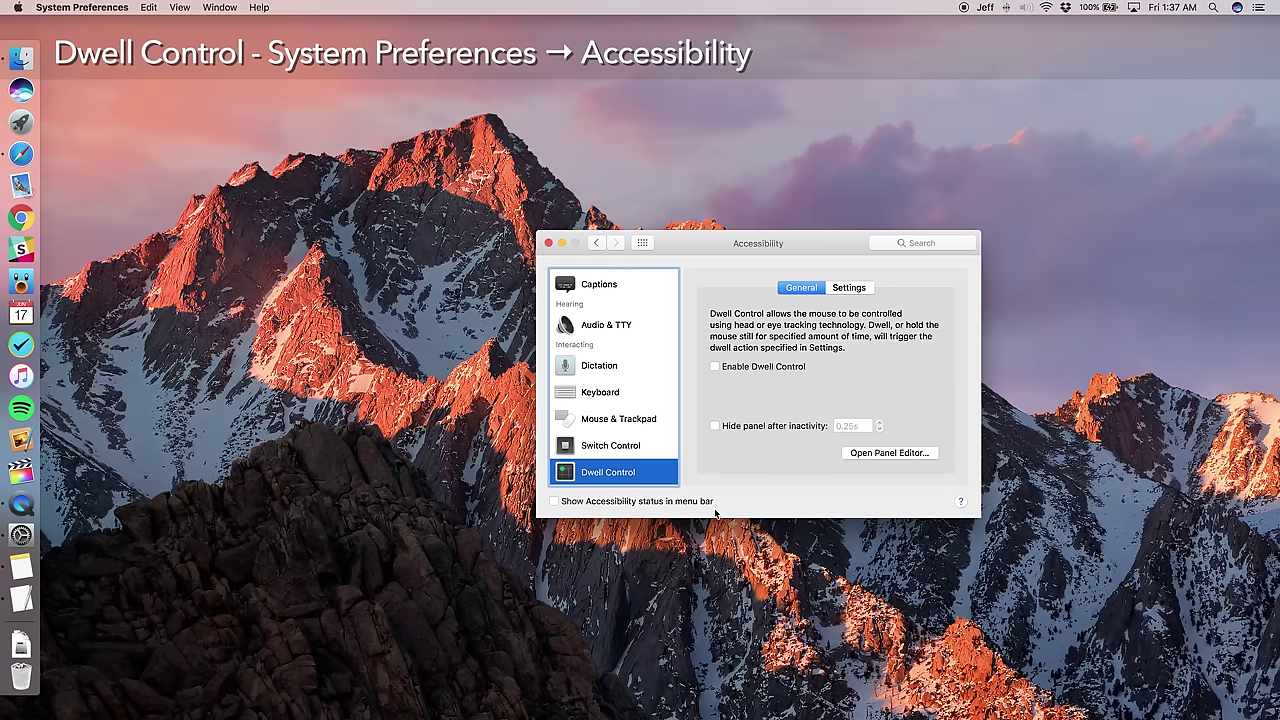
{"action": "left_click", "coordinate": [714, 367]}
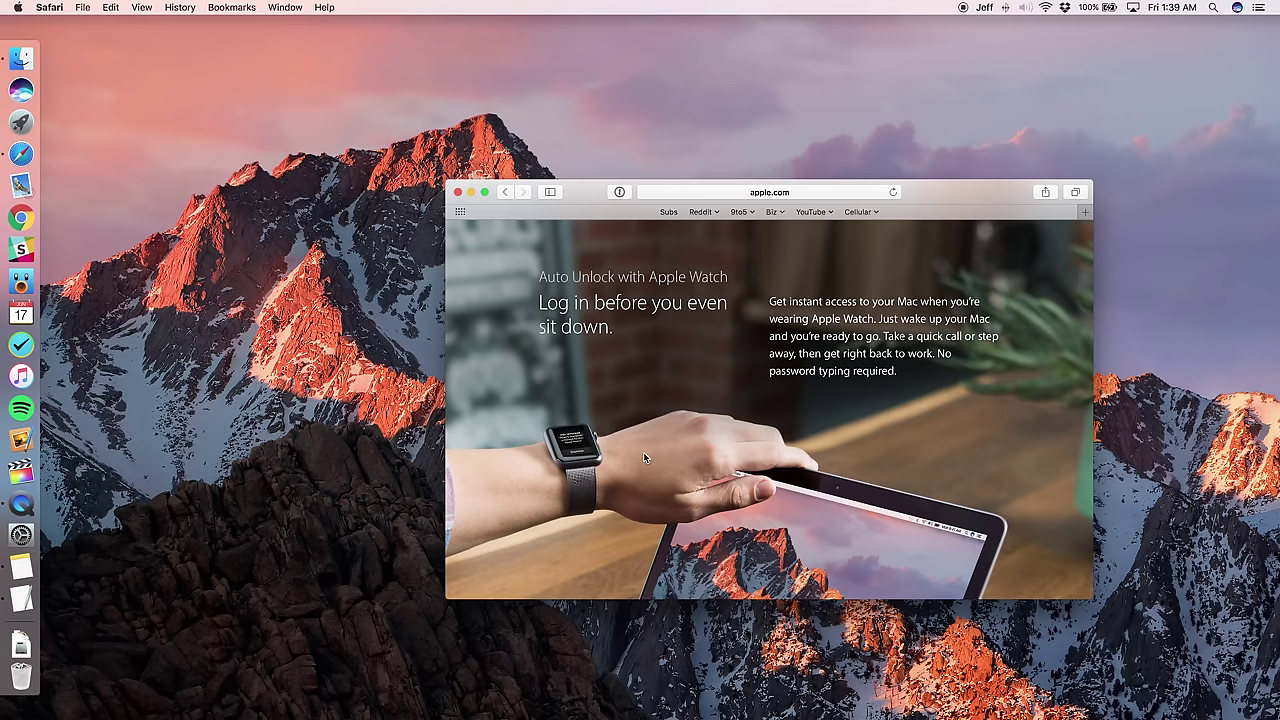
Step: Read through the Auto Unlock with Apple Watch section of the apple.com page in Safari
{"action": "scroll", "coordinate": [644, 457], "scroll_direction": "down", "scroll_amount": 3}
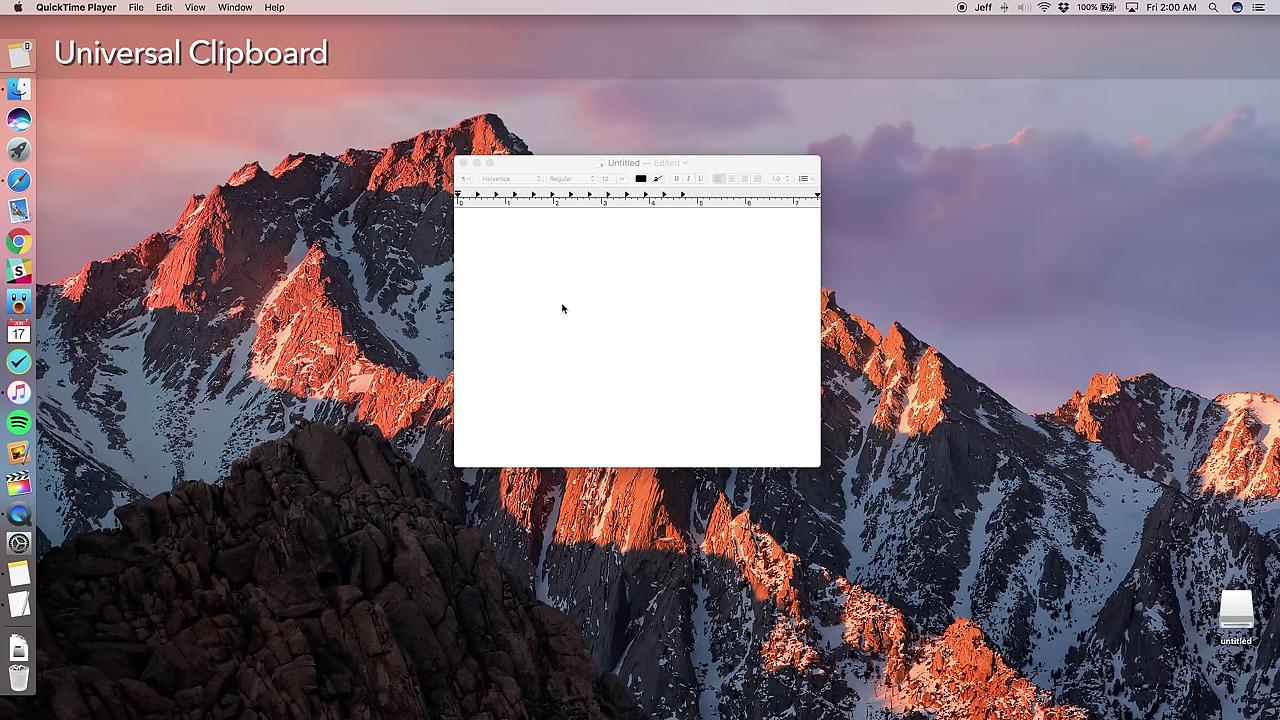
Step: Paste the clipboard contents into the blank TextEdit document and delete the pasted content
{"action": "left_click", "coordinate": [563, 306]}
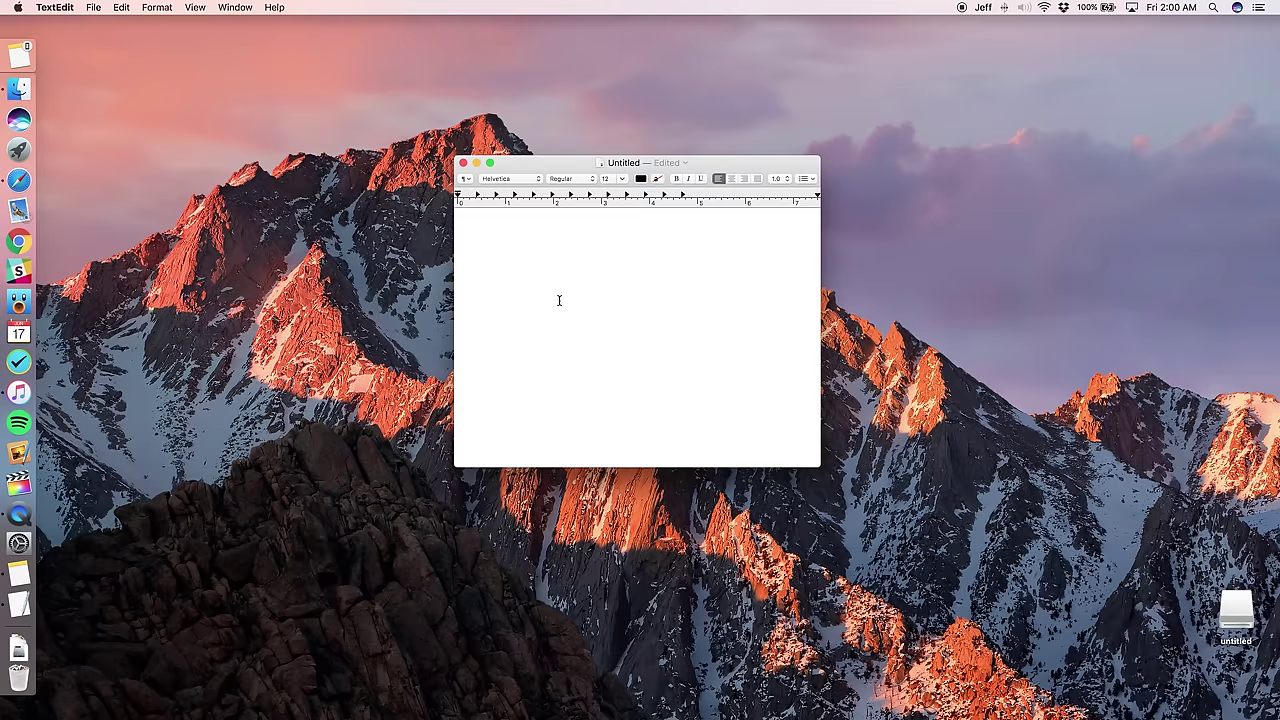
{"action": "right_click", "coordinate": [473, 228]}
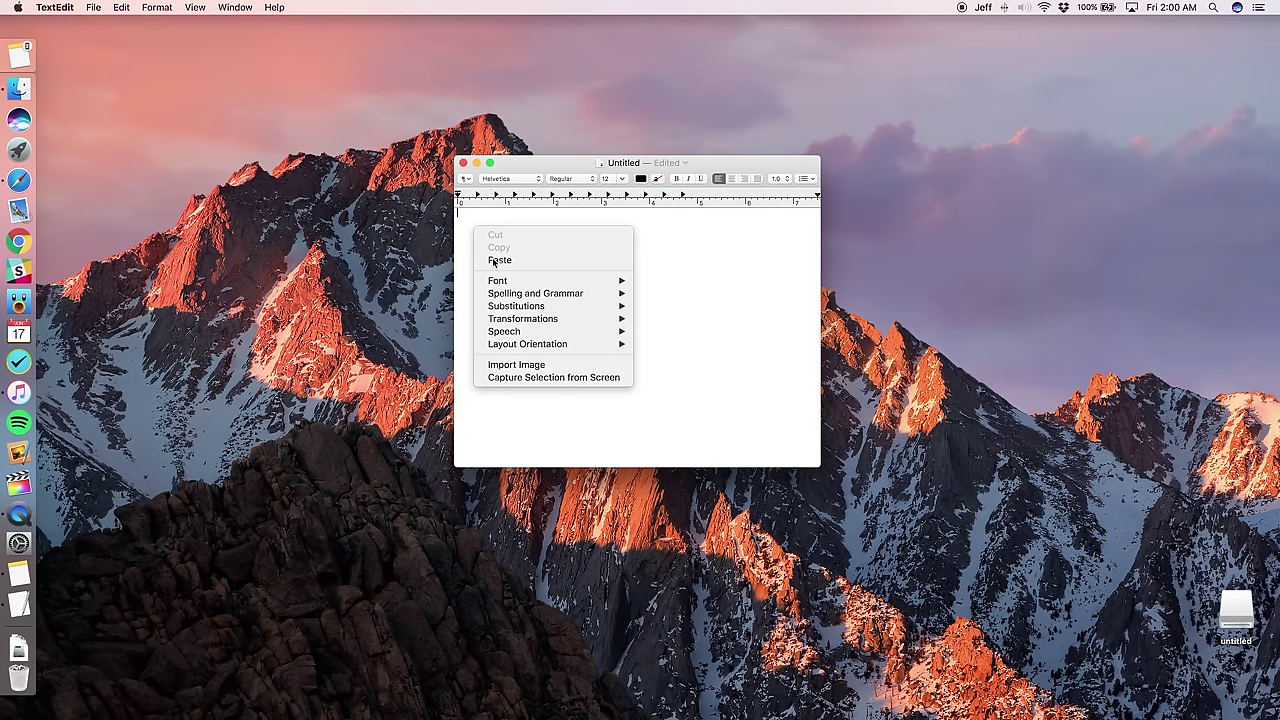
{"action": "left_click", "coordinate": [492, 258]}
{"action": "left_click_drag", "start_coordinate": [491, 213], "coordinate": [457, 213]}
{"action": "key", "text": "BackSpace"}
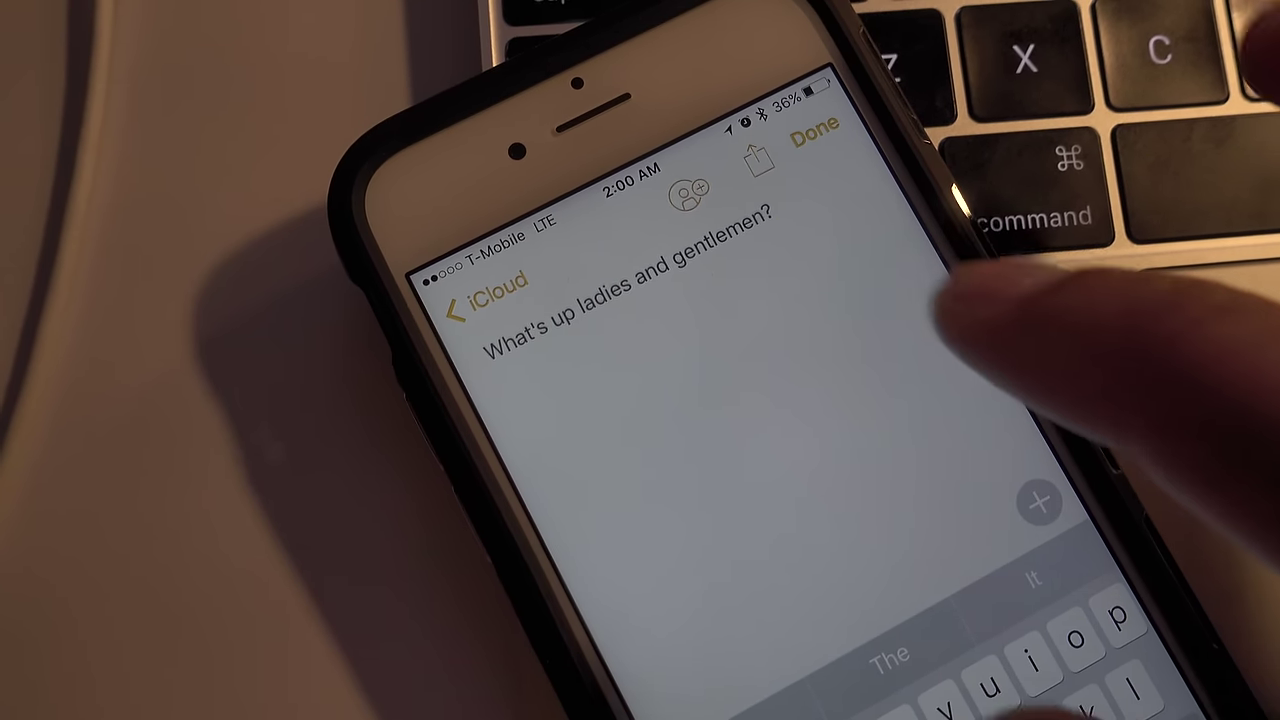
{"action": "left_click", "coordinate": [770, 210]}
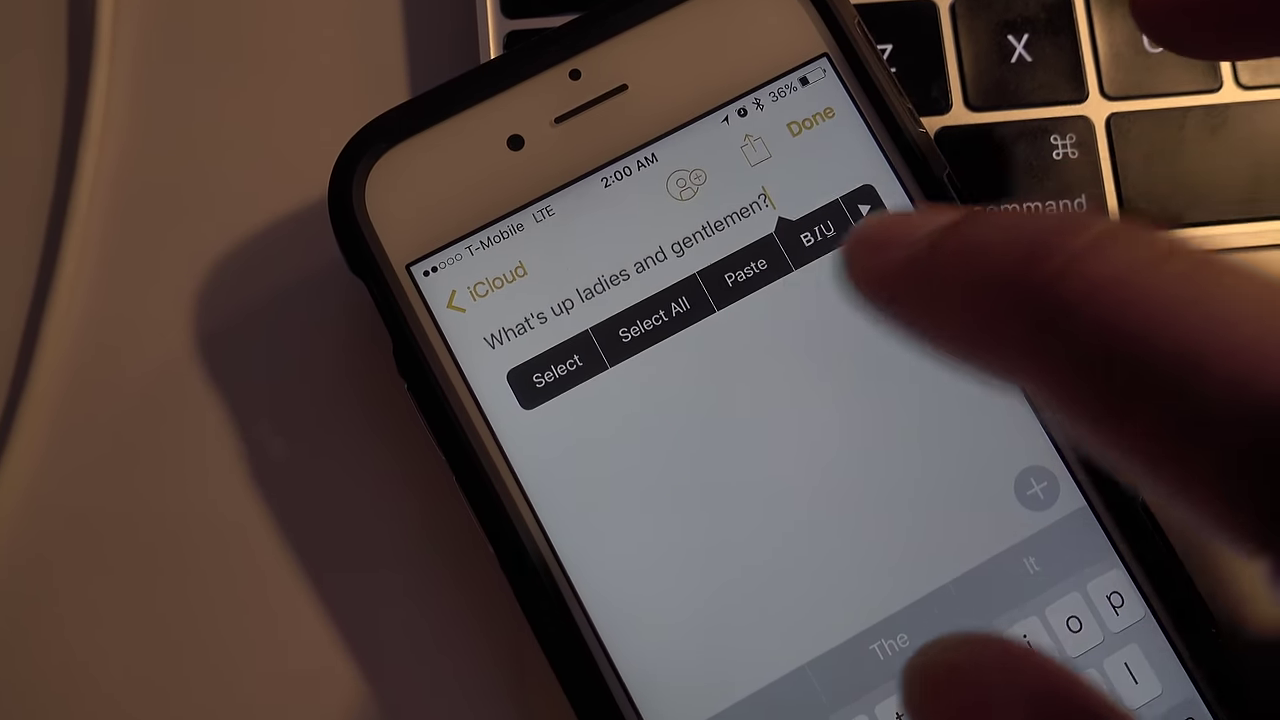
{"action": "left_click", "coordinate": [654, 320]}
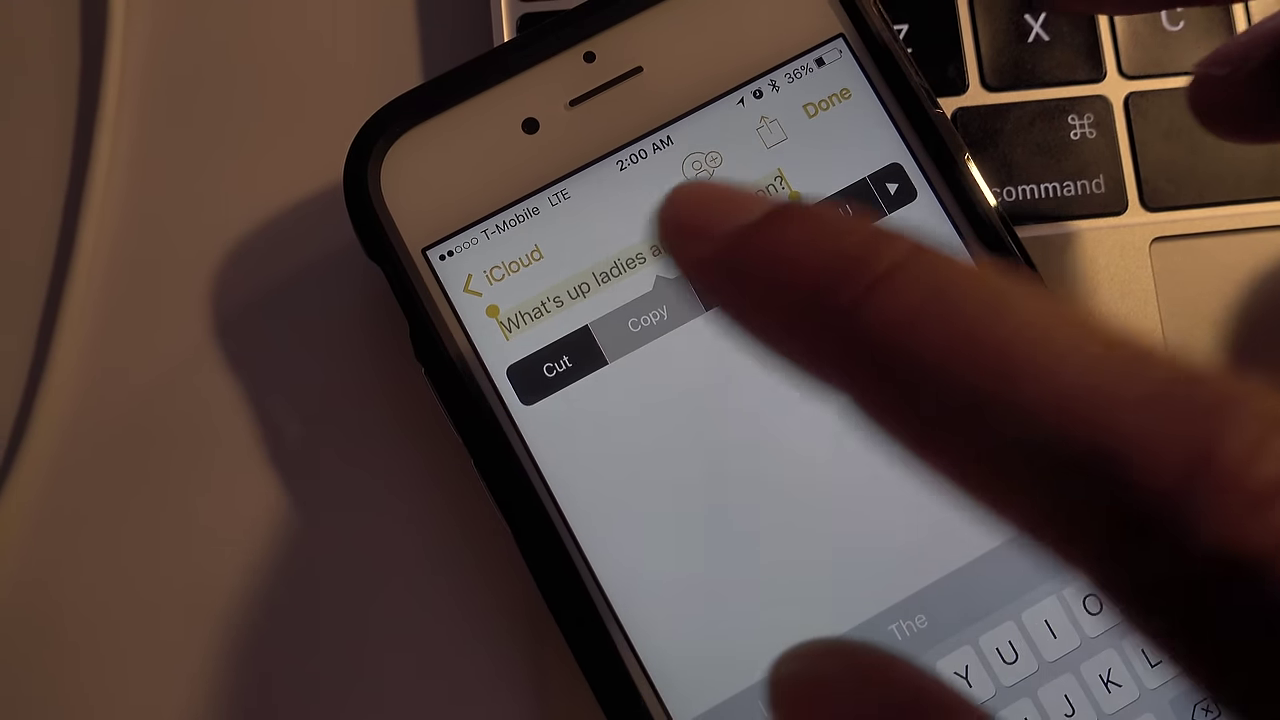
{"action": "left_click", "coordinate": [640, 335]}
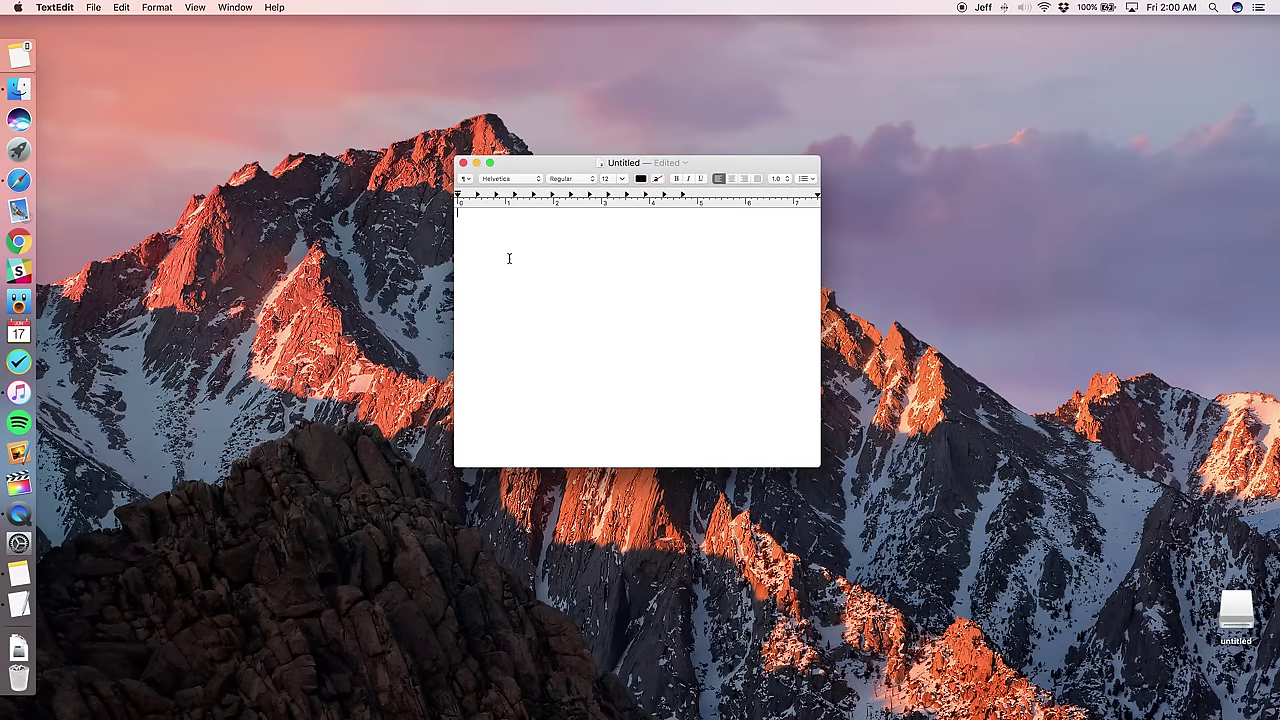
Step: Paste the text "What's up ladies and gentlemen?" copied on the iPhone into the blank TextEdit document
{"action": "right_click", "coordinate": [507, 243]}
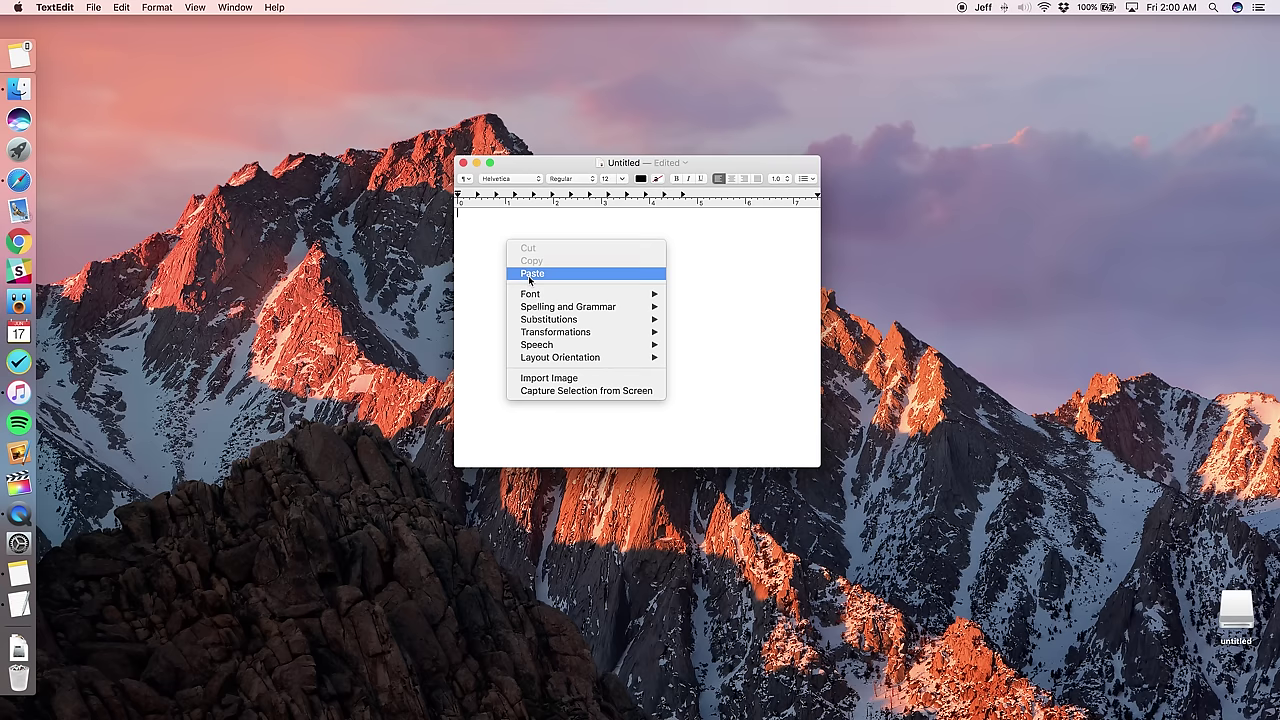
{"action": "left_click", "coordinate": [531, 274]}
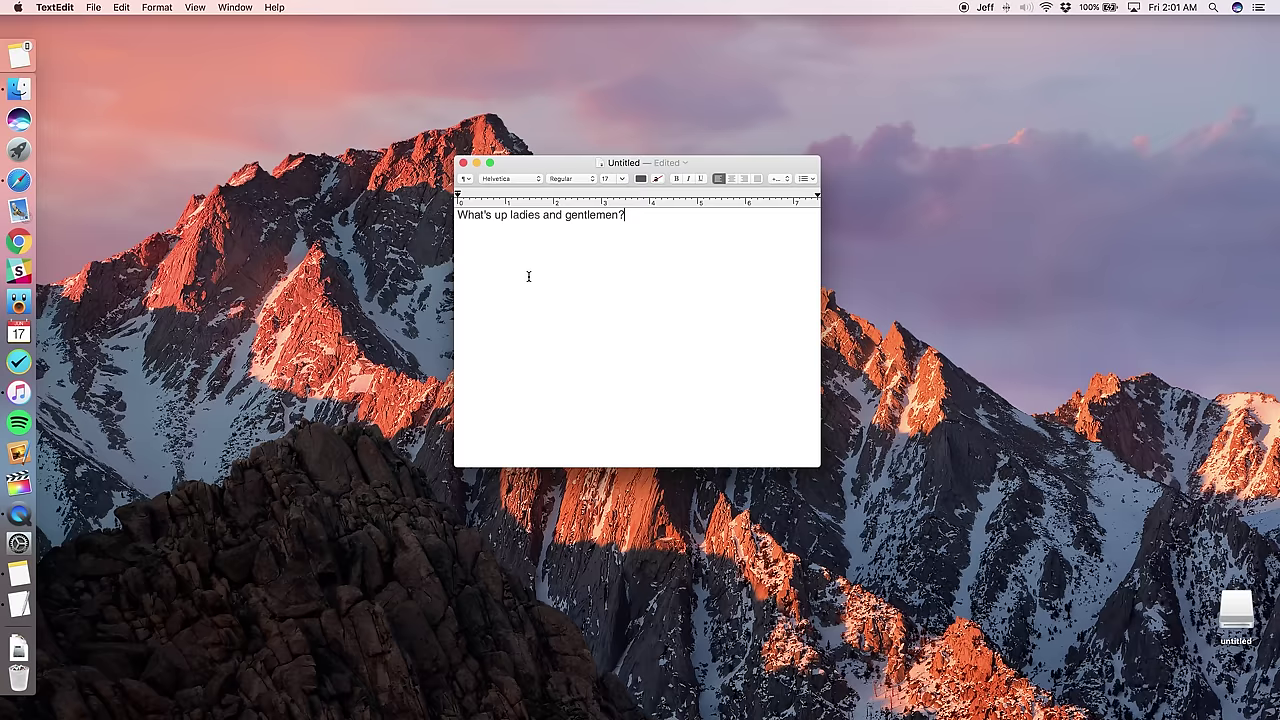
Step: Replace all the text in the TextEdit document with "wowzerz" and copy it to the clipboard
{"action": "key", "text": "super+a"}
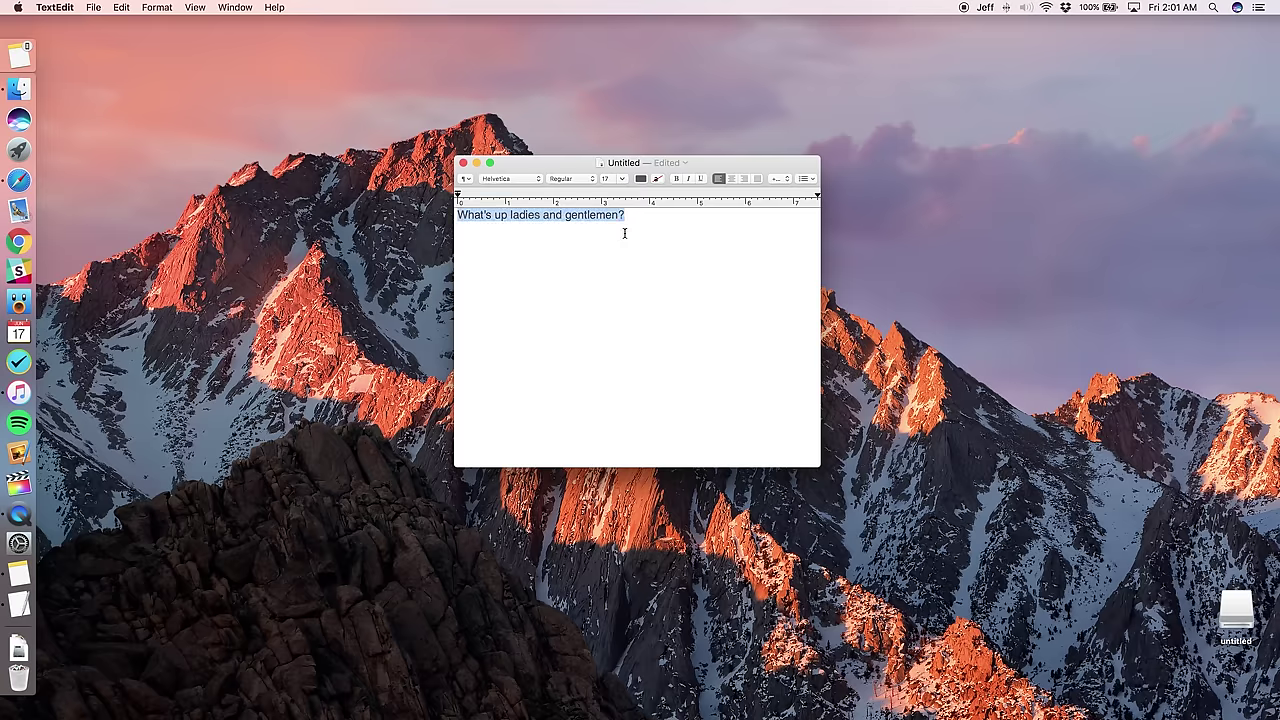
{"action": "key", "text": "BackSpace"}
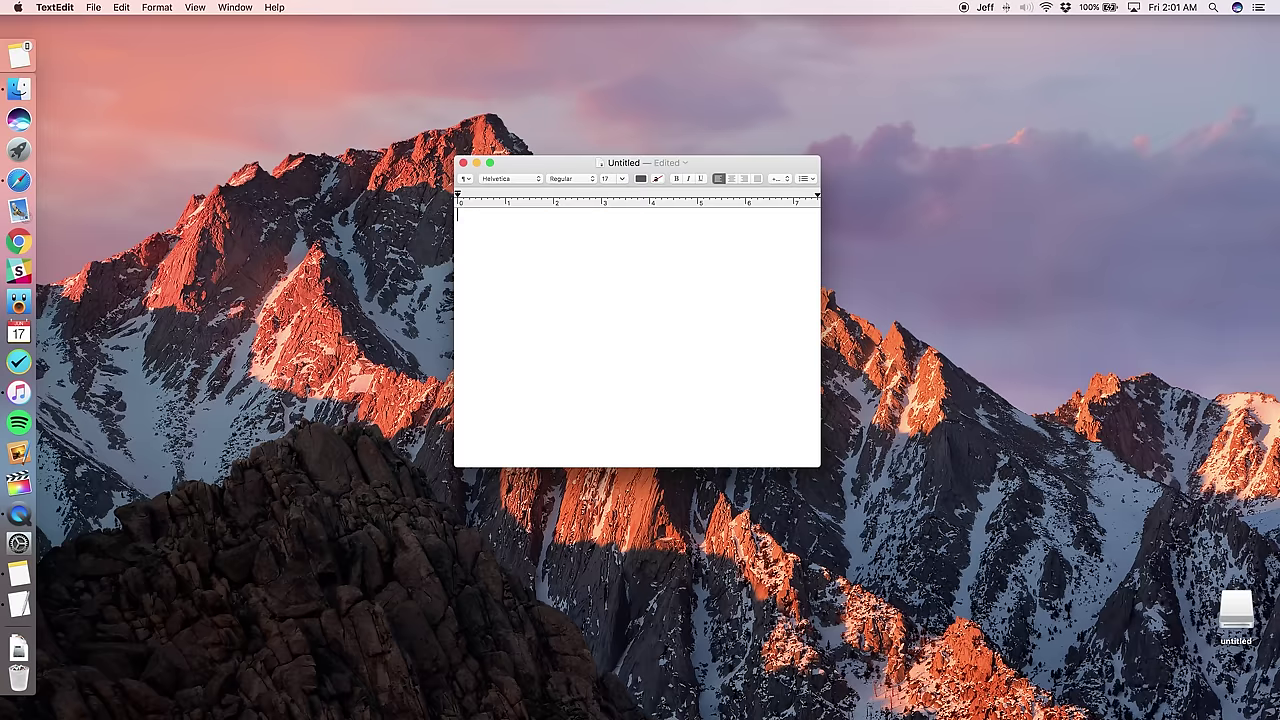
{"action": "type", "text": "wowzerz"}
{"action": "key", "text": "super+a"}
{"action": "key", "text": "super+c"}
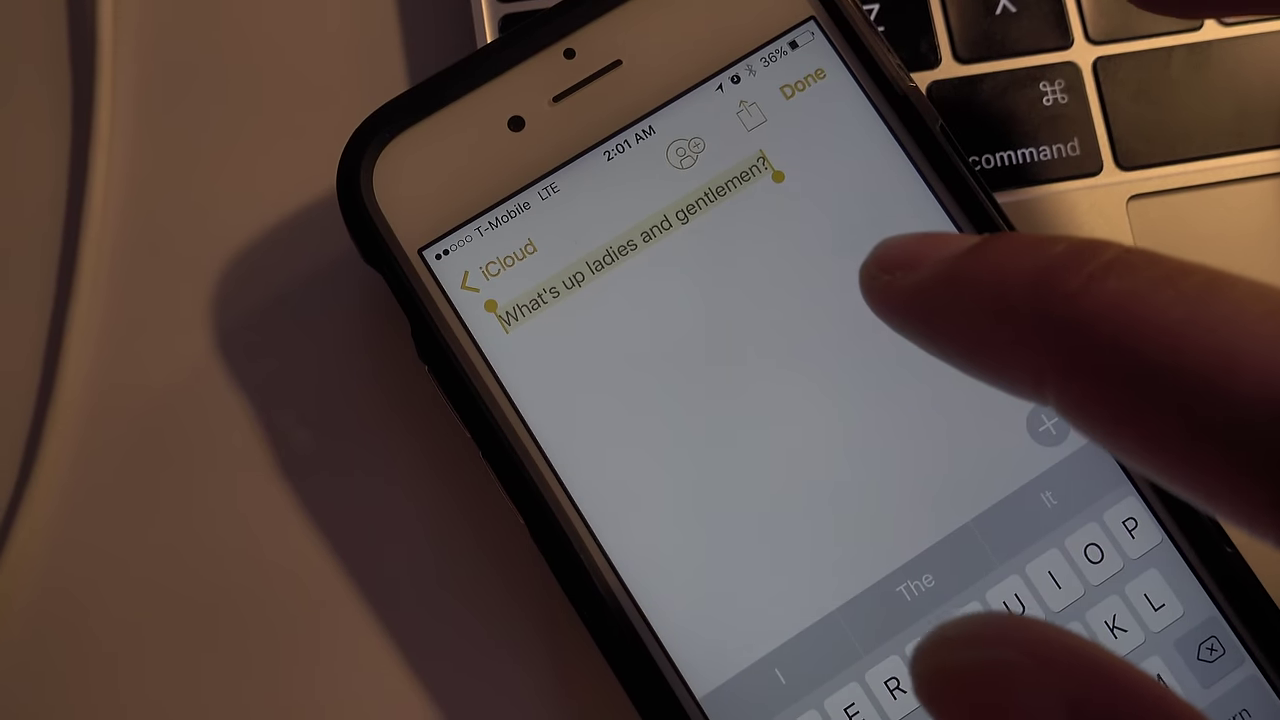
{"action": "left_click", "coordinate": [825, 255]}
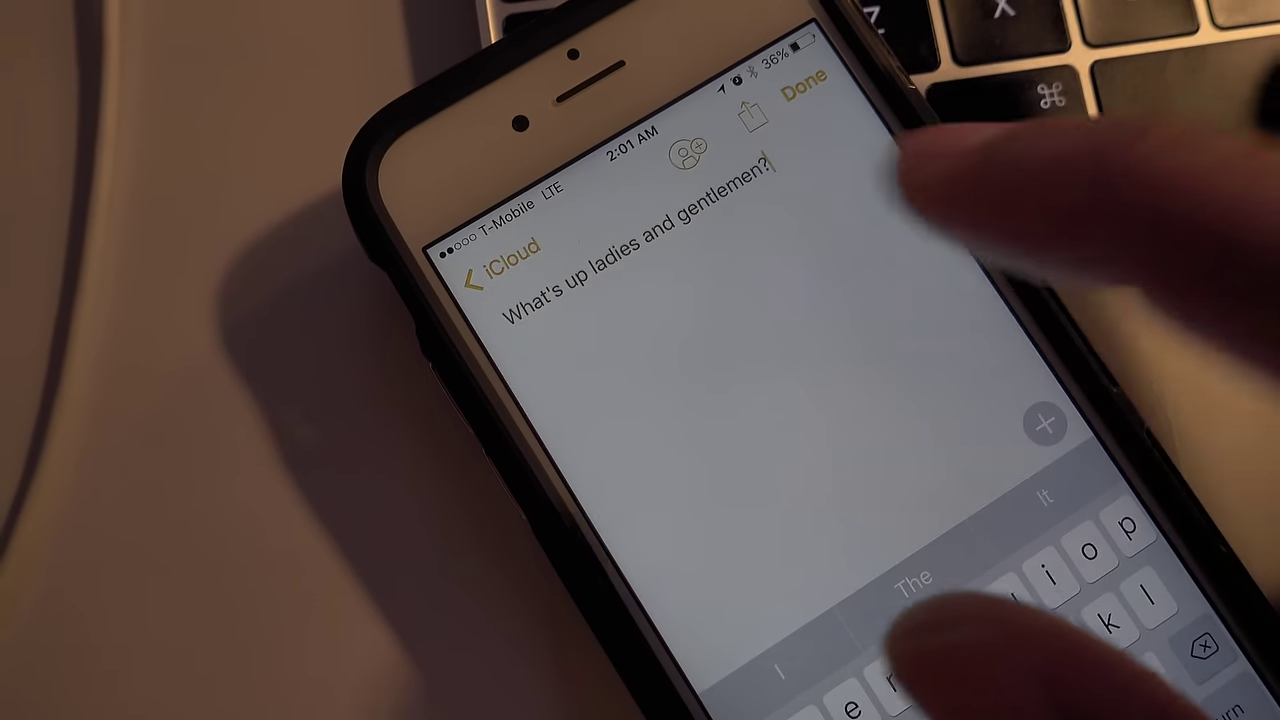
{"action": "left_click", "coordinate": [775, 168]}
{"action": "left_click", "coordinate": [665, 285]}
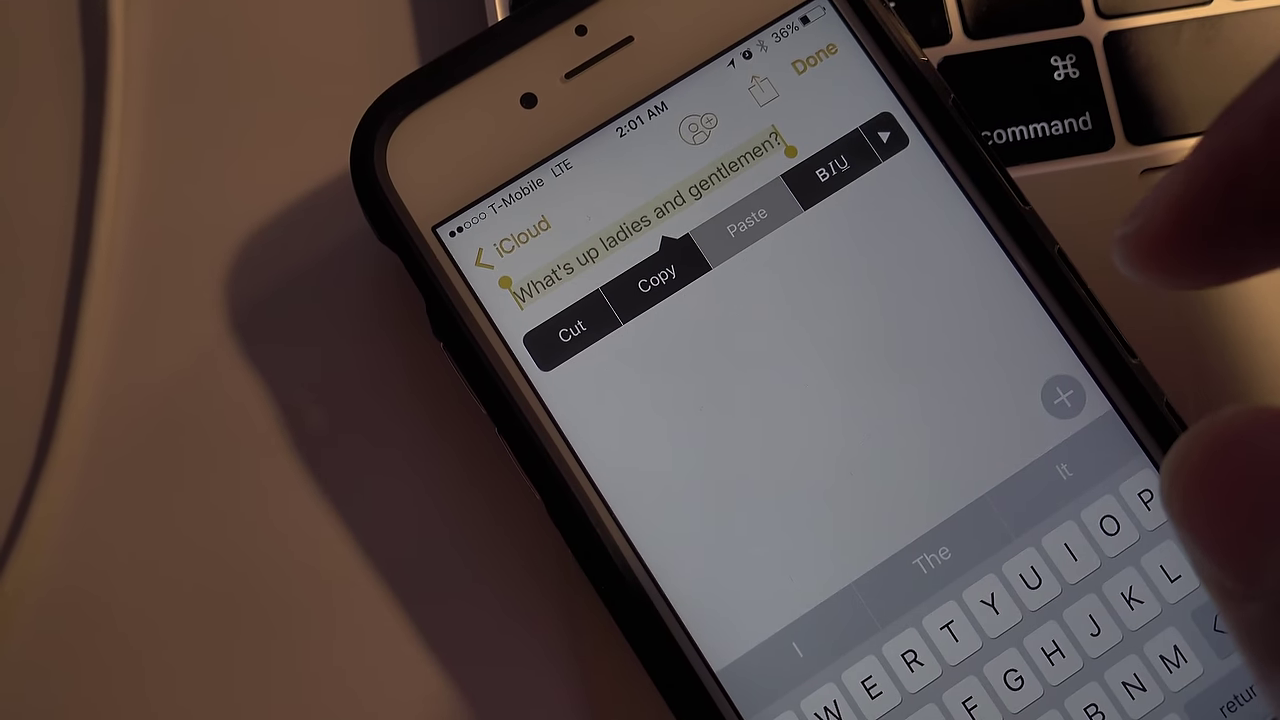
{"action": "type", "text": "Wowzerz"}
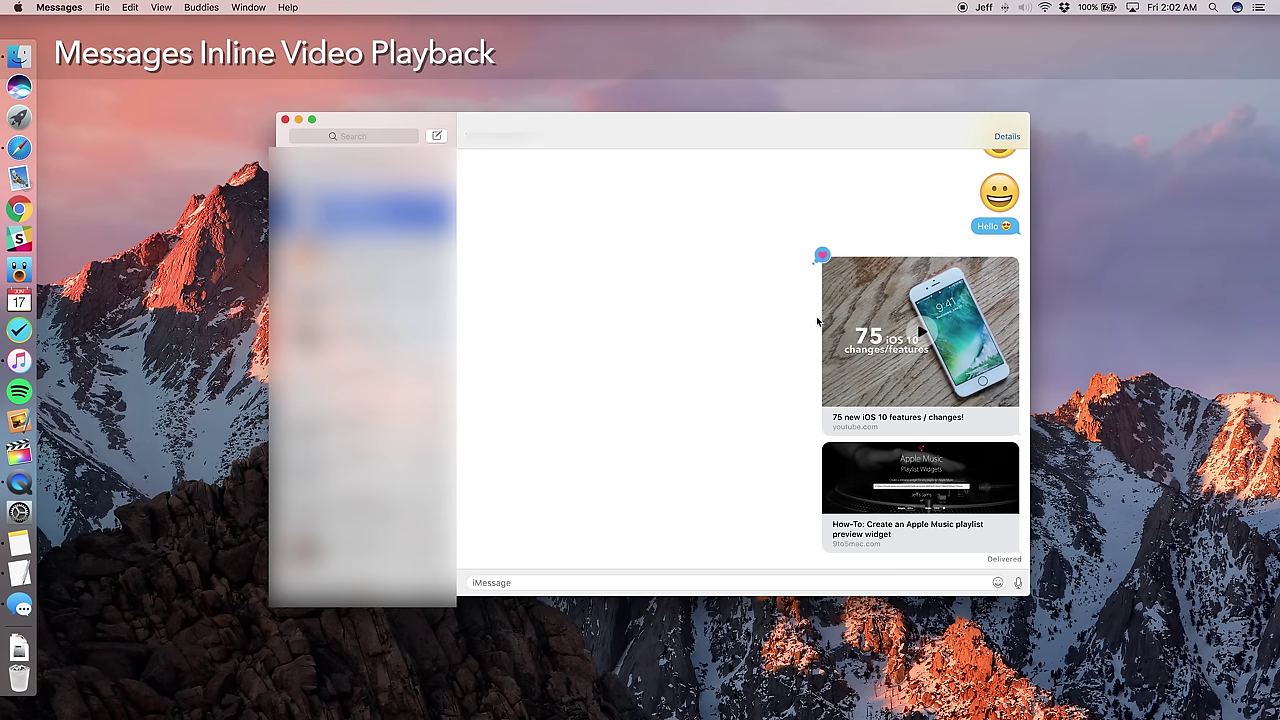
Step: Play the "75 new iOS 10 features / changes!" video inline in the Messages conversation and pause it
{"action": "left_click", "coordinate": [920, 335]}
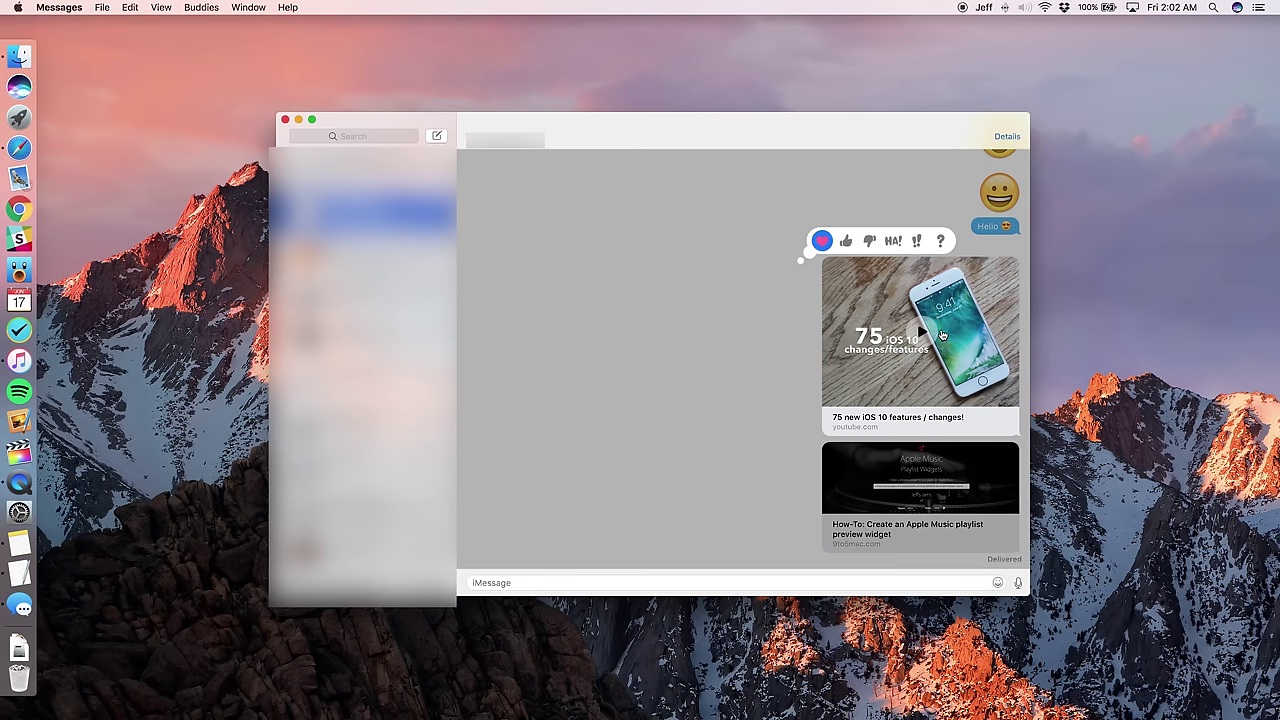
{"action": "left_click", "coordinate": [932, 336]}
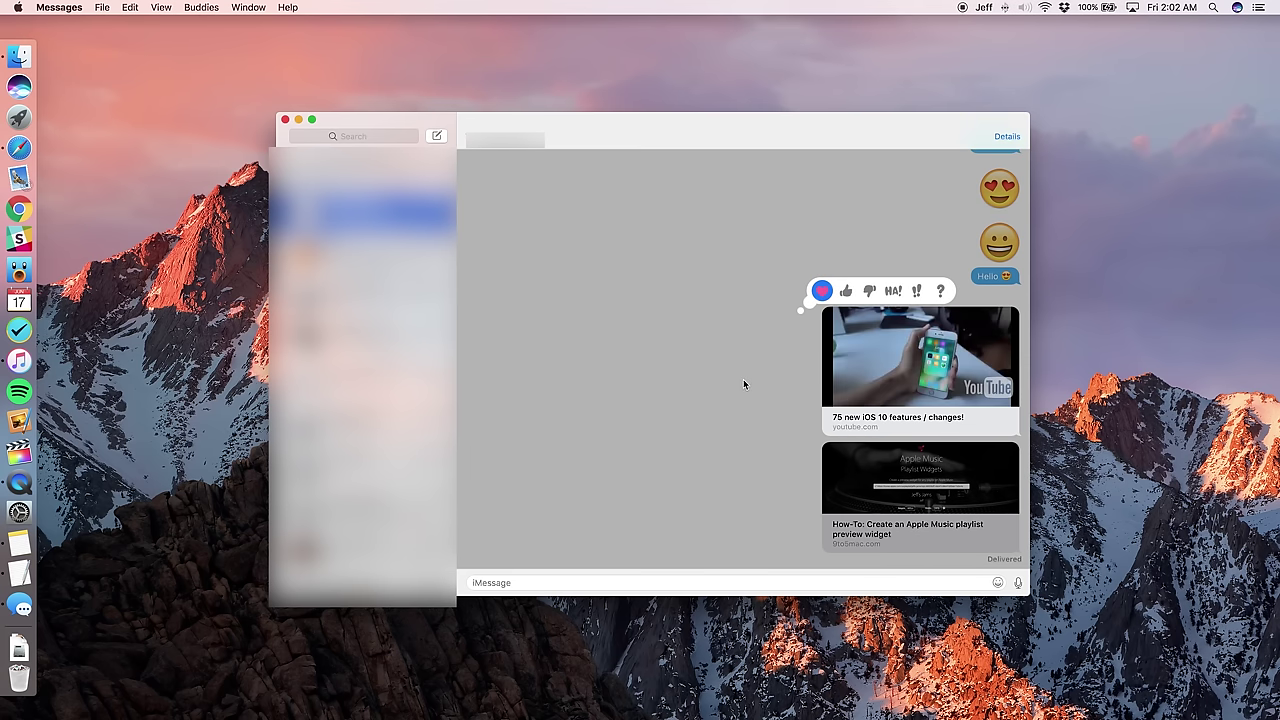
{"action": "left_click", "coordinate": [889, 360]}
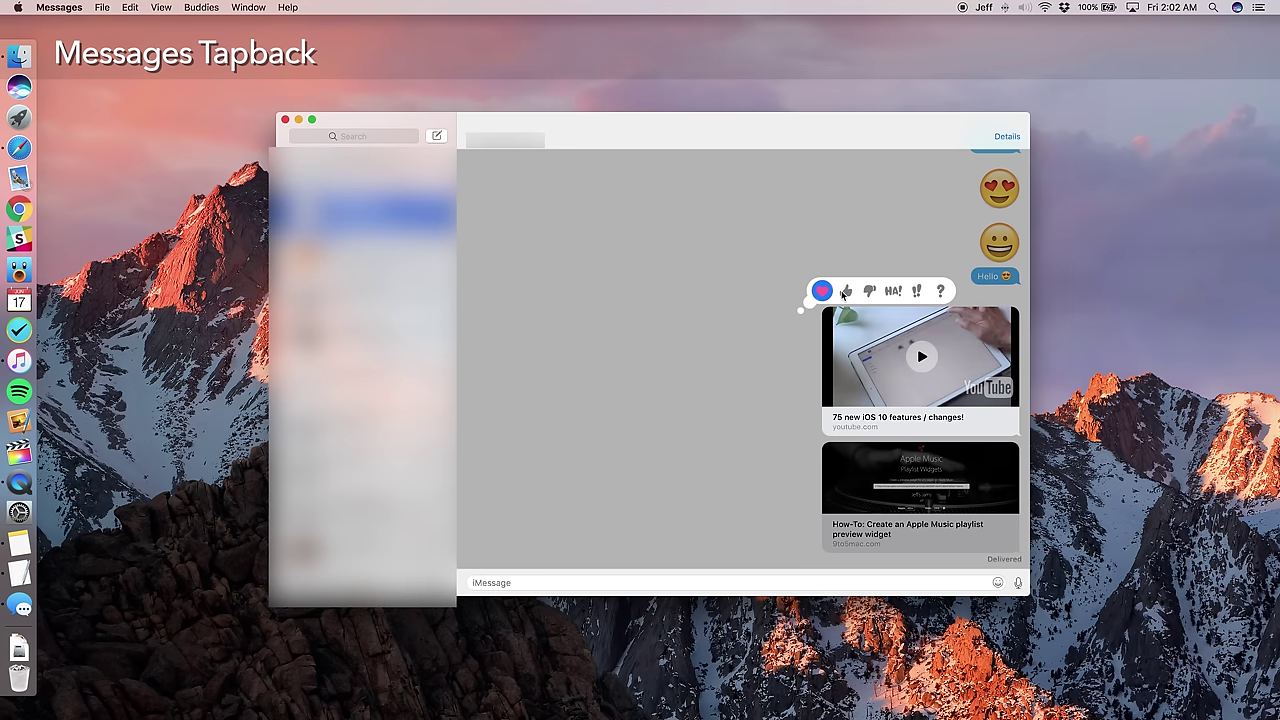
Step: Change the Tapback on the "75 new iOS 10 features / changes!" message to the question mark
{"action": "left_click", "coordinate": [940, 291]}
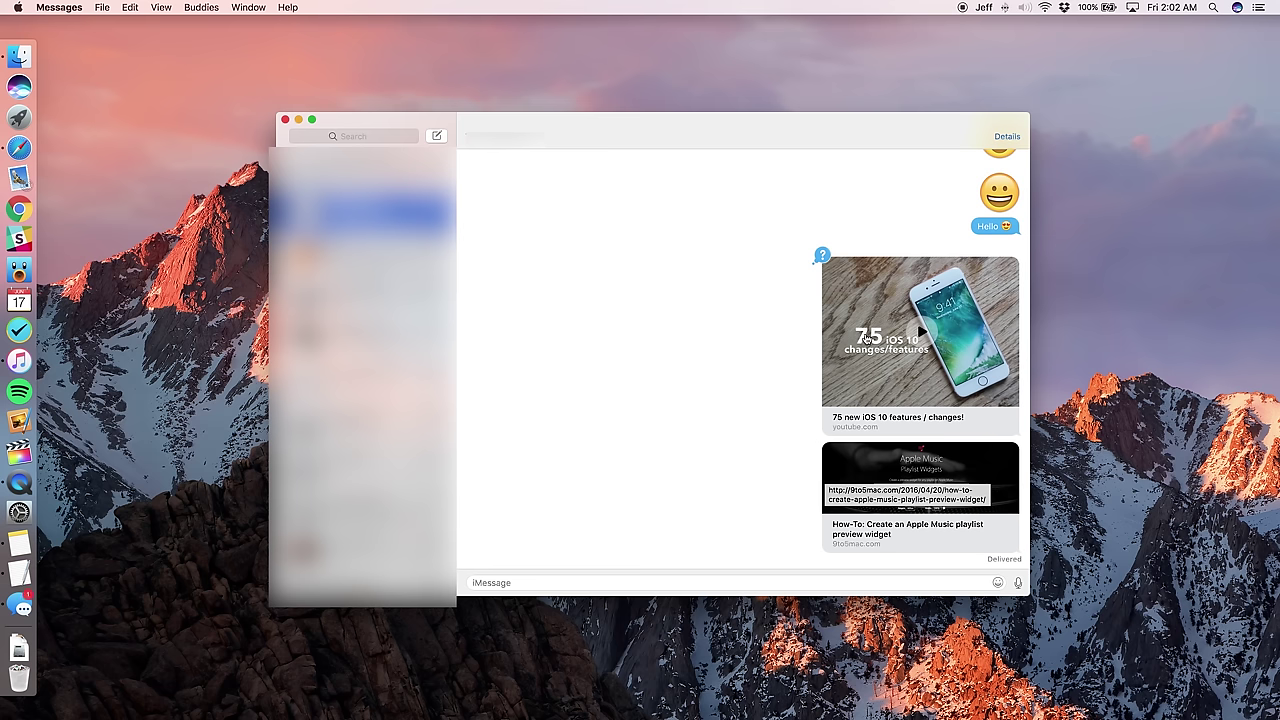
{"action": "scroll", "coordinate": [940, 215], "scroll_direction": "up", "scroll_amount": 1}
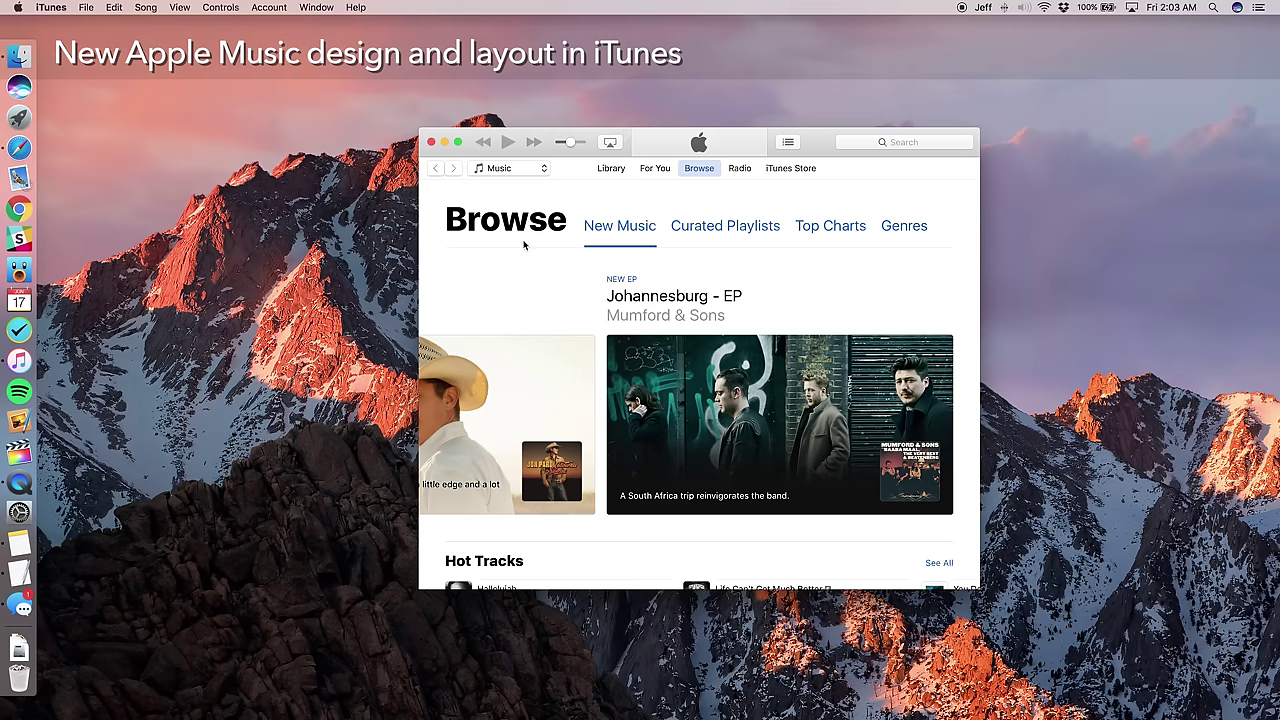
Step: Look through the For You, Browse, Radio and iTunes Store sections of the redesigned Apple Music in iTunes
{"action": "left_click", "coordinate": [651, 172]}
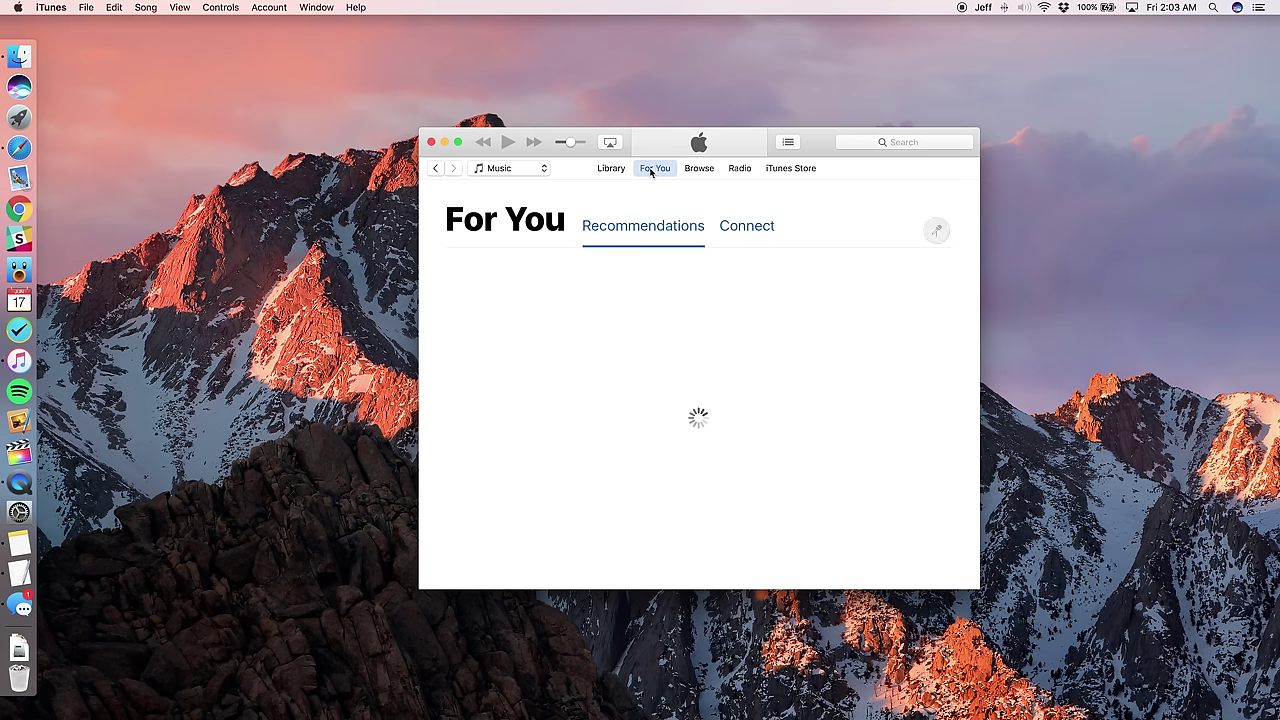
{"action": "left_click", "coordinate": [703, 169]}
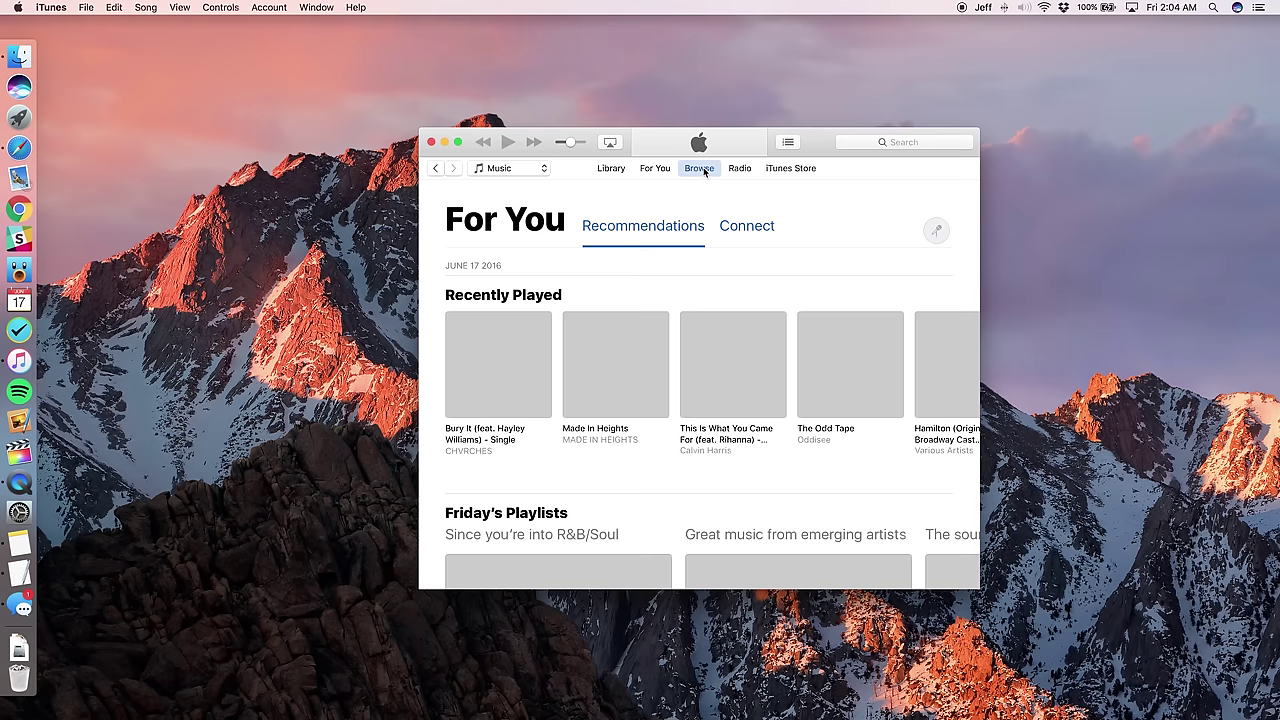
{"action": "scroll", "coordinate": [698, 251], "scroll_direction": "down", "scroll_amount": 6}
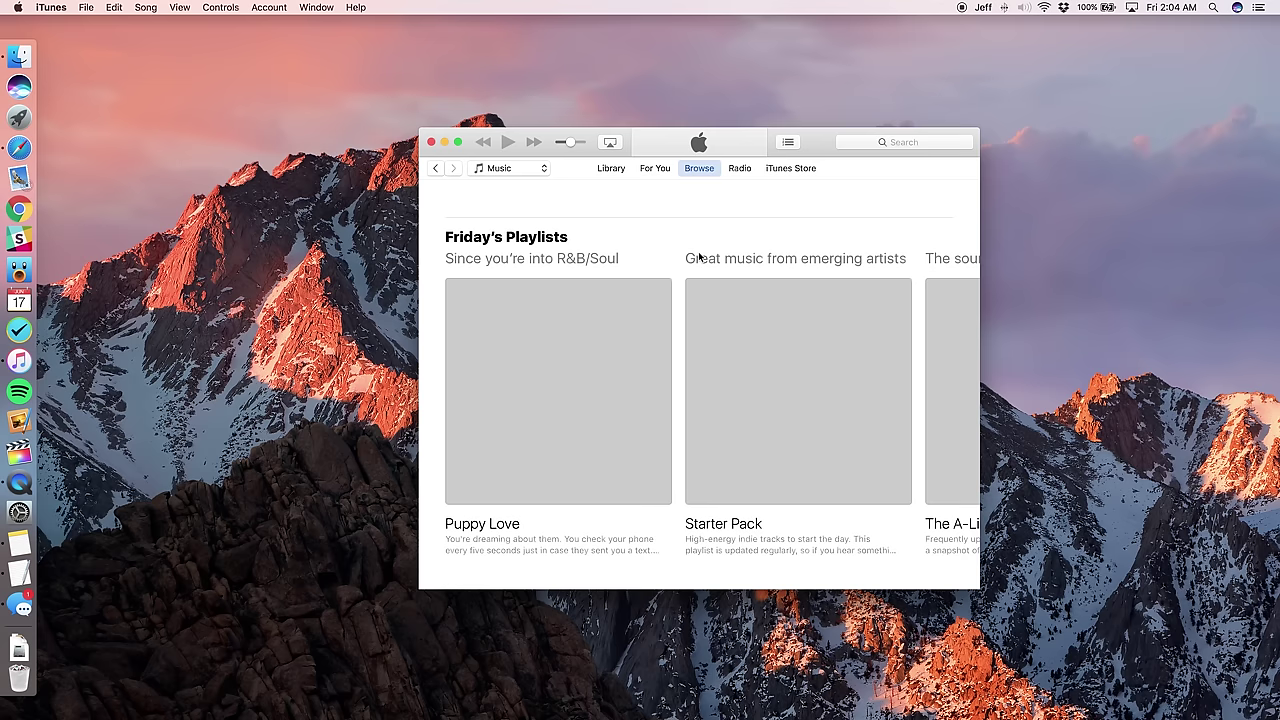
{"action": "left_click", "coordinate": [741, 172]}
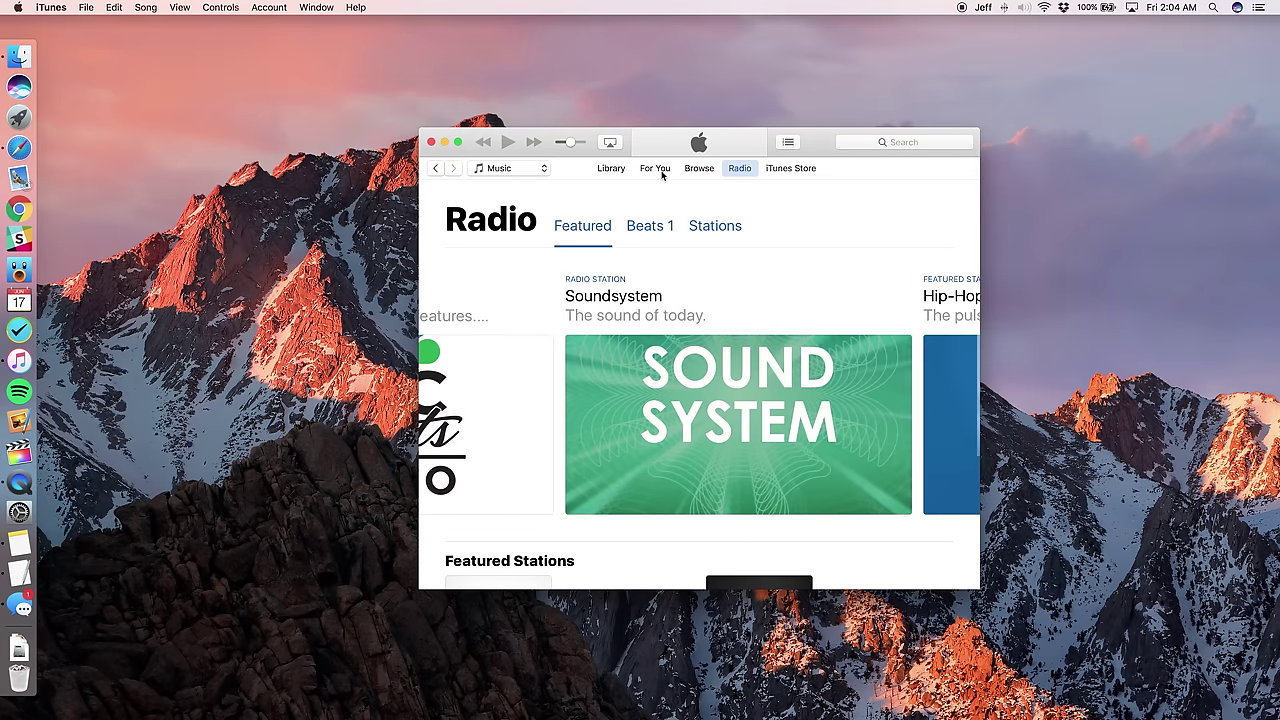
{"action": "left_click", "coordinate": [789, 169]}
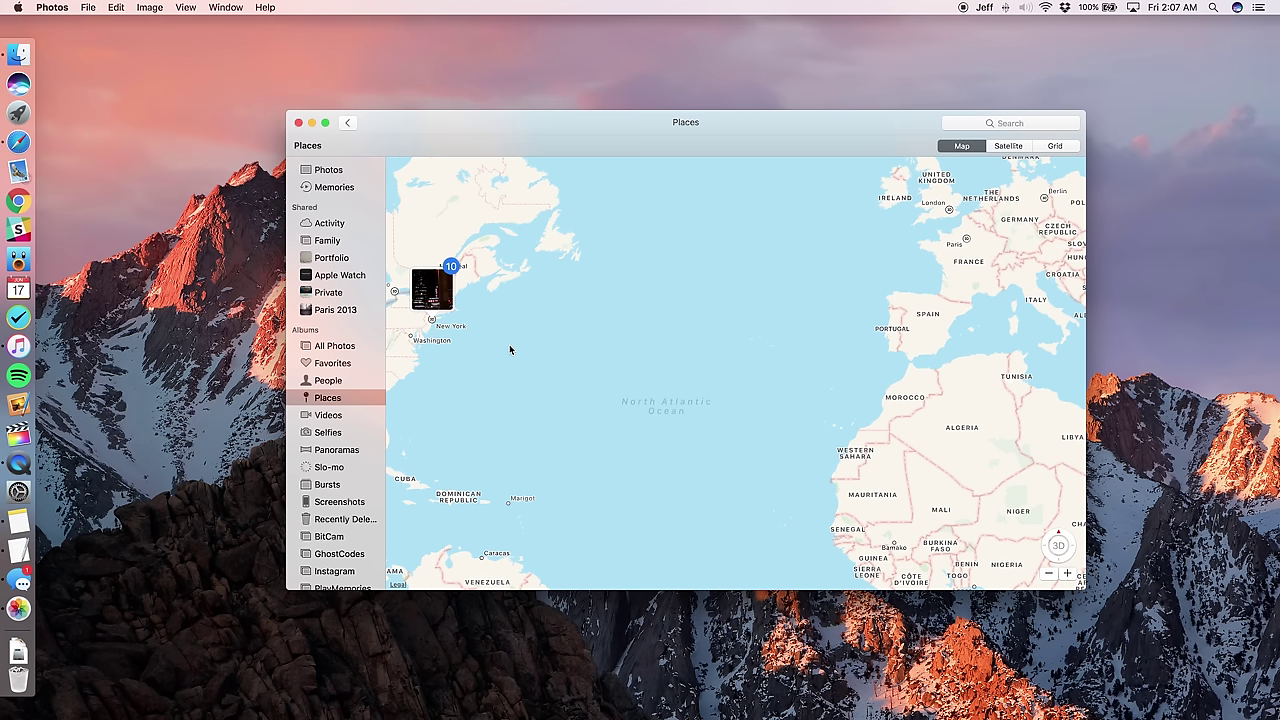
Step: Search the Photos library for "cat" and open the Cat category
{"action": "left_click", "coordinate": [1008, 123]}
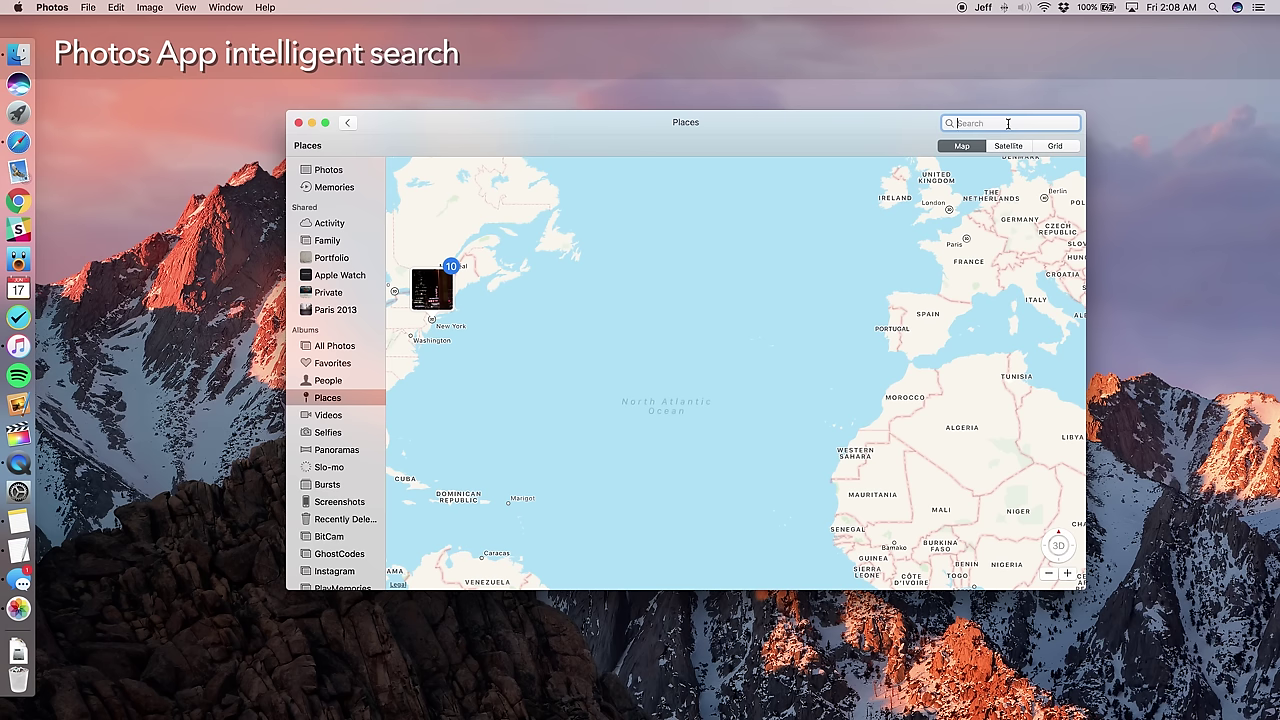
{"action": "type", "text": "cat"}
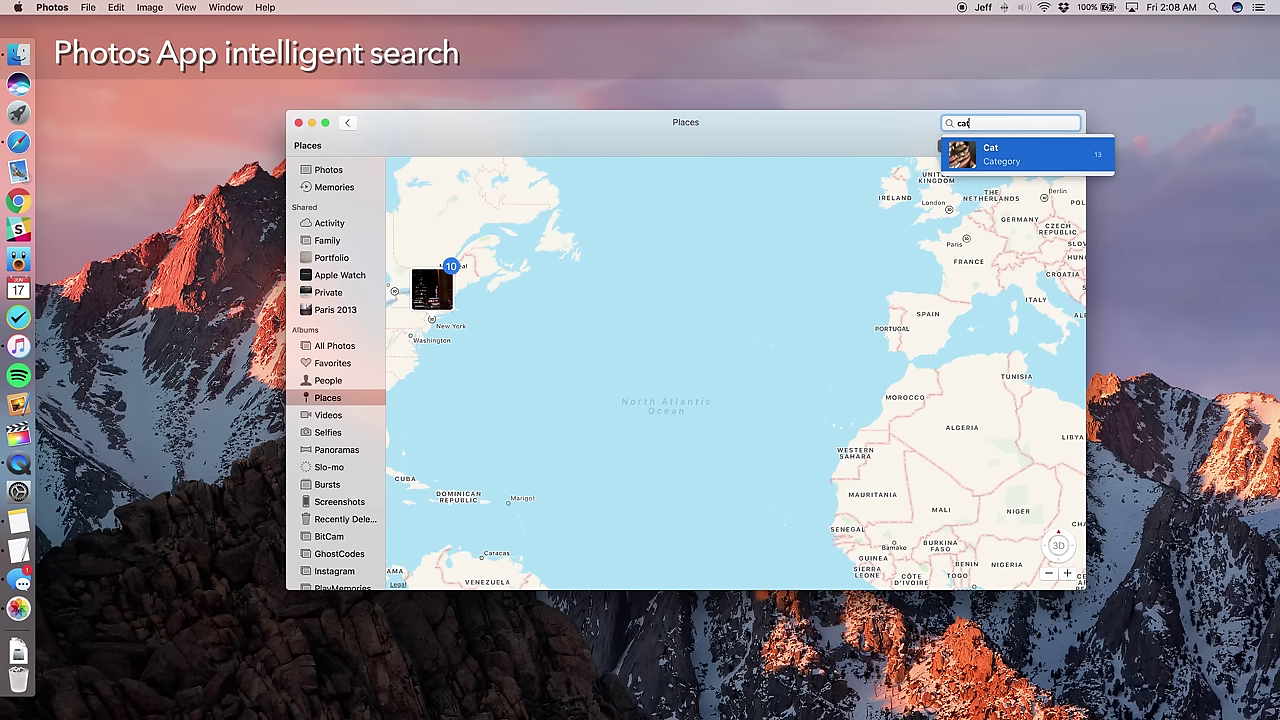
{"action": "key", "text": "Return"}
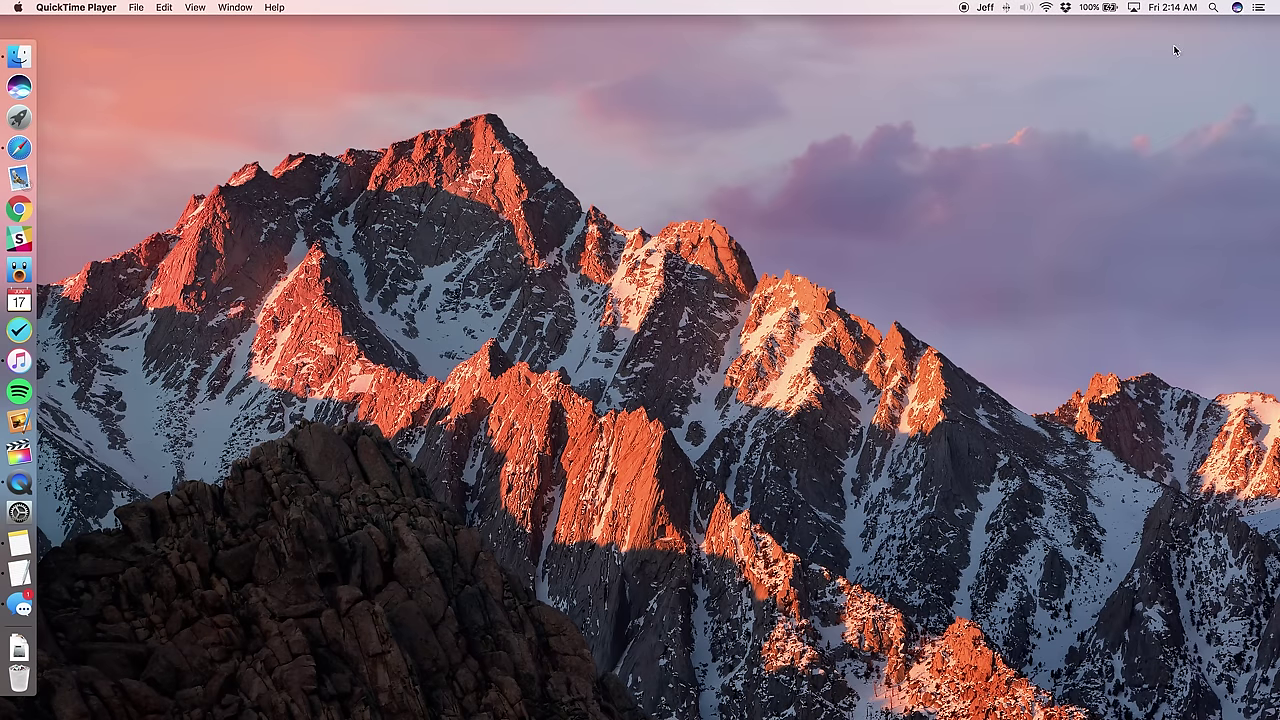
Step: View the Siri app in Launchpad, return to the desktop, and search Spotlight for "siri"
{"action": "mouse_move", "coordinate": [2, 2]}
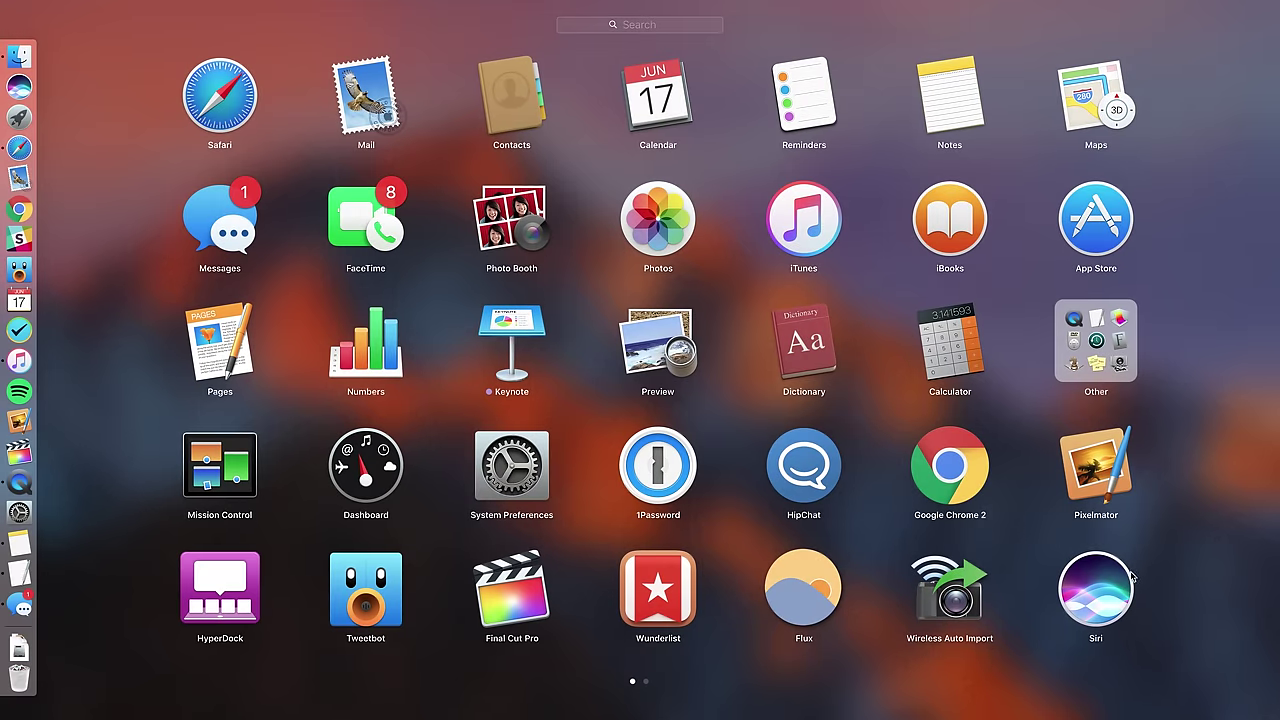
{"action": "left_click", "coordinate": [1166, 545]}
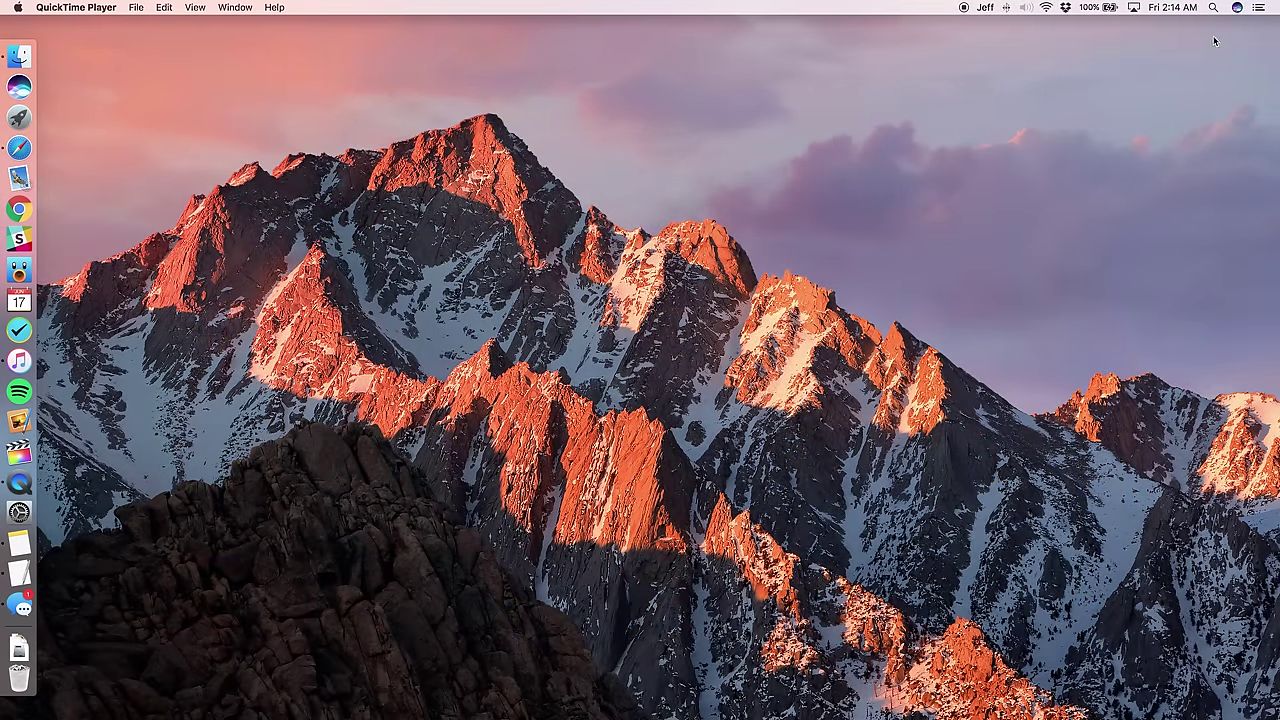
{"action": "left_click", "coordinate": [1213, 8]}
{"action": "type", "text": "siri"}
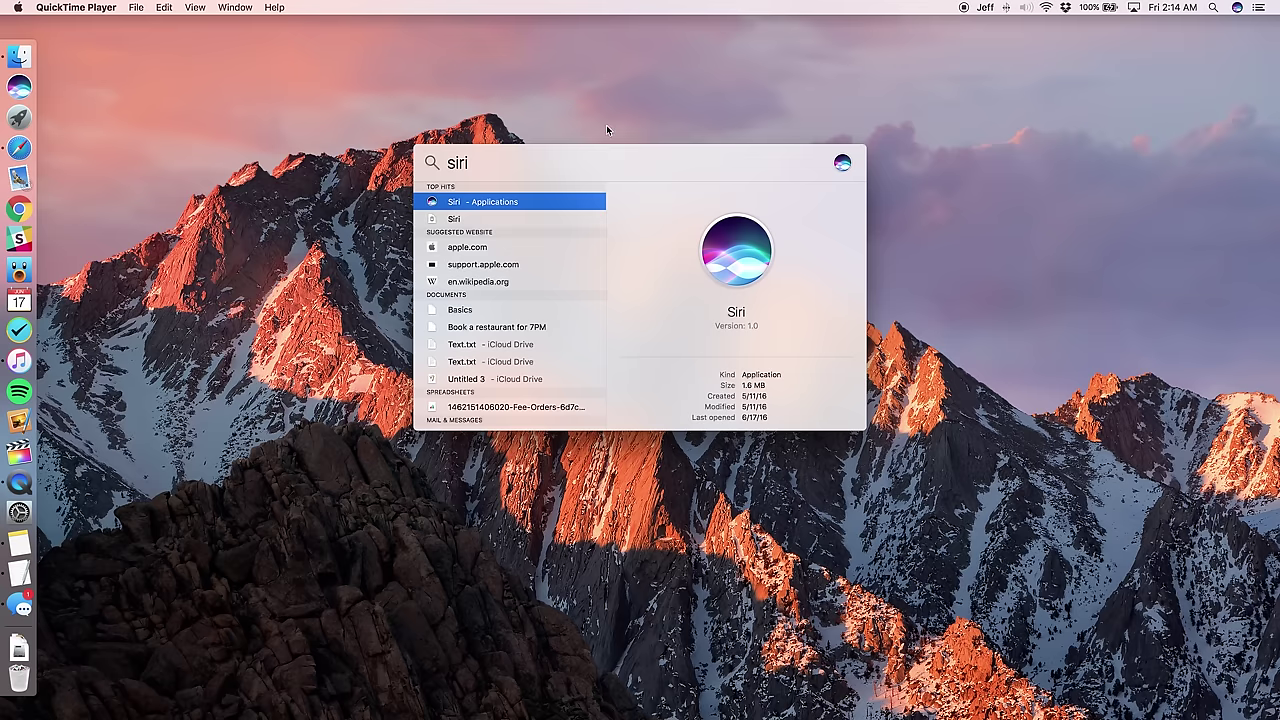
Step: Dismiss the Spotlight search, locate the Siri app in Finder's Applications folder, and close the Finder window
{"action": "left_click", "coordinate": [266, 181]}
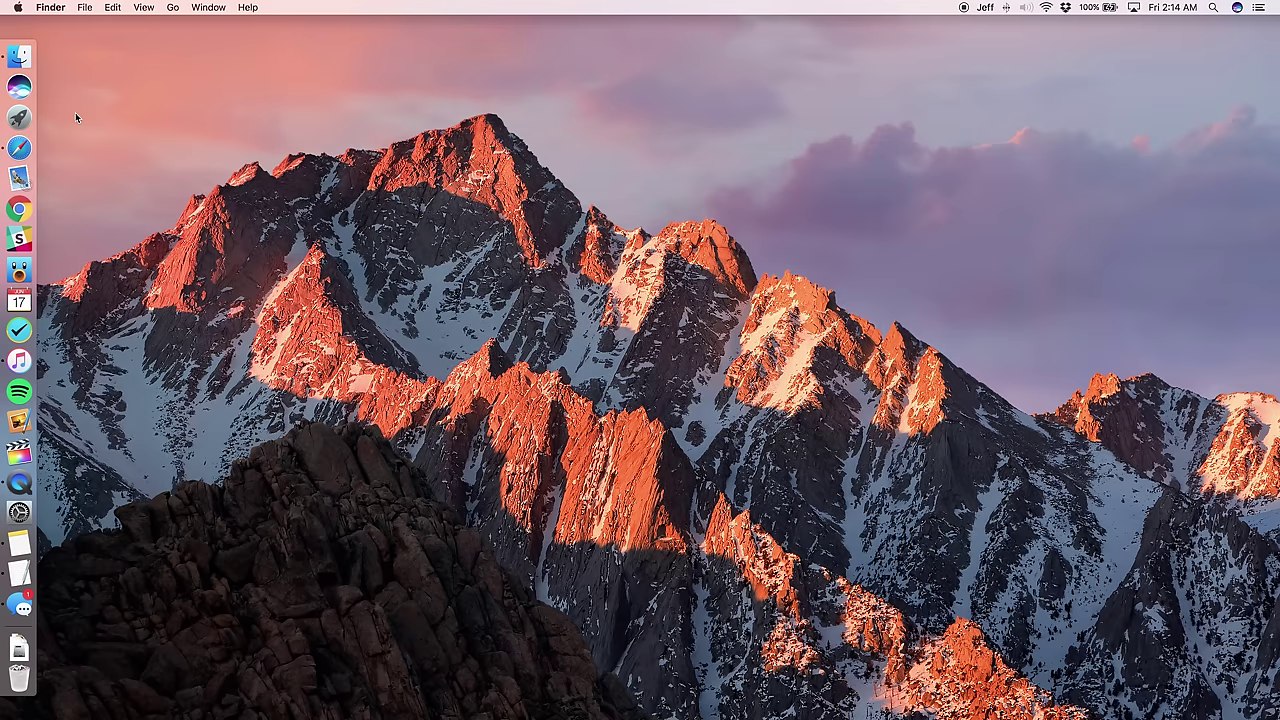
{"action": "left_click", "coordinate": [12, 64]}
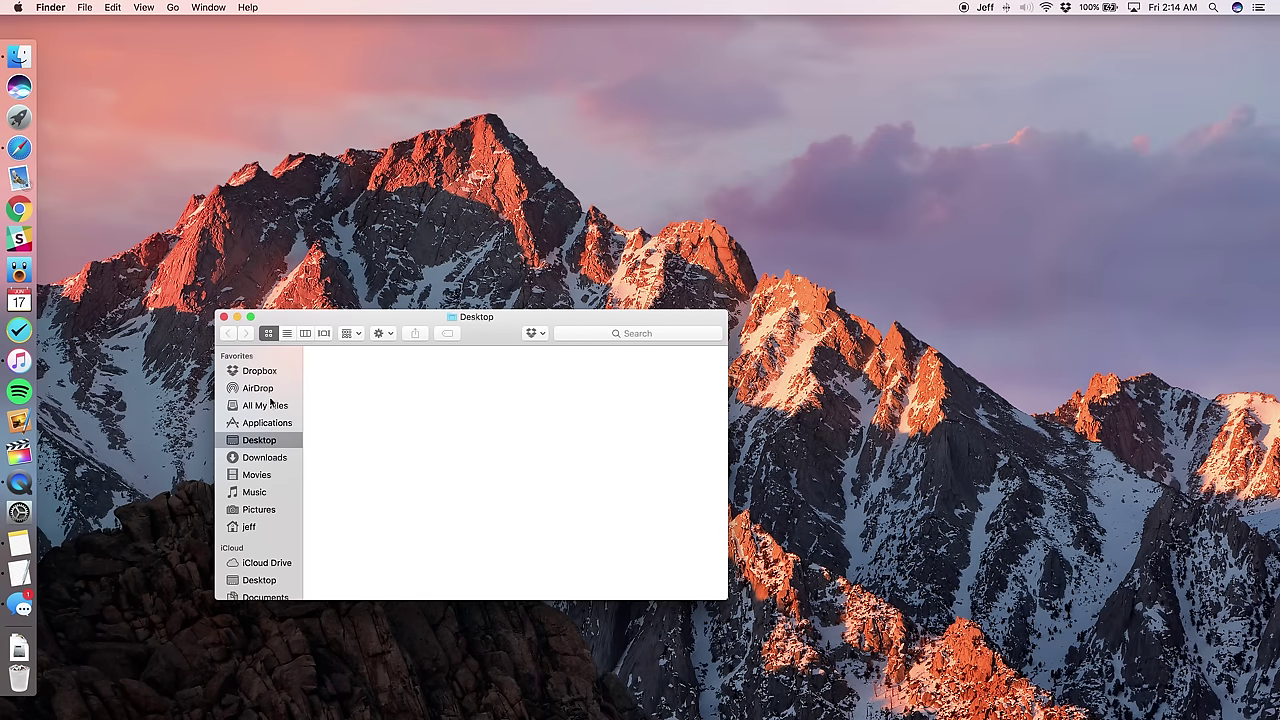
{"action": "left_click", "coordinate": [270, 430]}
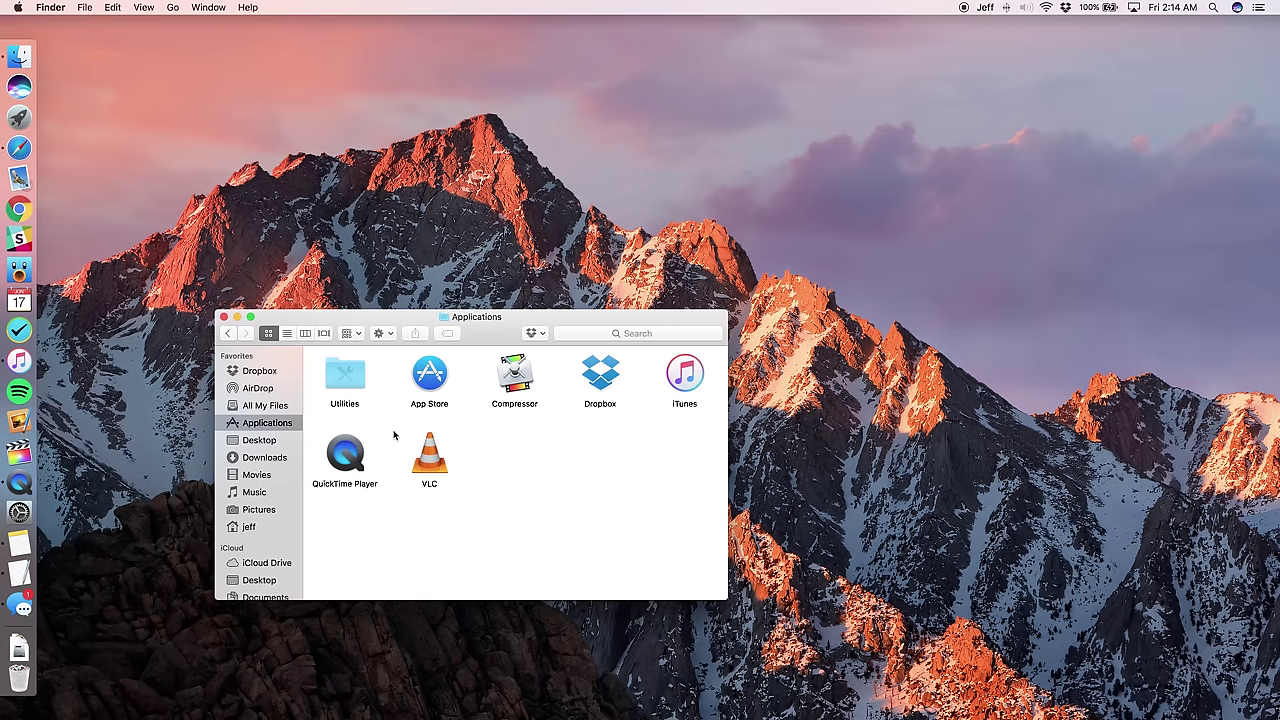
{"action": "scroll", "coordinate": [486, 443], "scroll_direction": "down", "scroll_amount": 5}
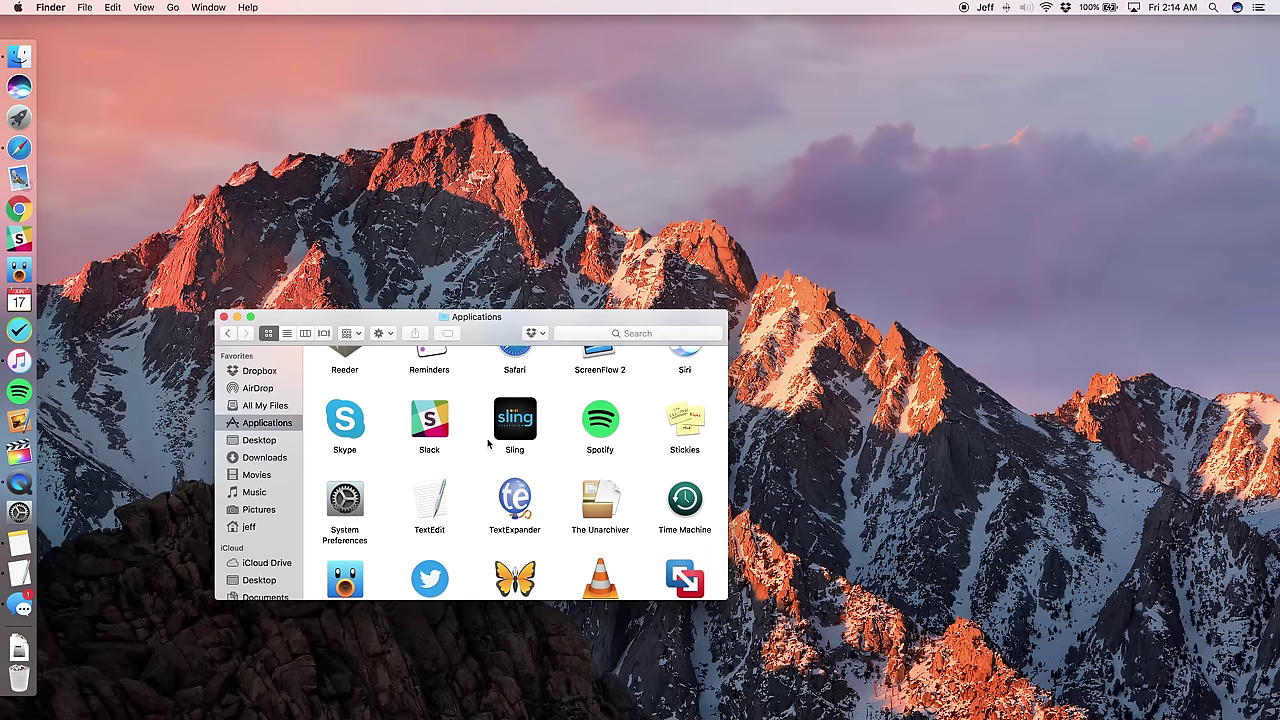
{"action": "scroll", "coordinate": [488, 444], "scroll_direction": "up", "scroll_amount": 3}
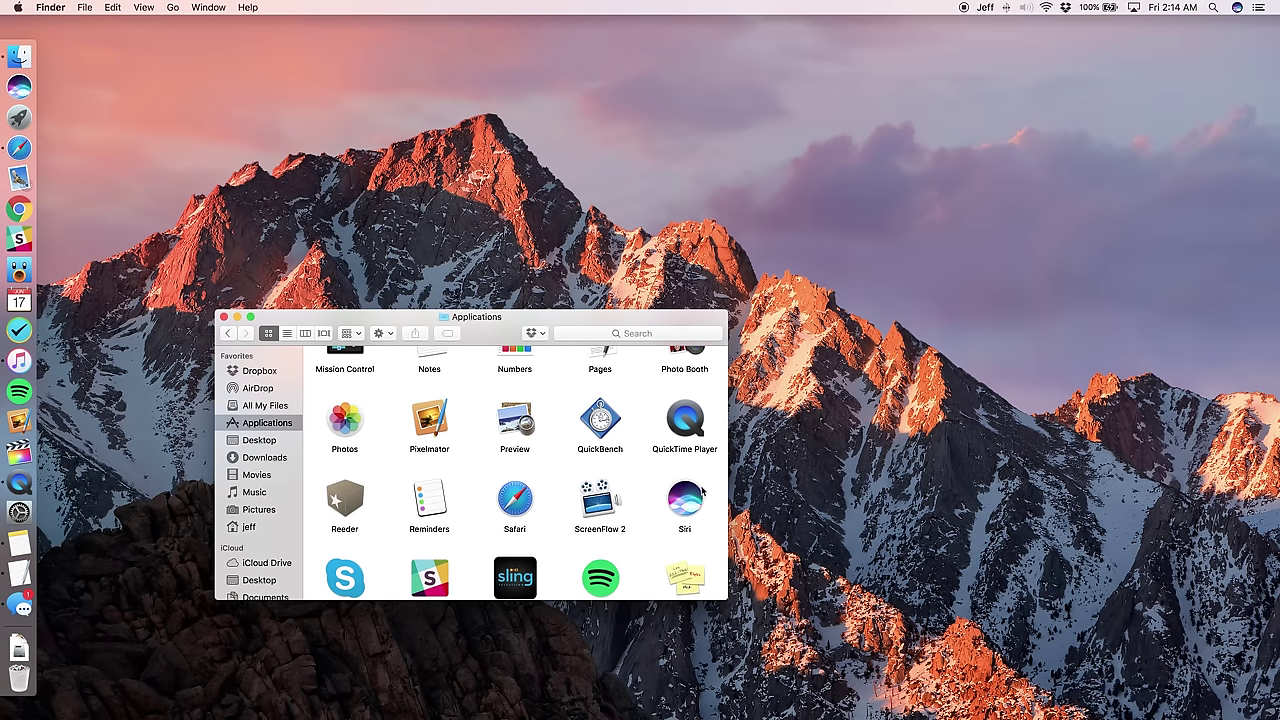
{"action": "left_click", "coordinate": [690, 494]}
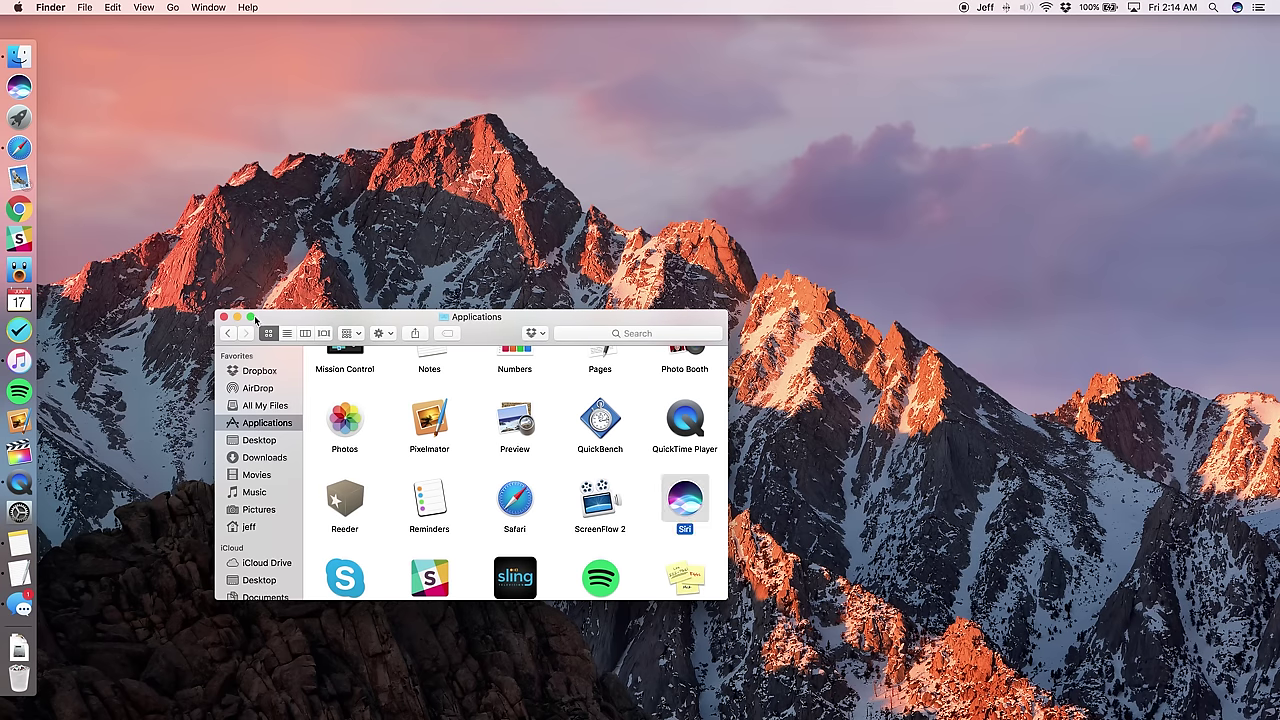
{"action": "left_click", "coordinate": [224, 317]}
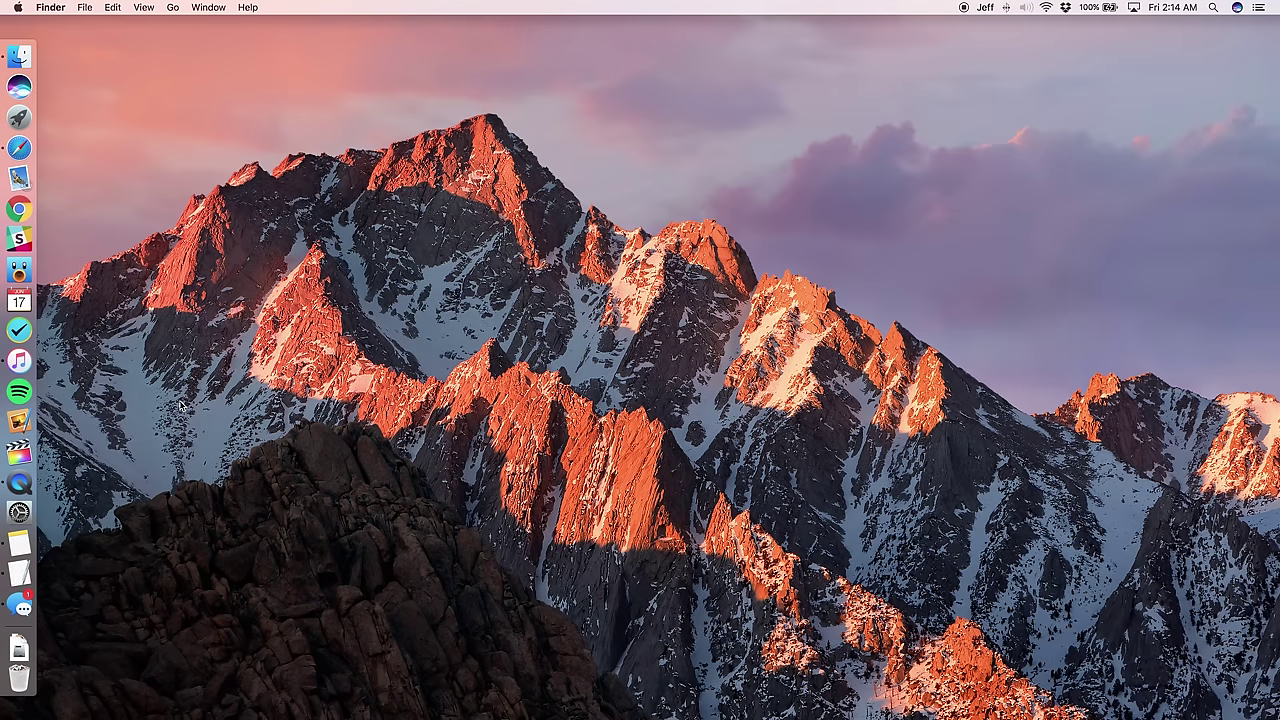
Step: Review the Siri pane in System Preferences, including the keyboard shortcut and mic input options, without changing them, and close it
{"action": "left_click", "coordinate": [40, 511]}
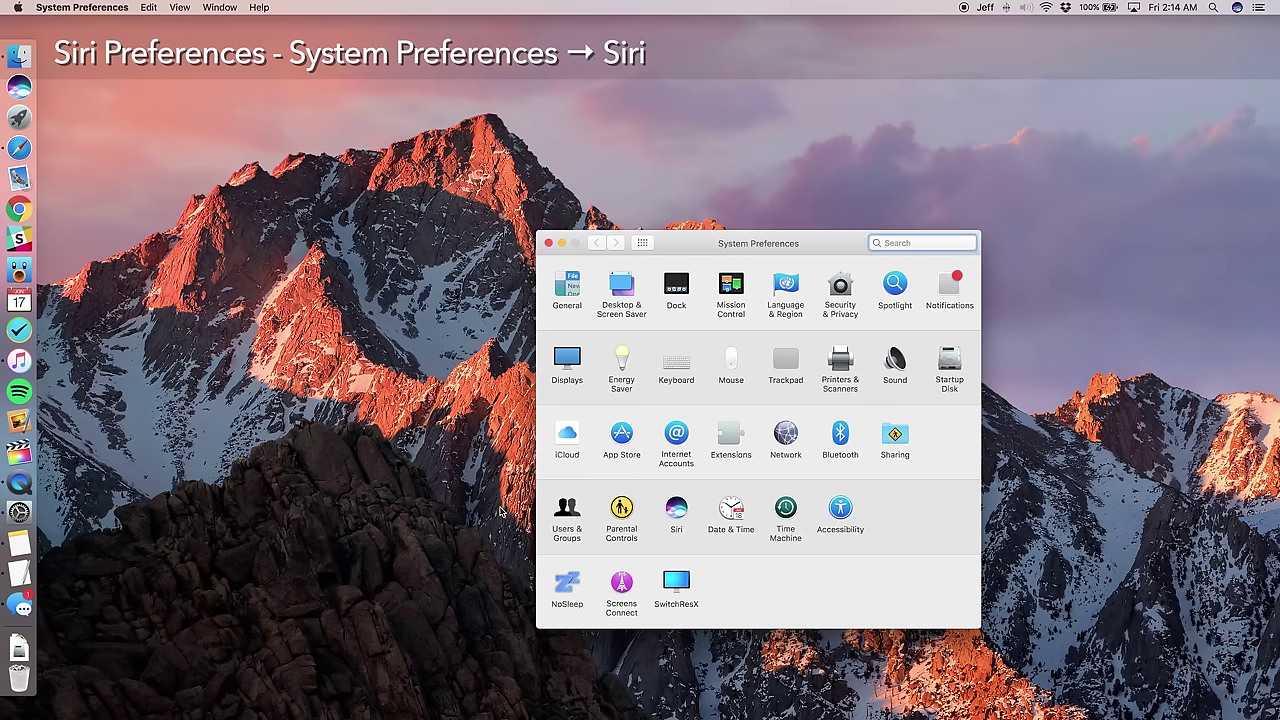
{"action": "left_click", "coordinate": [680, 513]}
{"action": "left_click", "coordinate": [678, 510]}
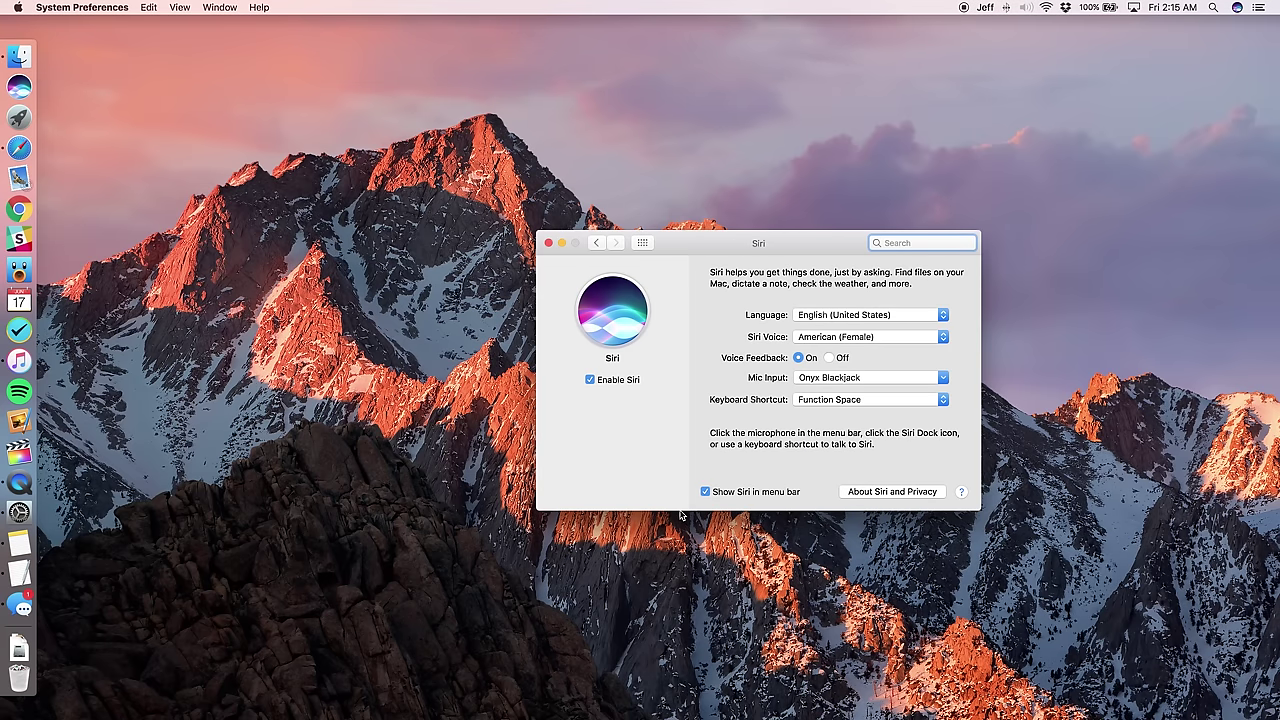
{"action": "left_click", "coordinate": [817, 400]}
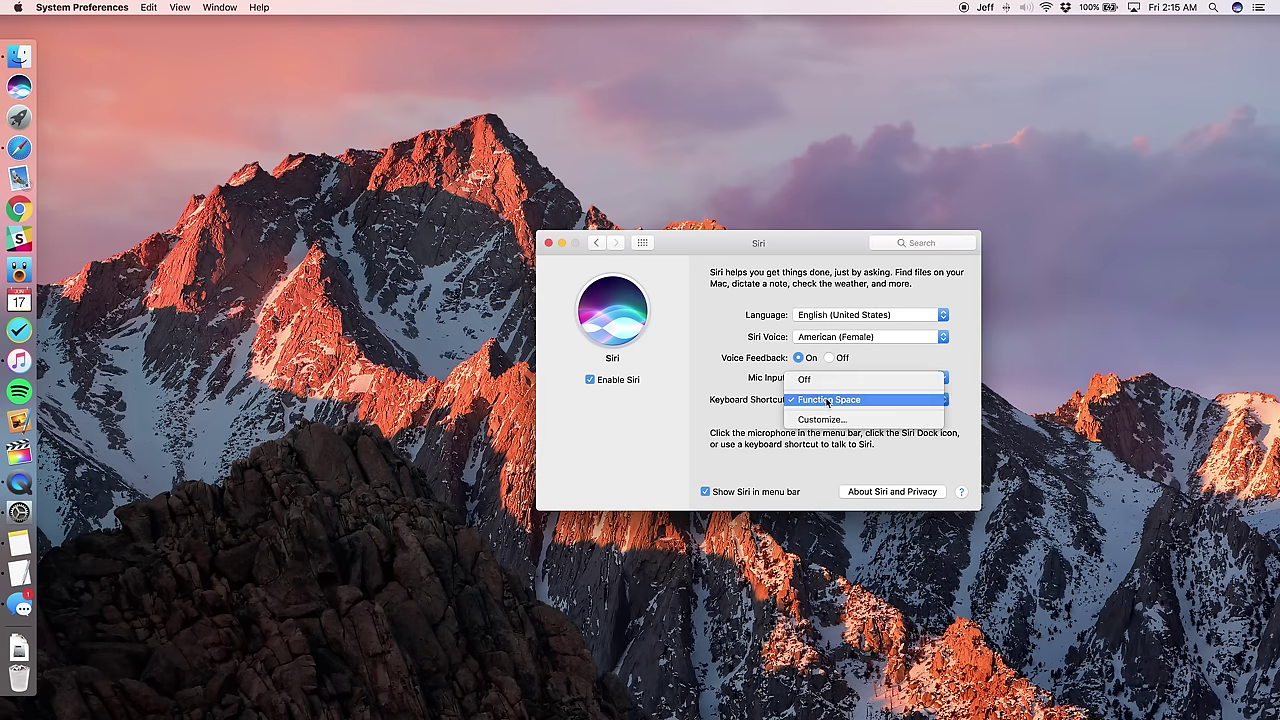
{"action": "left_click", "coordinate": [714, 404]}
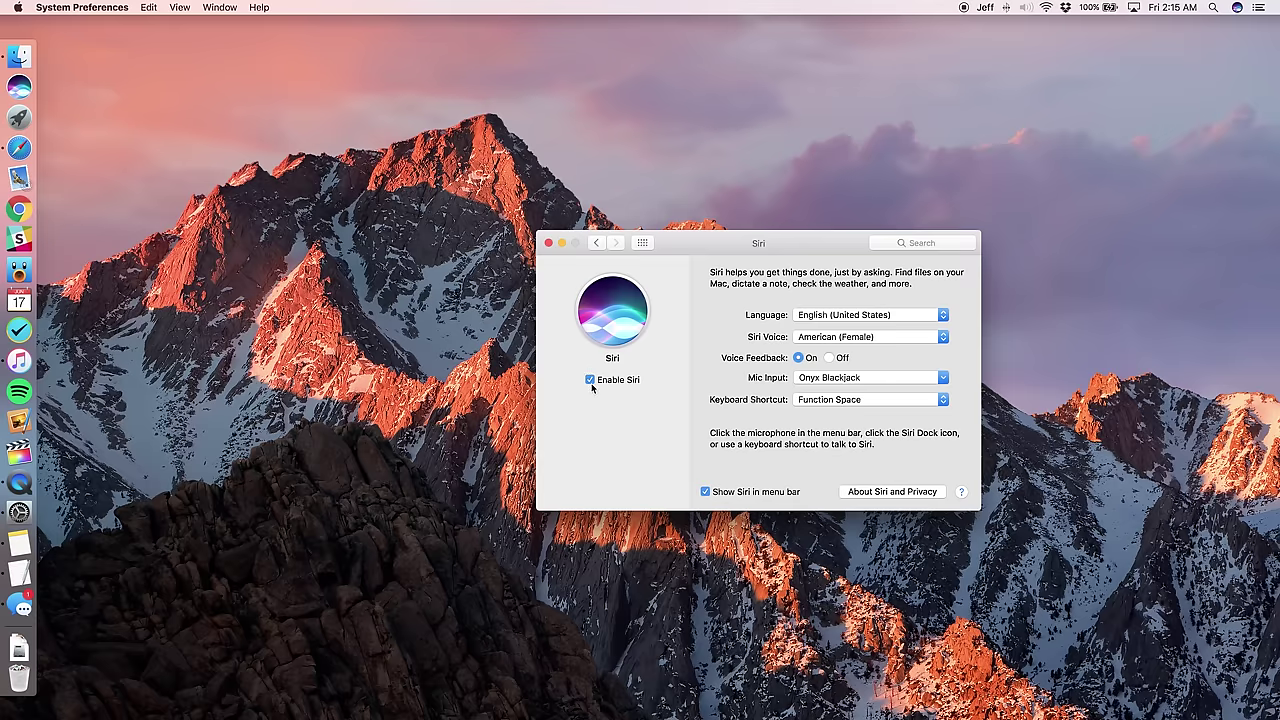
{"action": "left_click", "coordinate": [705, 492]}
{"action": "left_click", "coordinate": [829, 378]}
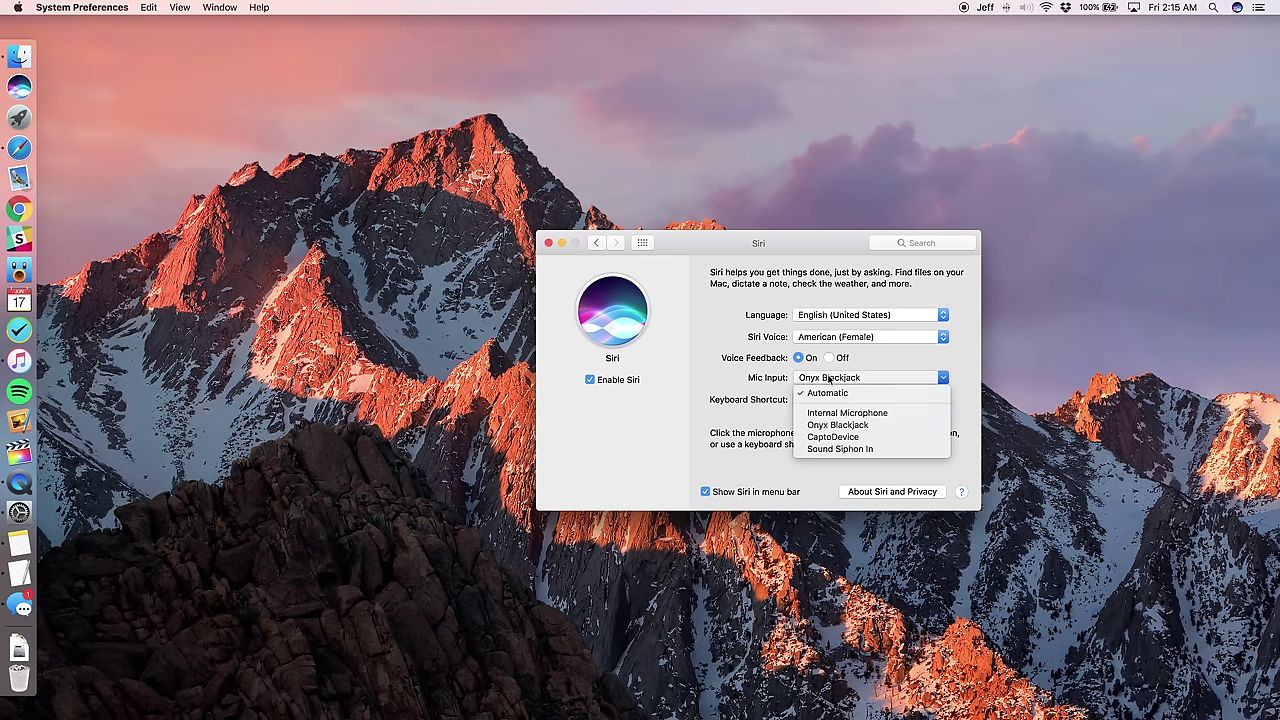
{"action": "left_click", "coordinate": [716, 378]}
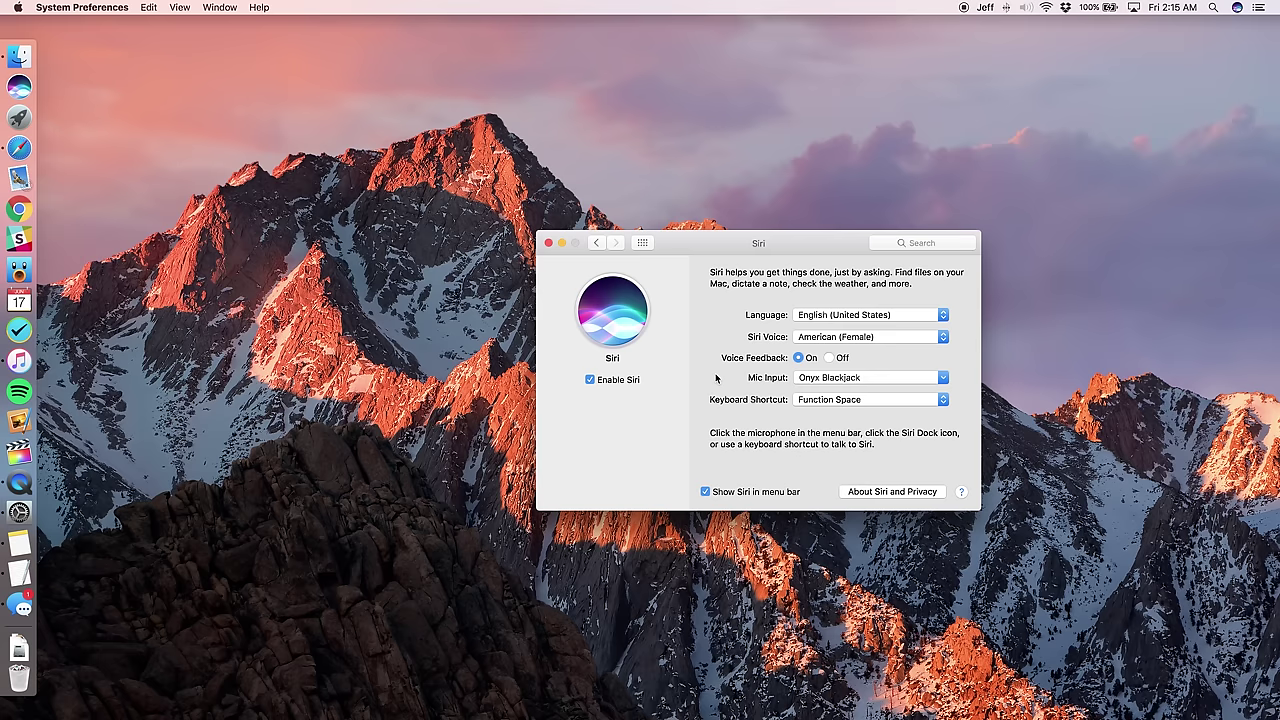
{"action": "left_click", "coordinate": [549, 243]}
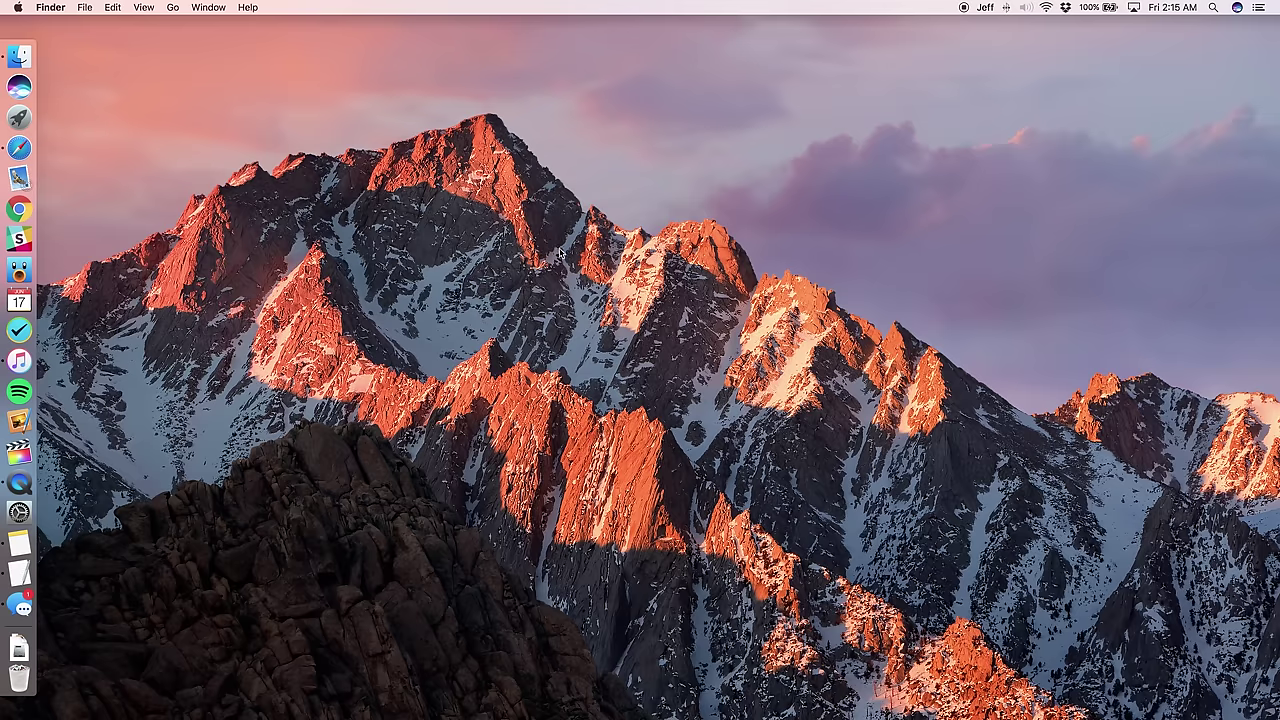
Step: Ask Siri to book a restaurant in Chicago for 7 PM, look through the details of 312 Chicago, and dismiss Siri
{"action": "left_click", "coordinate": [22, 89]}
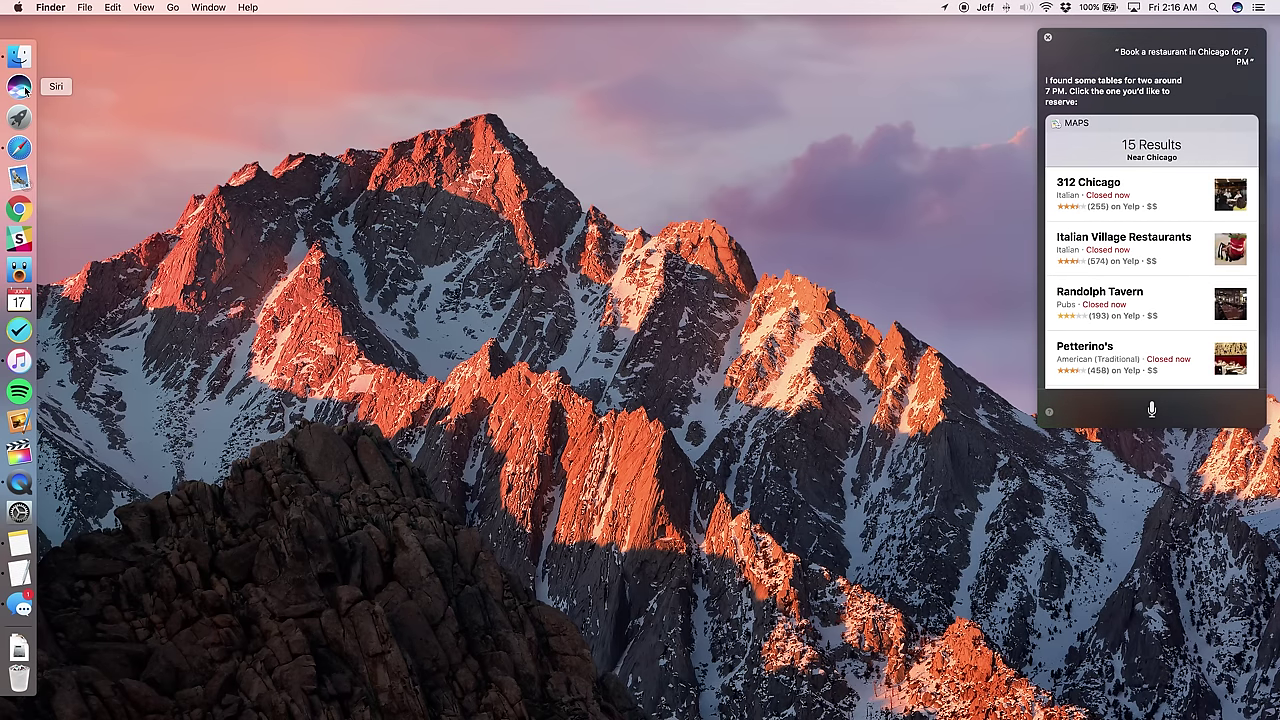
{"action": "left_click", "coordinate": [1175, 203]}
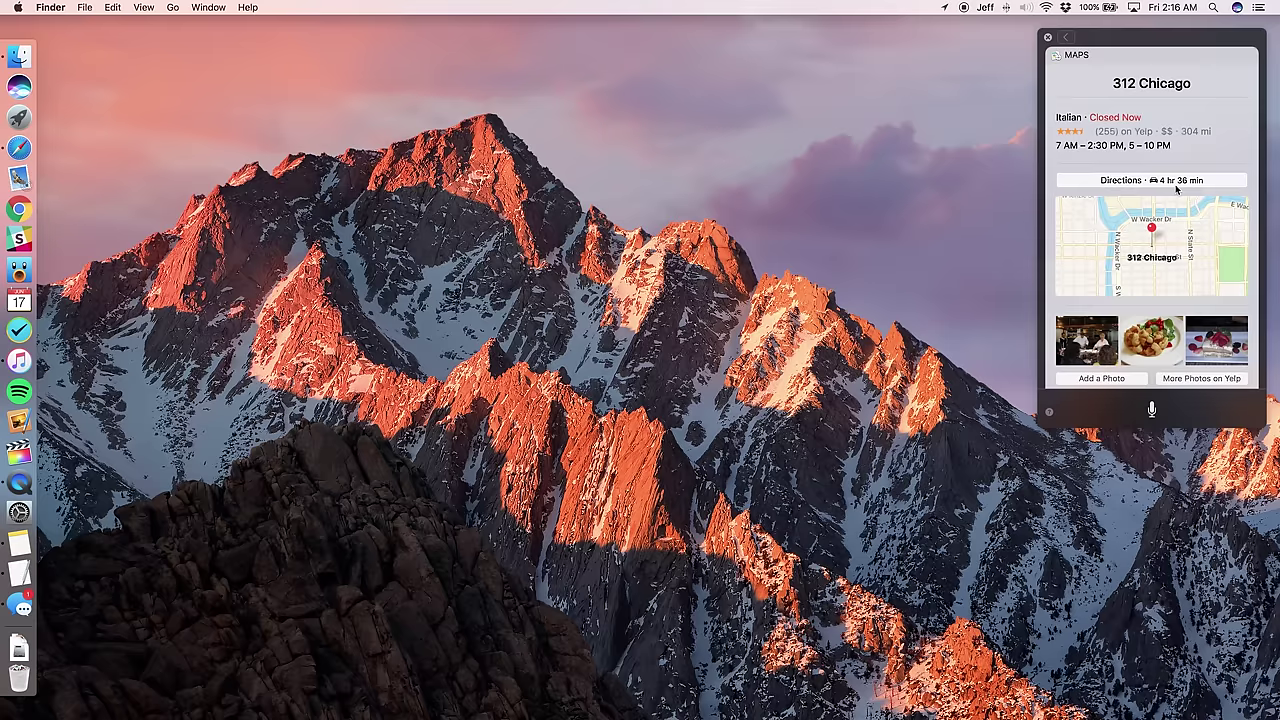
{"action": "scroll", "coordinate": [1172, 200], "scroll_direction": "down", "scroll_amount": 3}
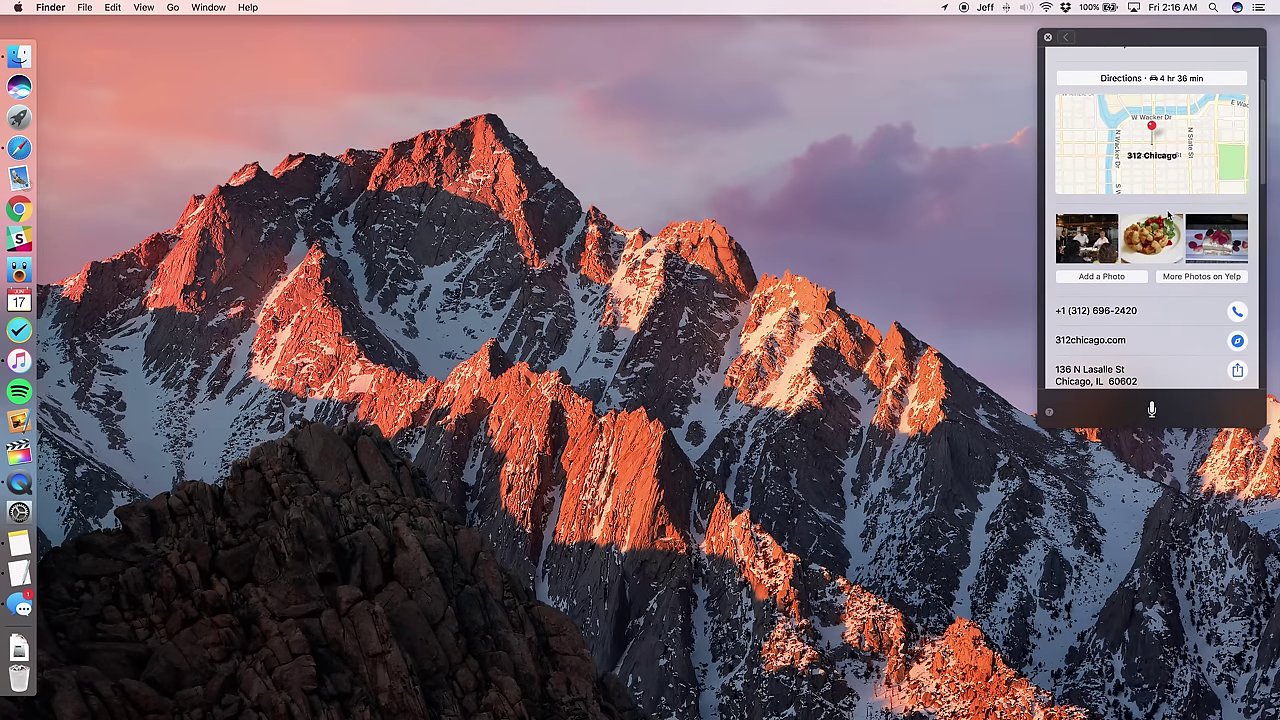
{"action": "scroll", "coordinate": [1168, 214], "scroll_direction": "down", "scroll_amount": 1}
{"action": "scroll", "coordinate": [1168, 214], "scroll_direction": "up", "scroll_amount": 4}
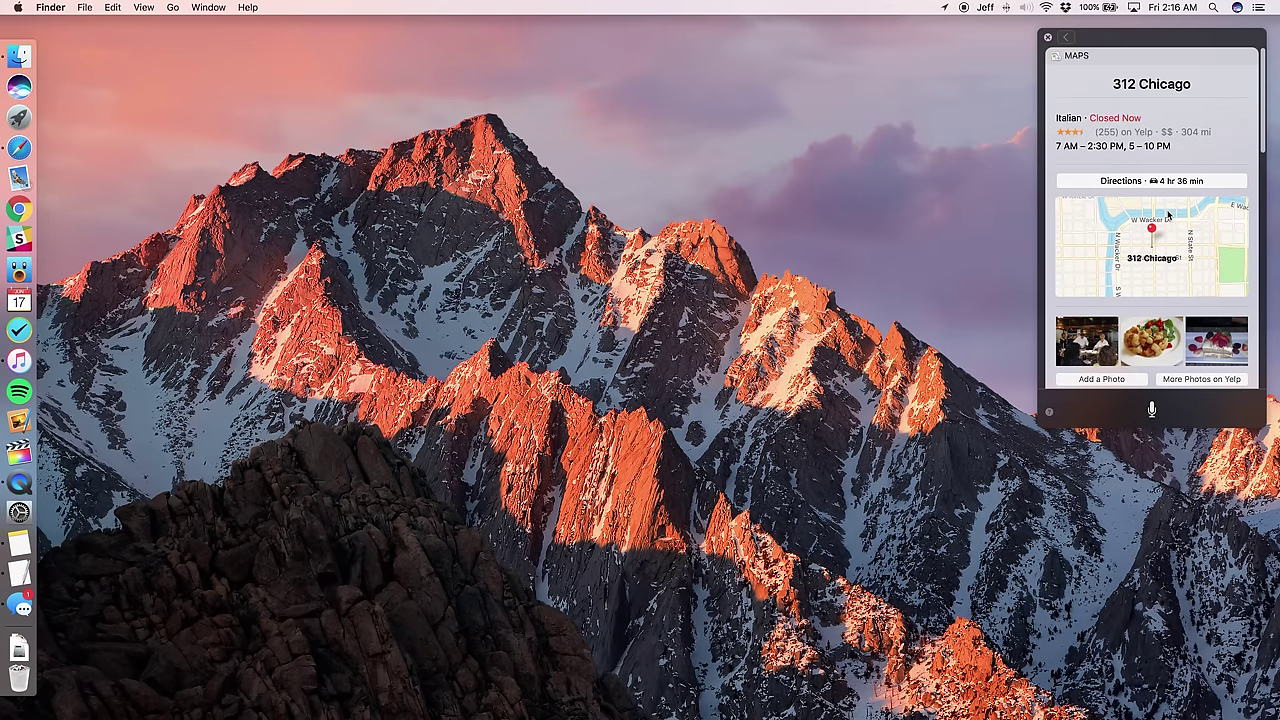
{"action": "left_click", "coordinate": [1066, 38]}
{"action": "left_click", "coordinate": [772, 208]}
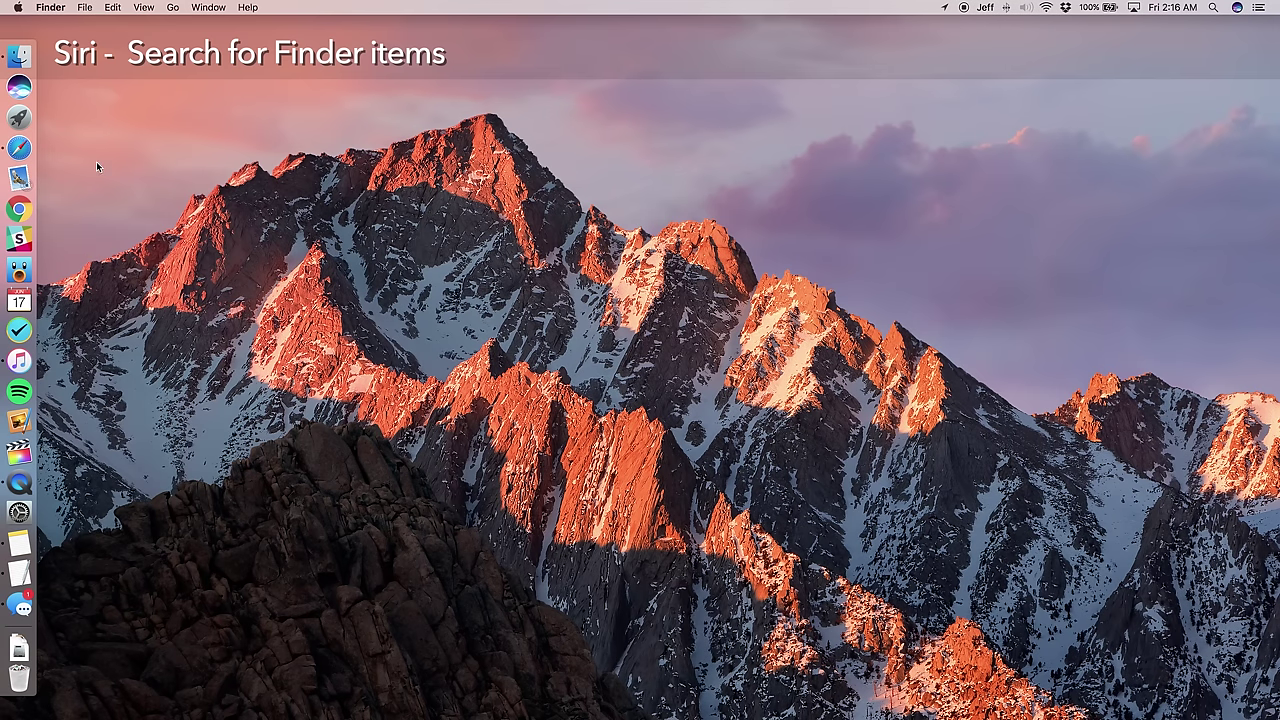
Step: Ask Siri to find iOS 10 features in the Movies folder, and ask who won the Warriors game
{"action": "left_click", "coordinate": [19, 87]}
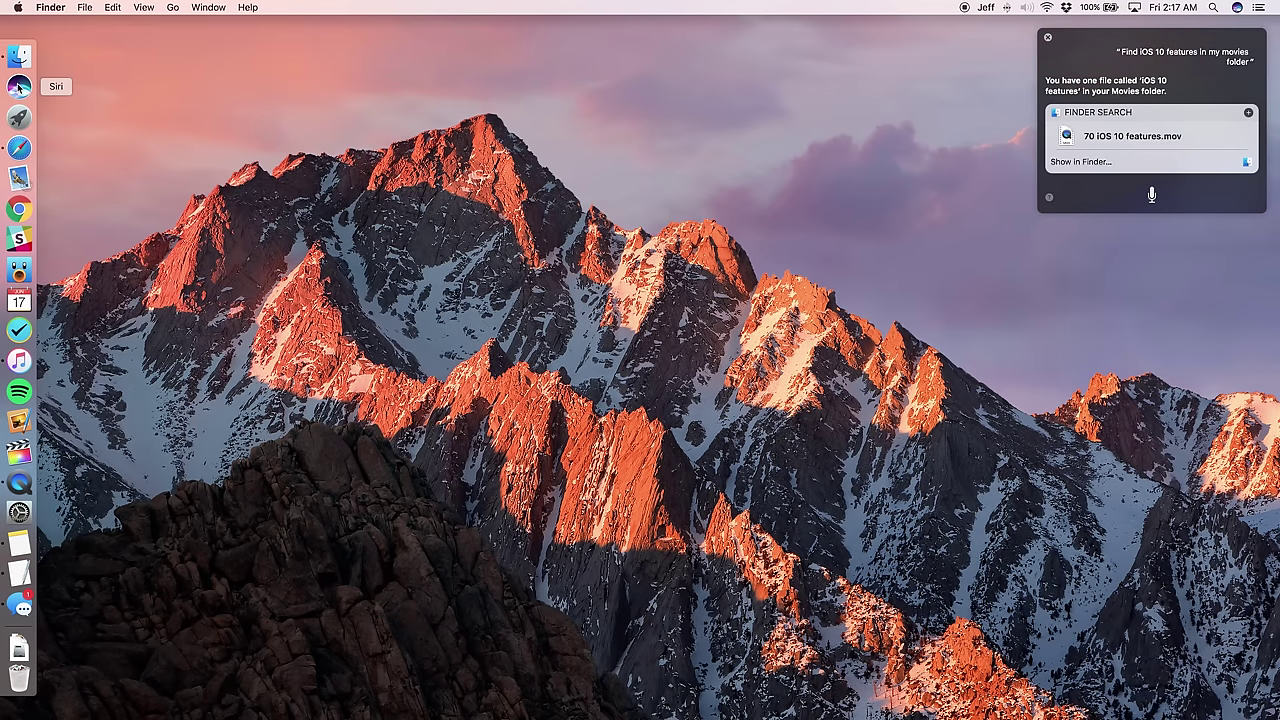
{"action": "left_click", "coordinate": [19, 88]}
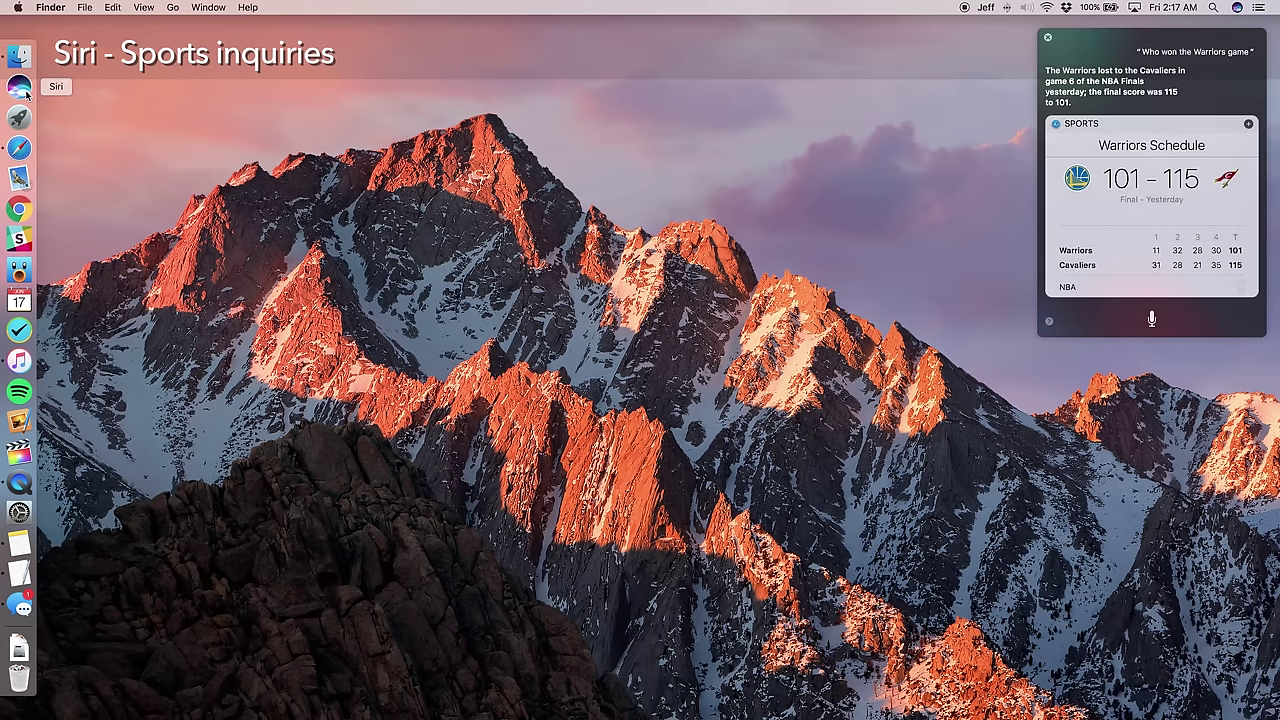
Step: Ask Siri when the next Warriors game is, pin the schedule to Notification Center's Today view, and return to the desktop
{"action": "left_click", "coordinate": [20, 88]}
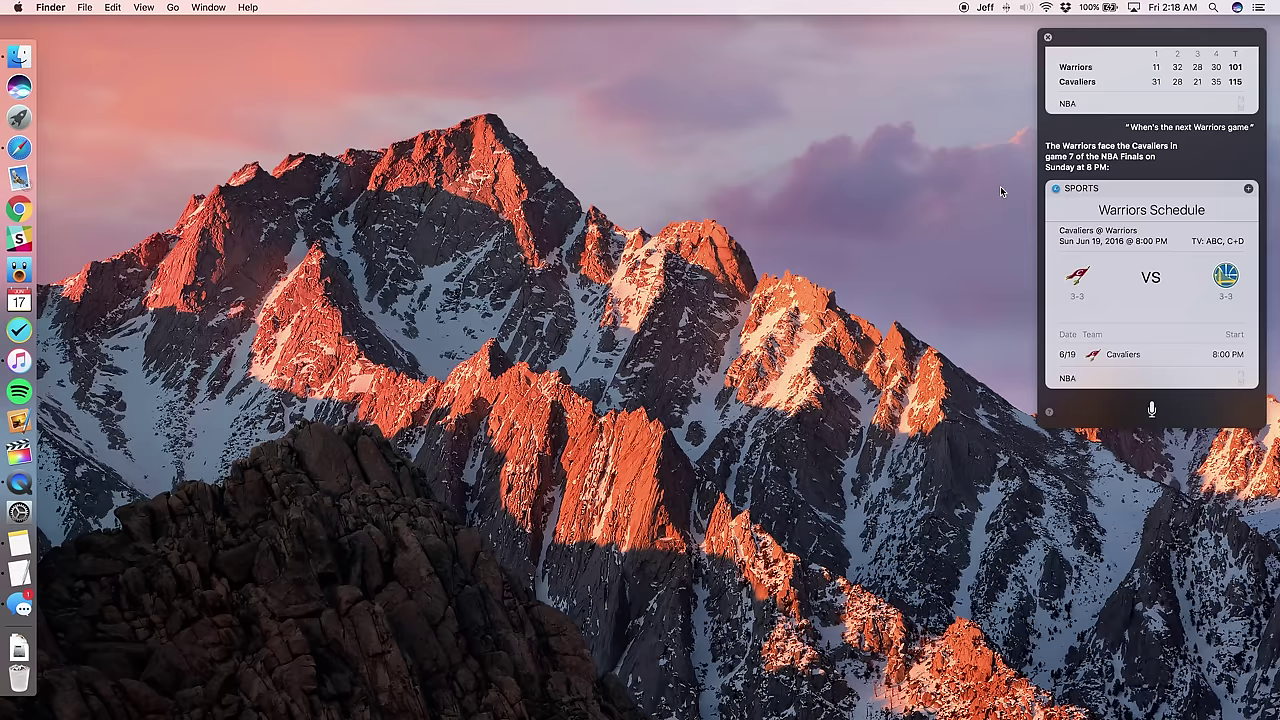
{"action": "left_click", "coordinate": [1249, 189]}
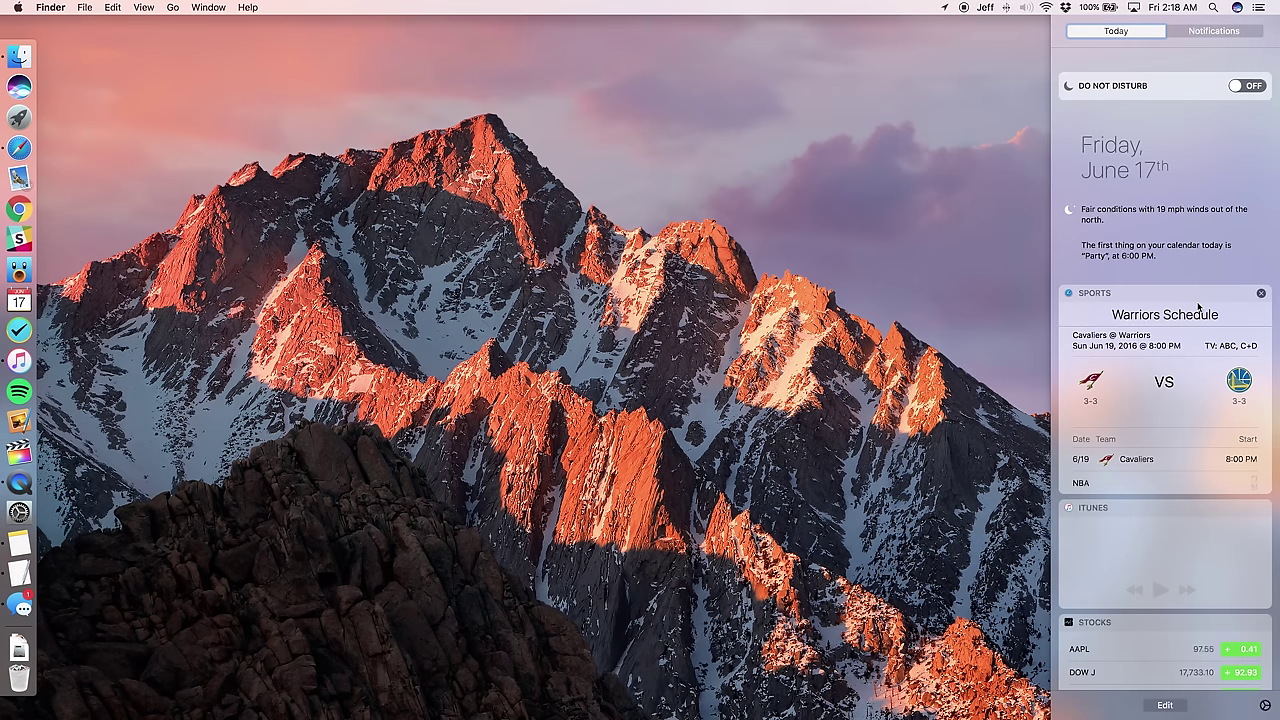
{"action": "scroll", "coordinate": [1198, 306], "scroll_direction": "down", "scroll_amount": 1}
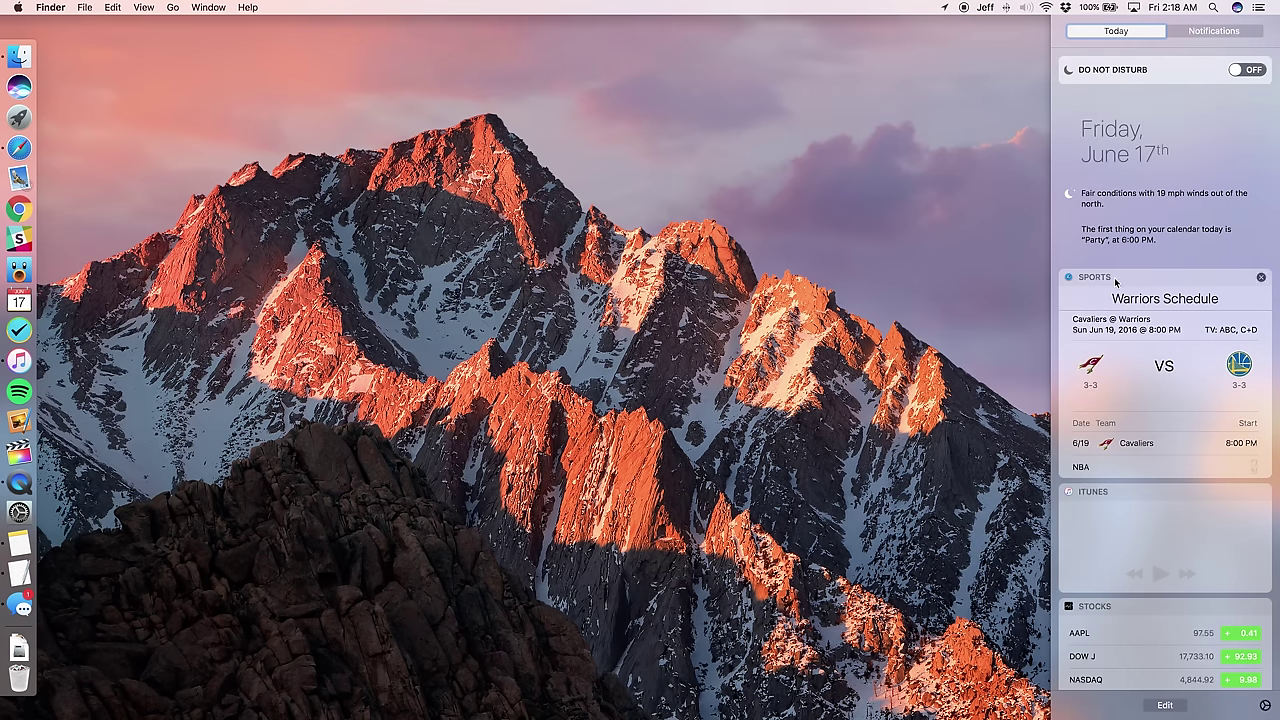
{"action": "left_click", "coordinate": [938, 258]}
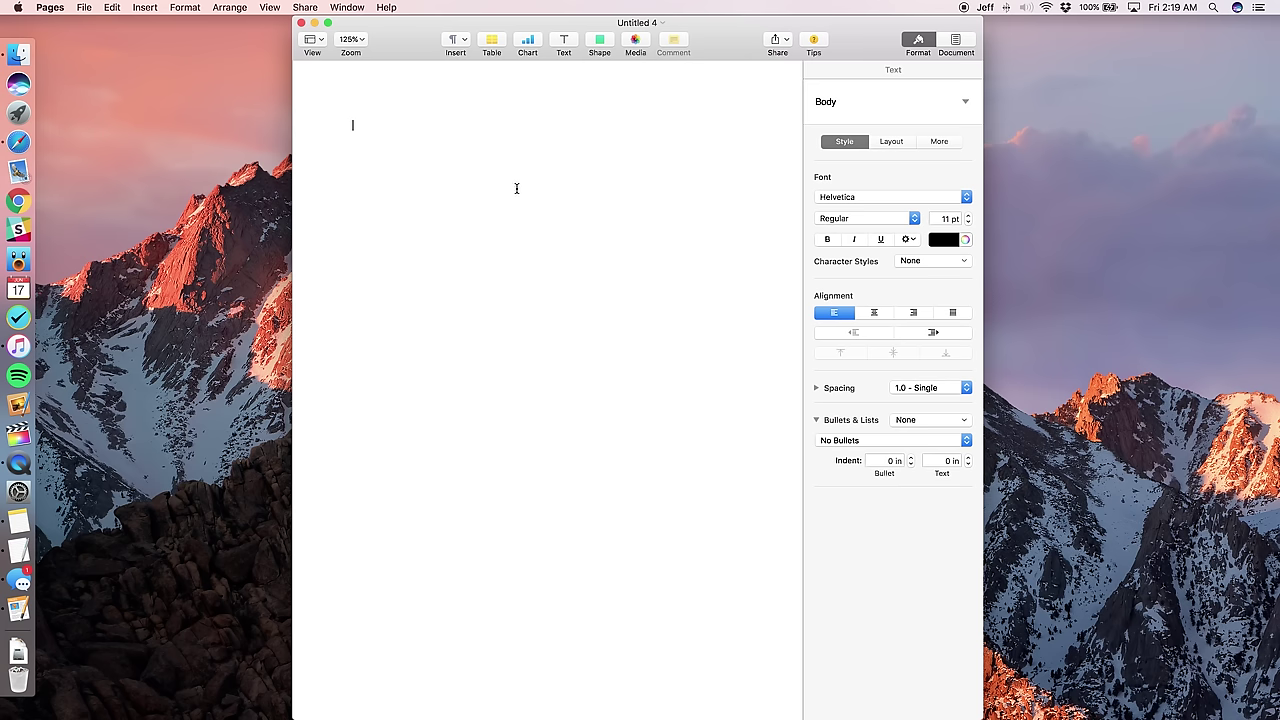
Step: Ask Siri to search the web for images of Steve Jobs and place one result in the blank Pages document
{"action": "left_click", "coordinate": [19, 94]}
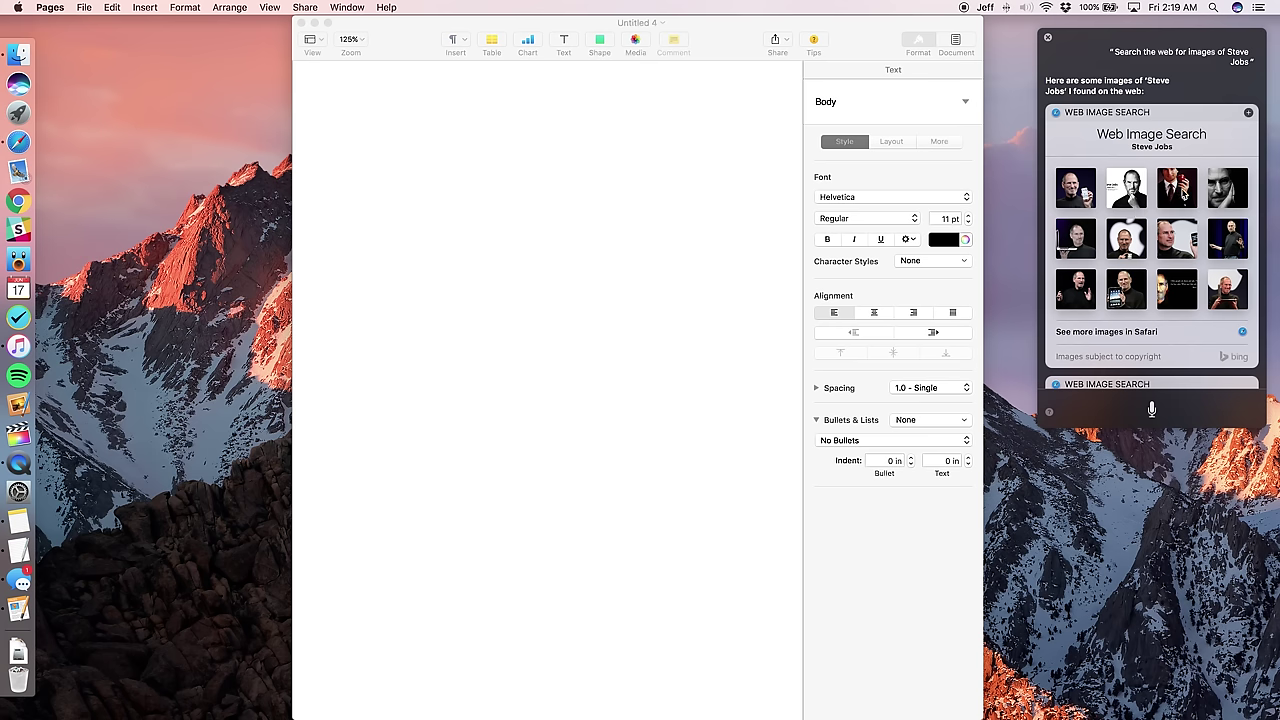
{"action": "left_click_drag", "start_coordinate": [1184, 195], "coordinate": [512, 243]}
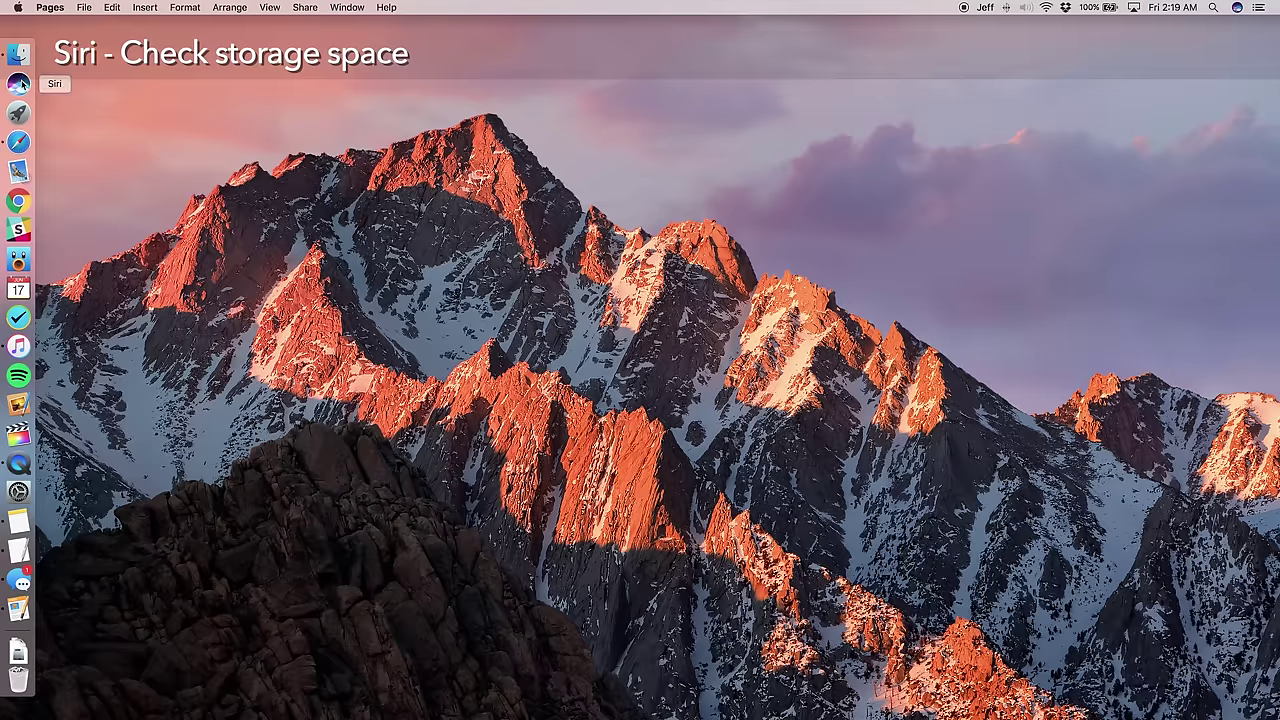
Step: Ask Siri how much free space the Mac has and how to spell "egregious", and open Siri for another request
{"action": "left_click", "coordinate": [21, 86]}
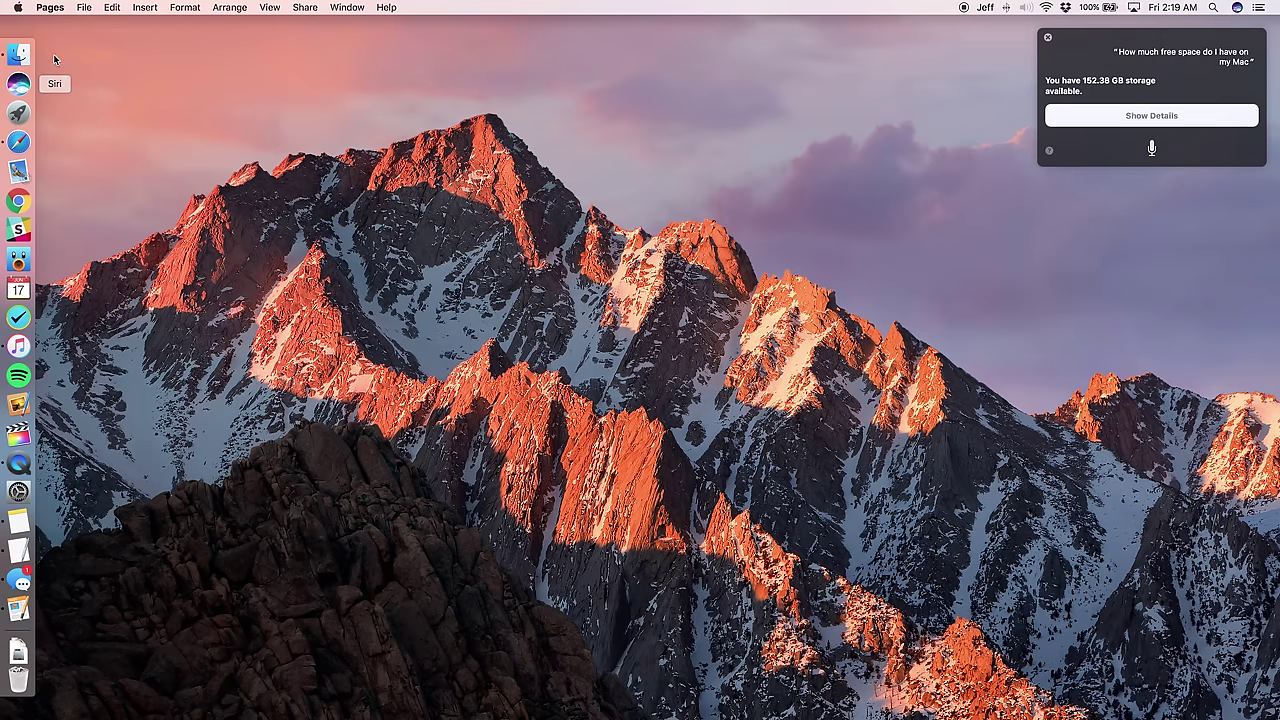
{"action": "left_click", "coordinate": [22, 86]}
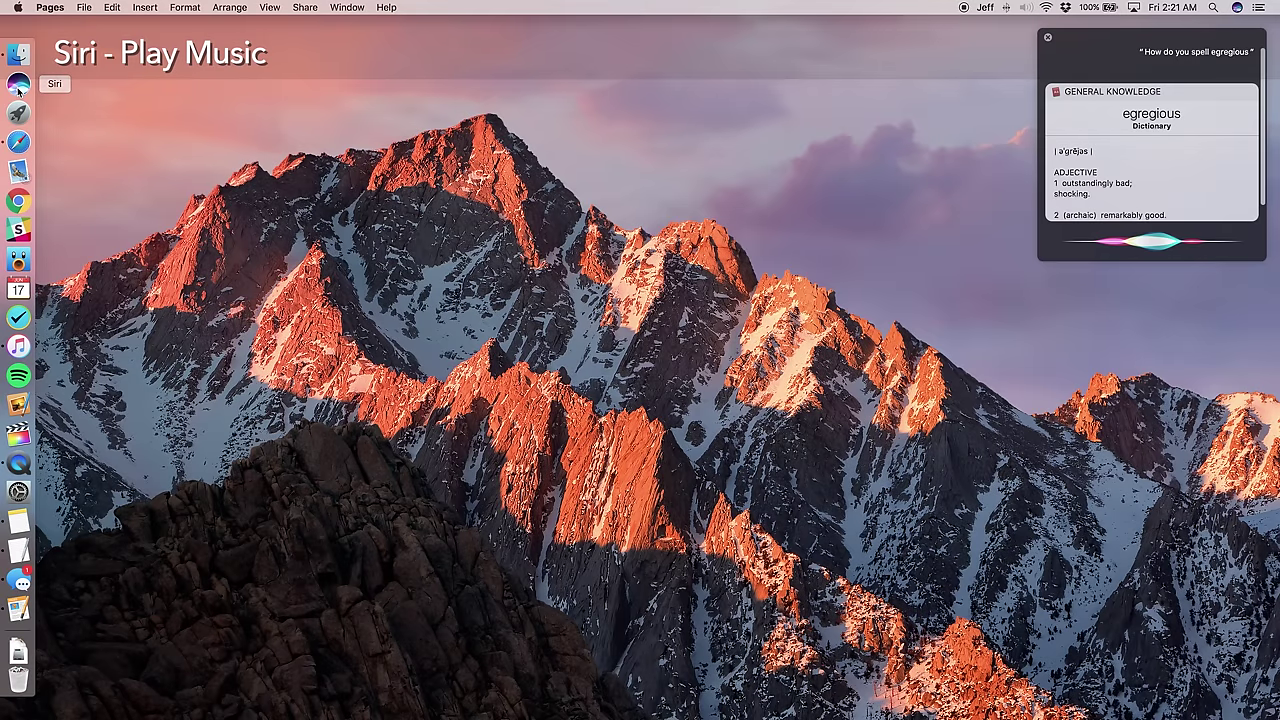
{"action": "left_click", "coordinate": [22, 86]}
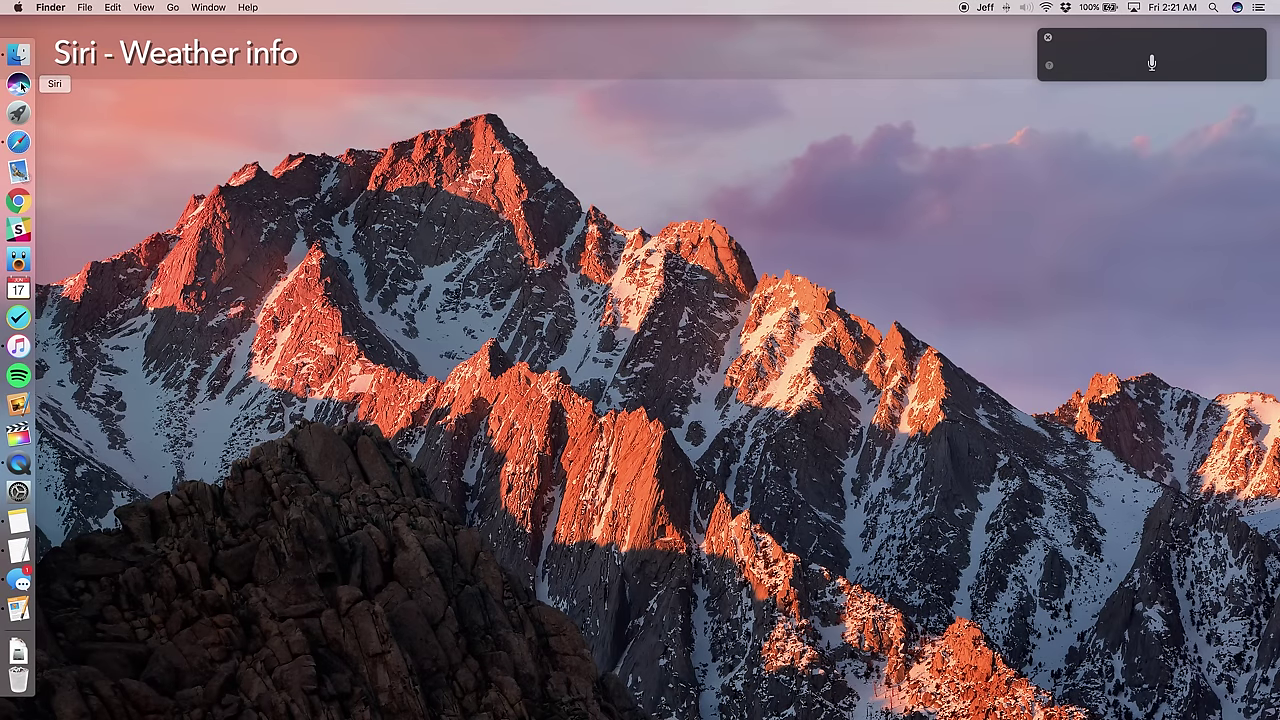